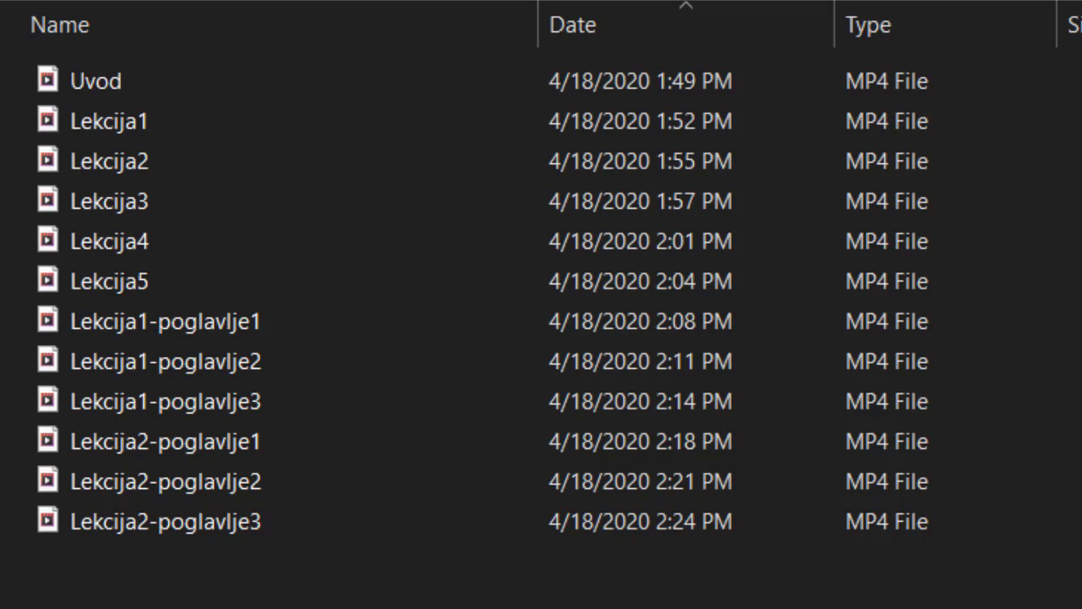
Switch to Chrome and add a new LearnDash course titled "Kurs poslovne komunikacije".
click(441, 595)
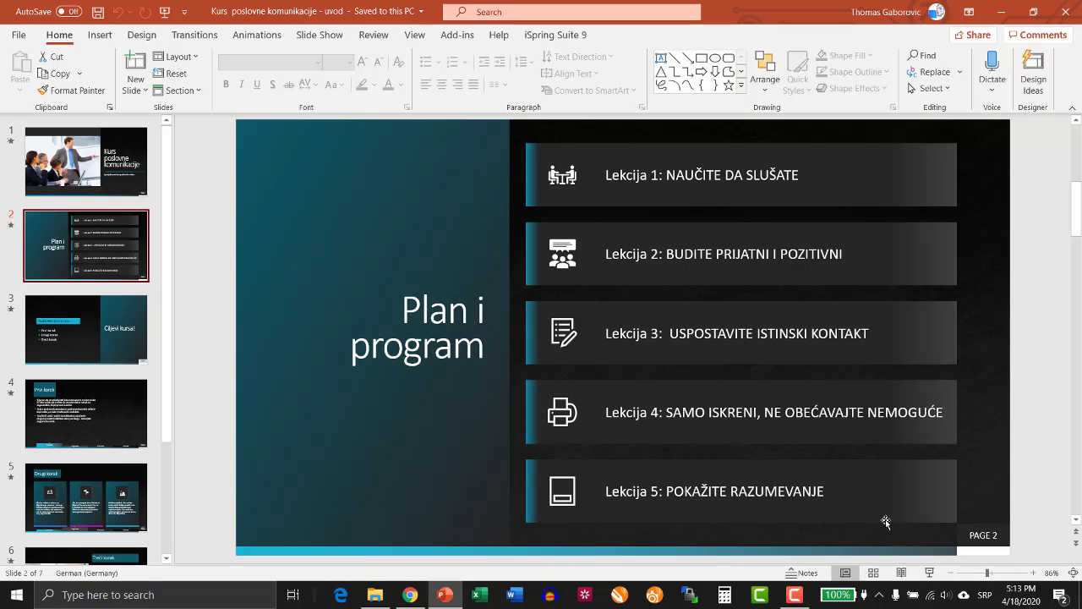
click(412, 594)
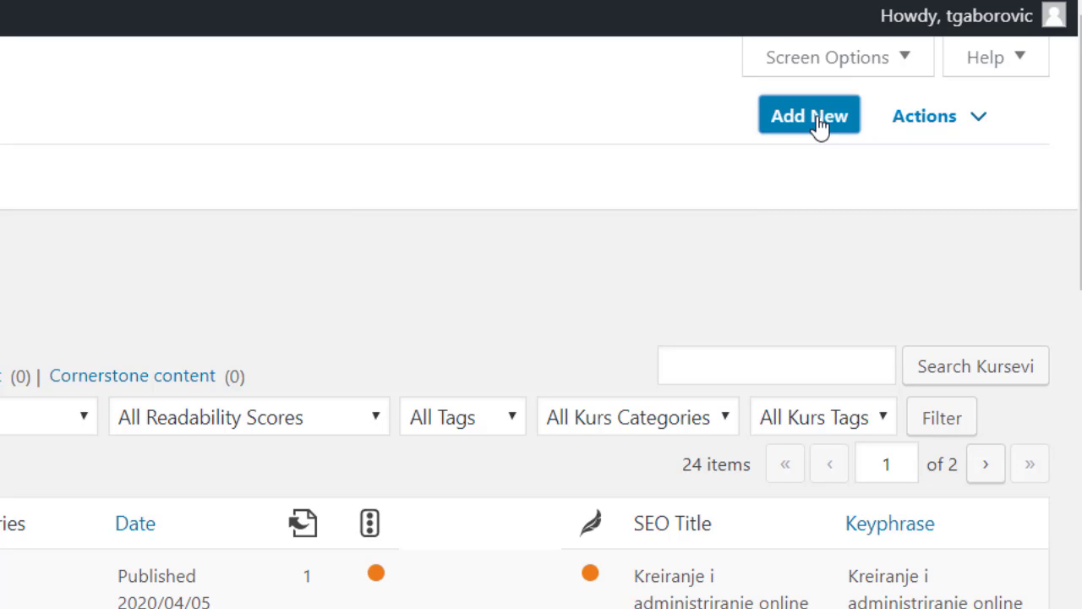
click(811, 117)
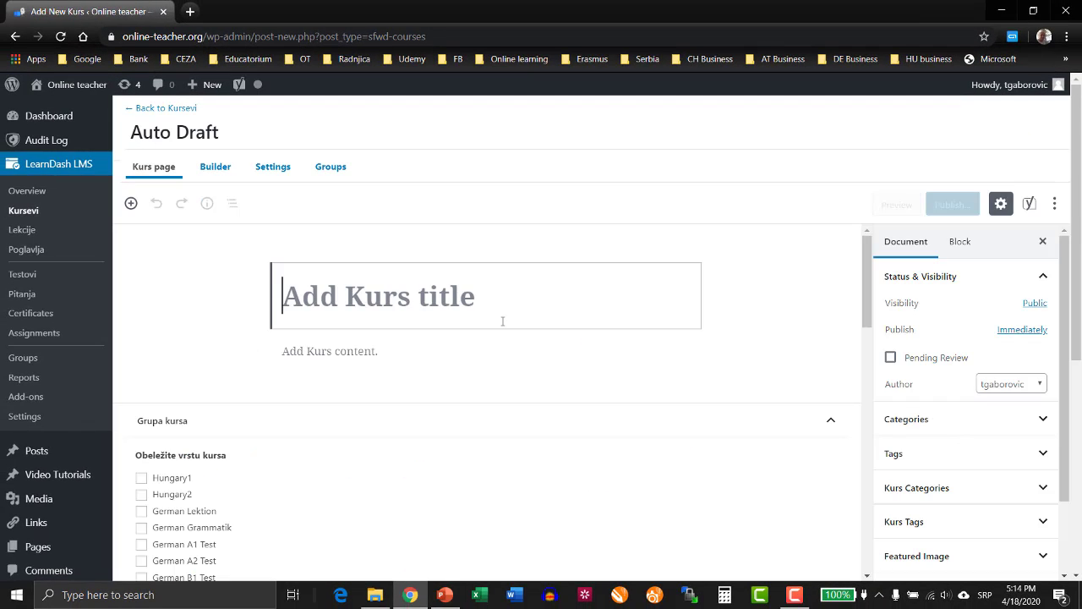
text(Ku)
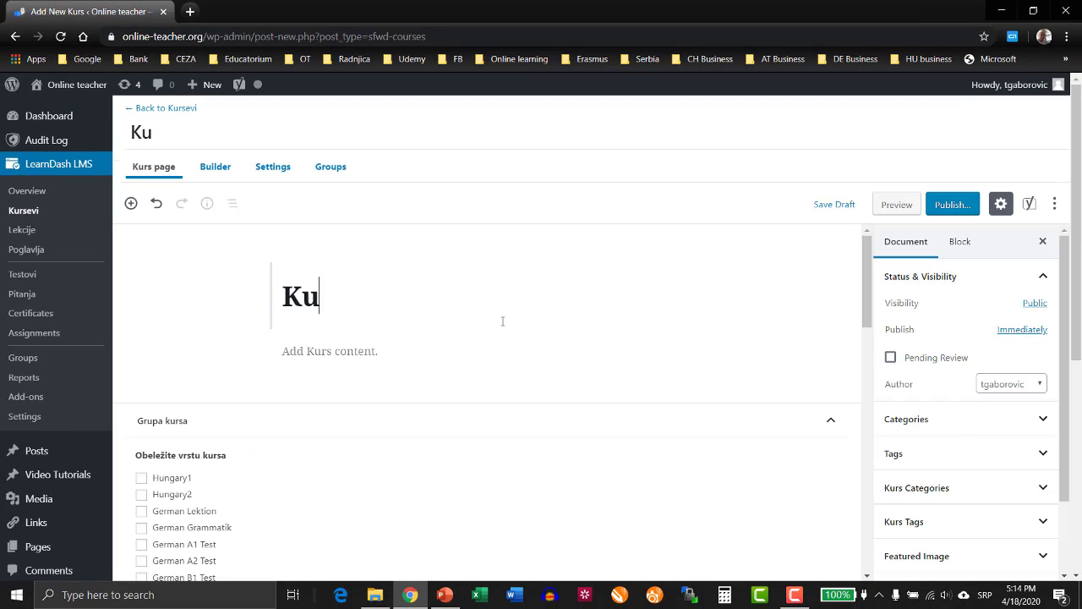
text(rs poslov)
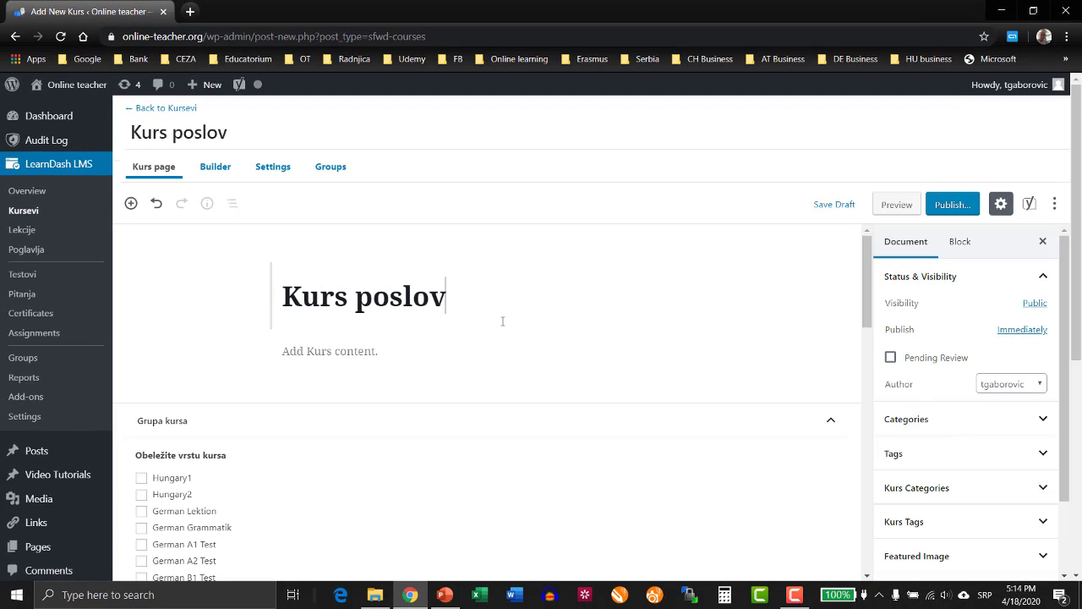
text(ne komunikacije)
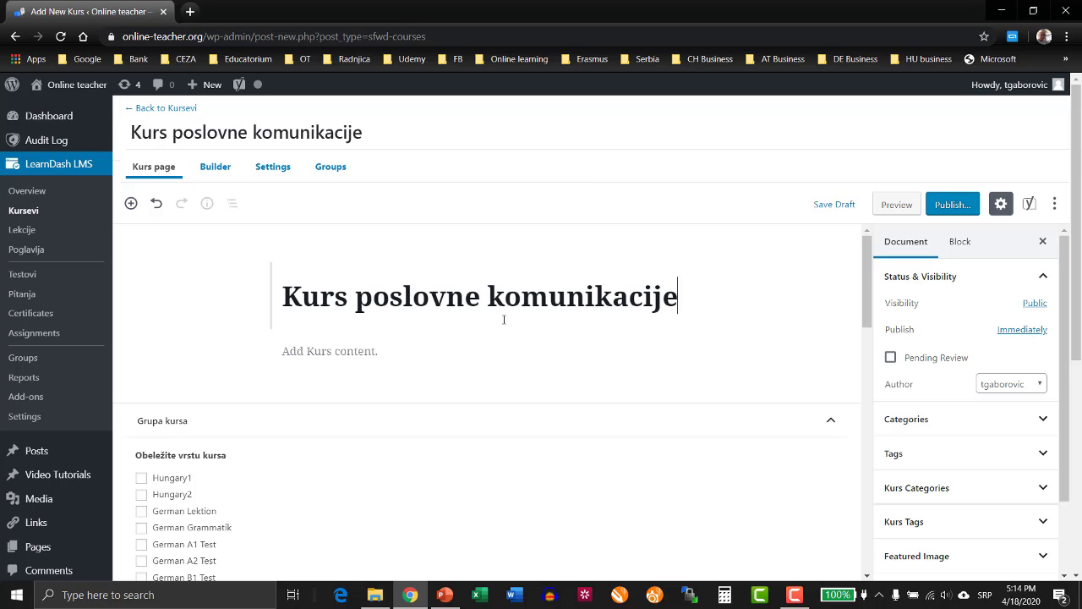
Insert a separator below the course title, followed by an empty paragraph block.
click(402, 350)
click(625, 354)
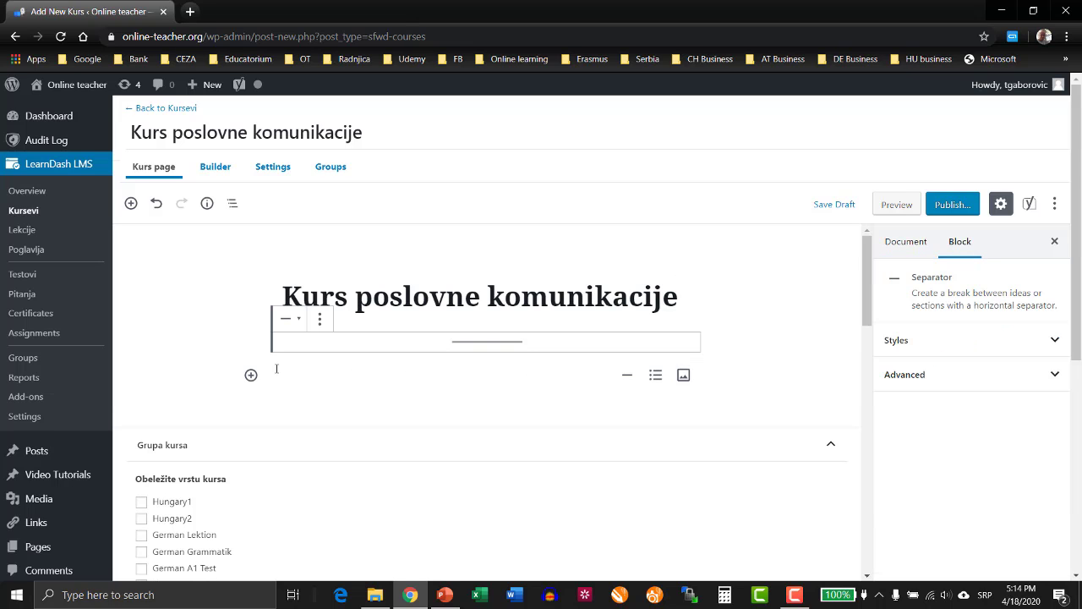
click(251, 375)
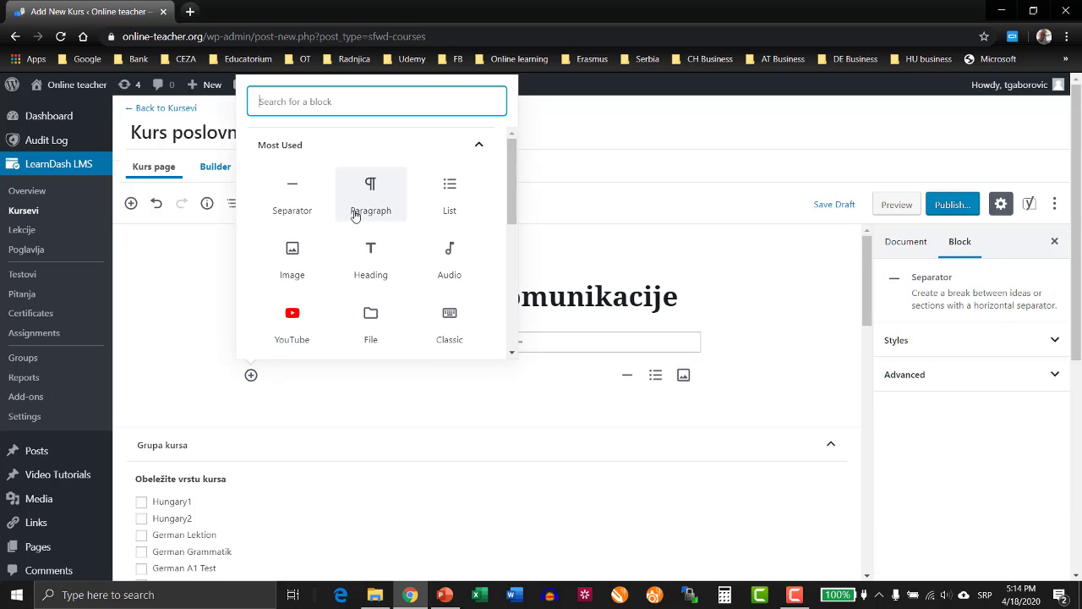
click(369, 208)
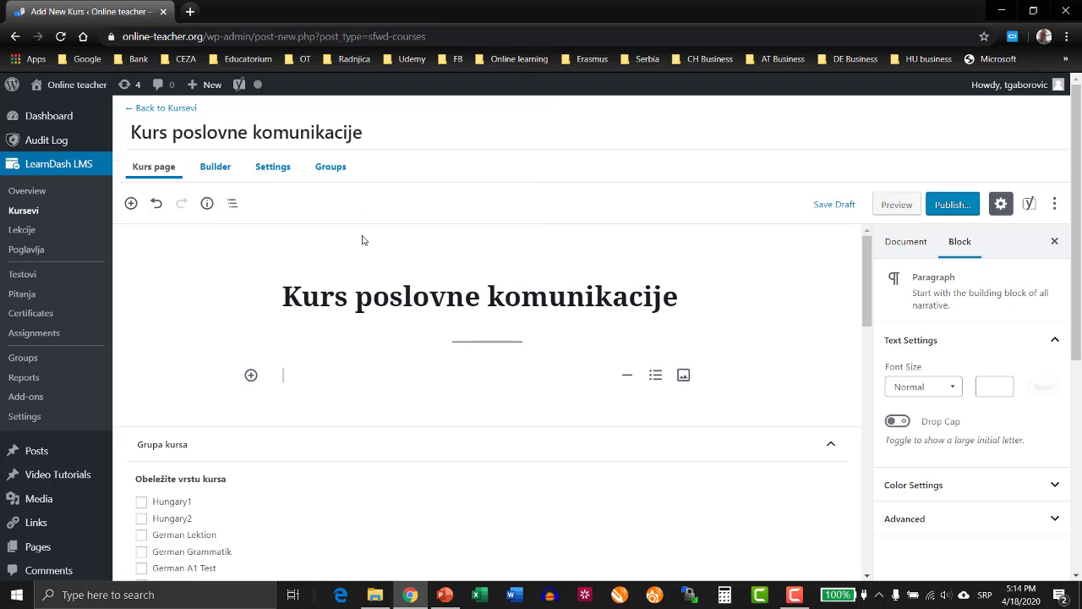
Check the subtitle on the PowerPoint title slide, and enter "Specijalizovani kurs poslovnih veština." in the course page's paragraph block.
click(444, 595)
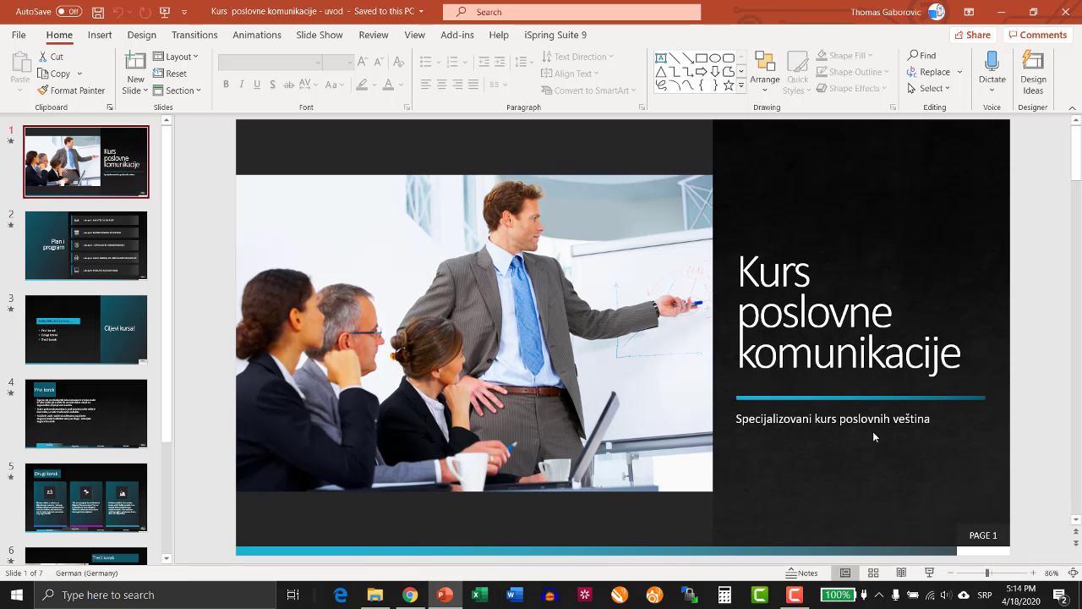
click(409, 594)
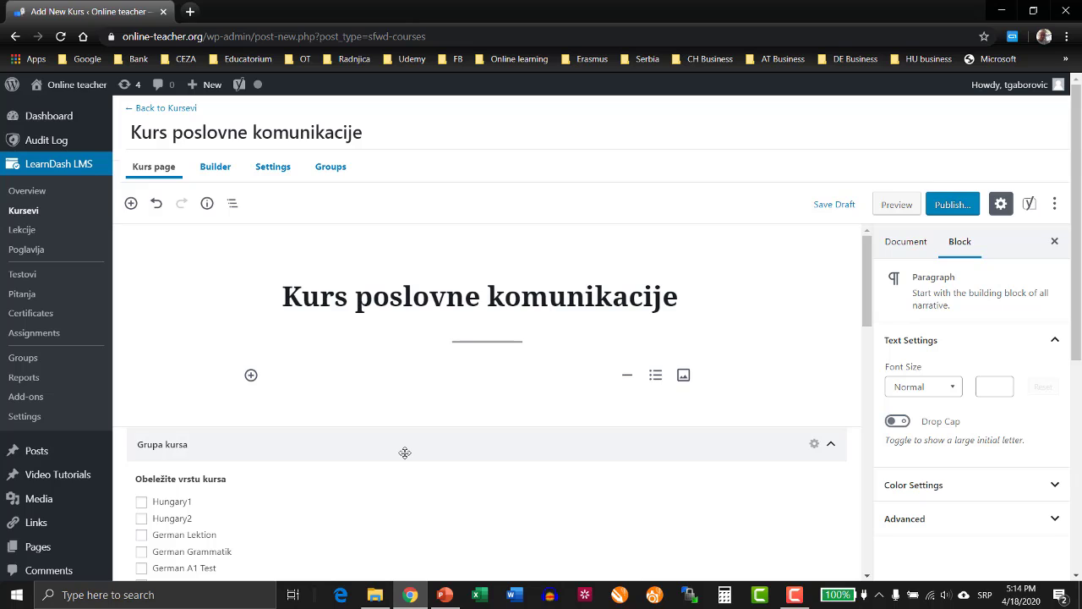
text(Specijali)
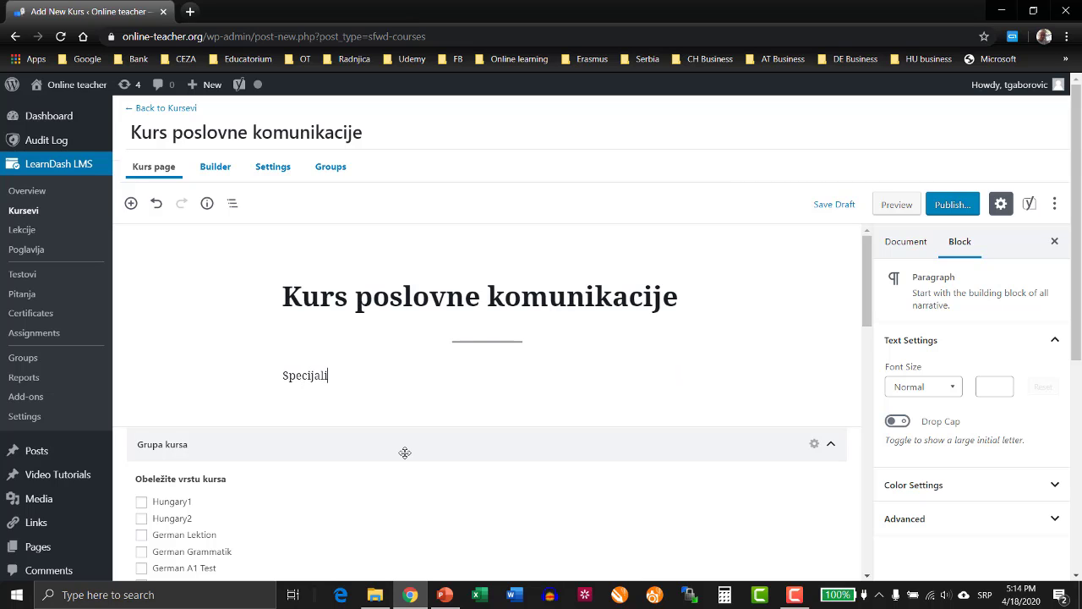
text(zovani kurs poslovnih)
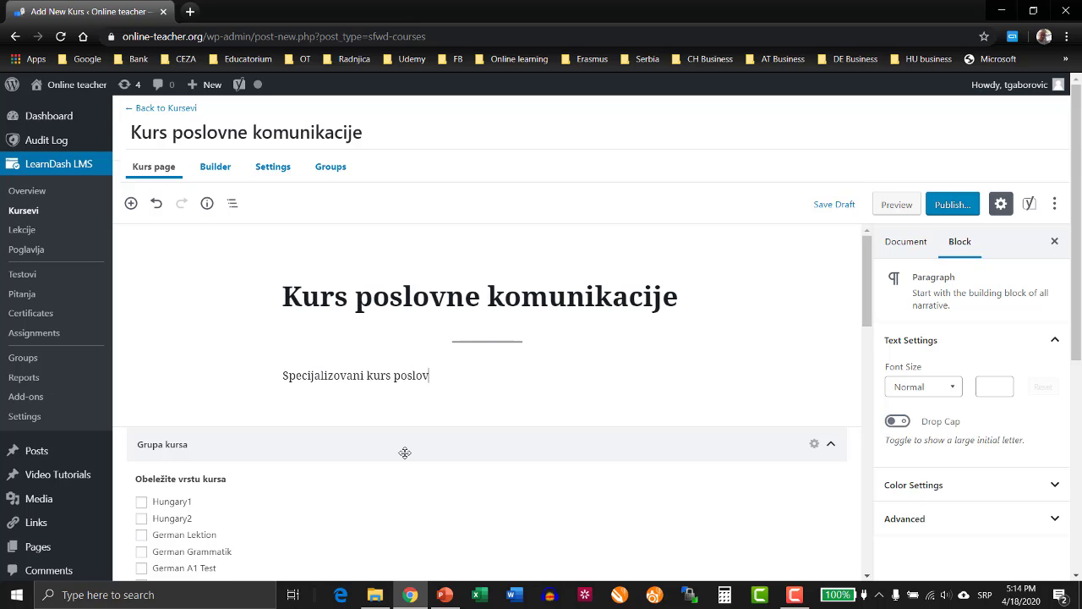
text( veština.)
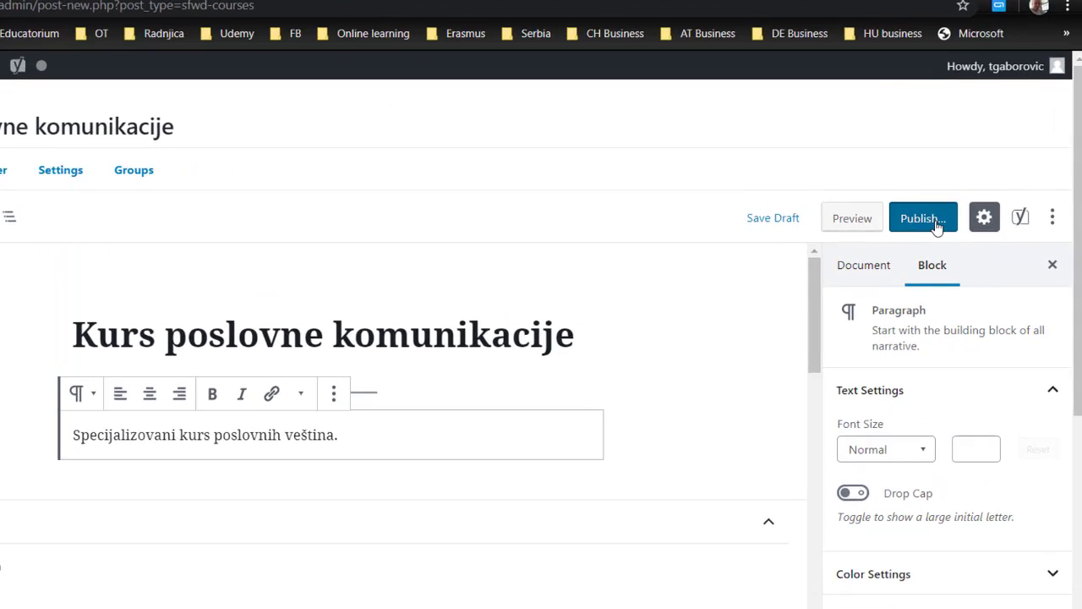
Publish the course and open its course builder.
click(936, 223)
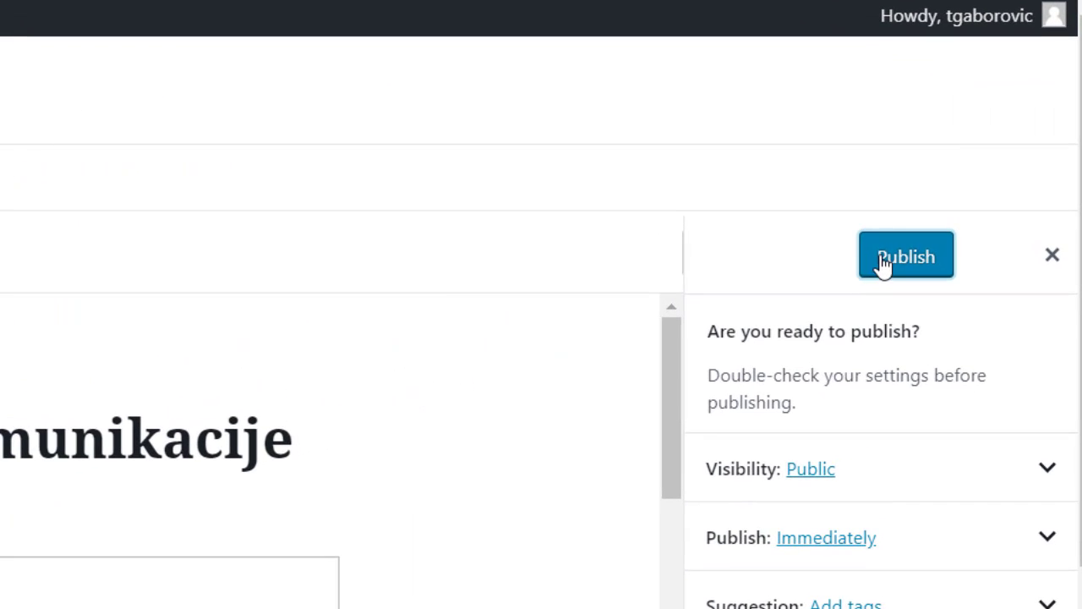
click(883, 257)
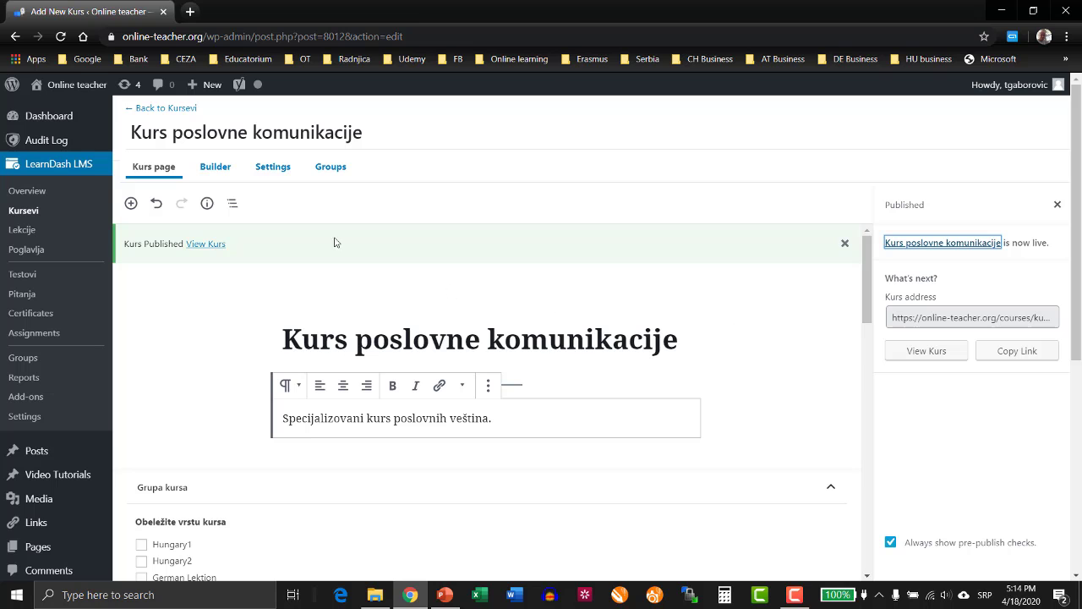
click(217, 165)
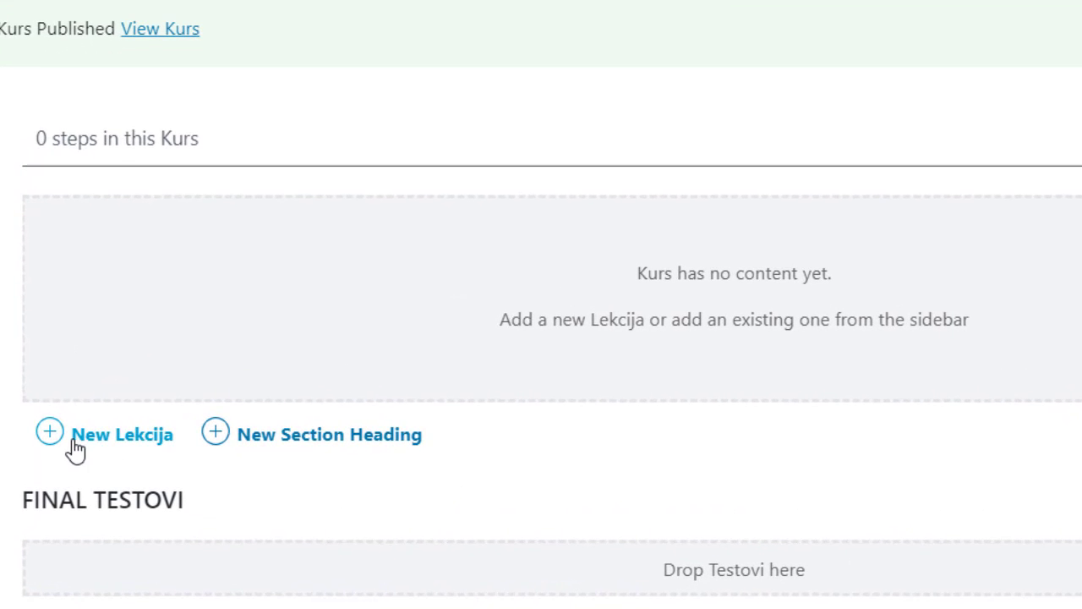
Add a first lesson titled "Naučite da slušate" to the course.
click(82, 445)
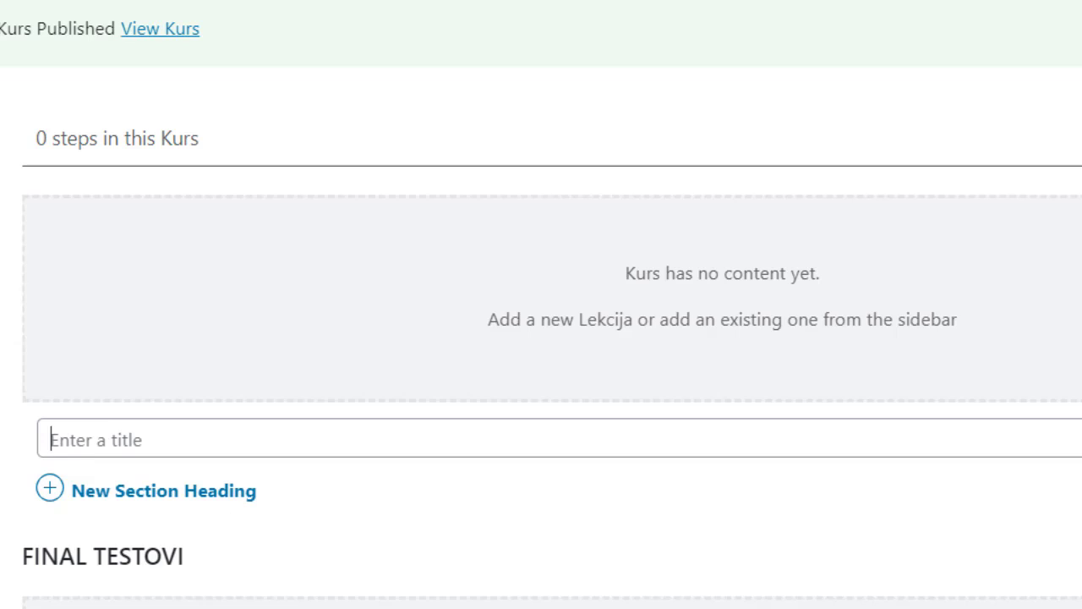
text(Nauč)
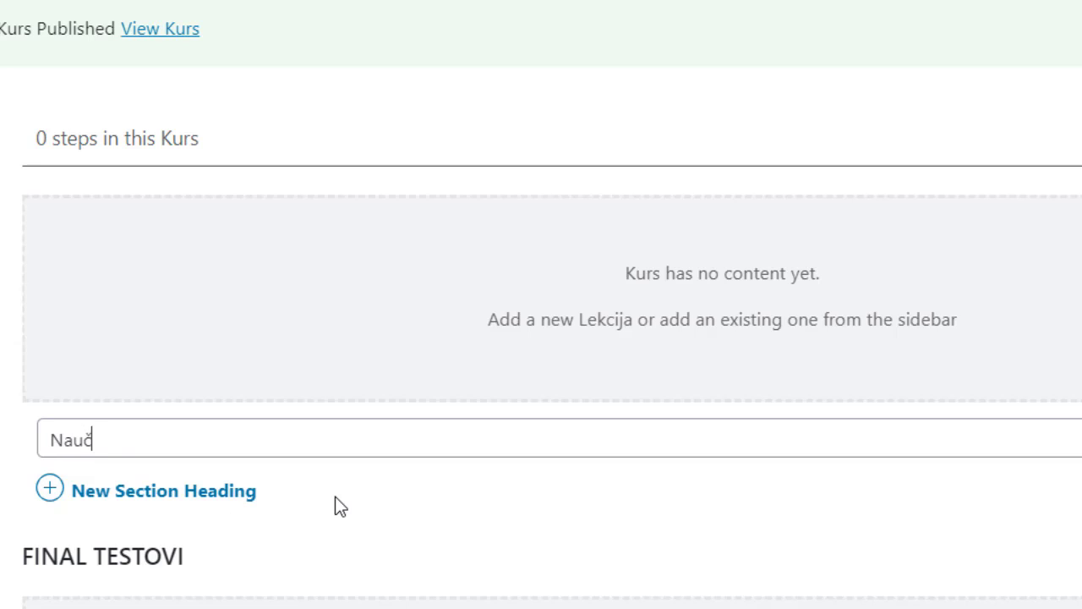
text(ite da slušate)
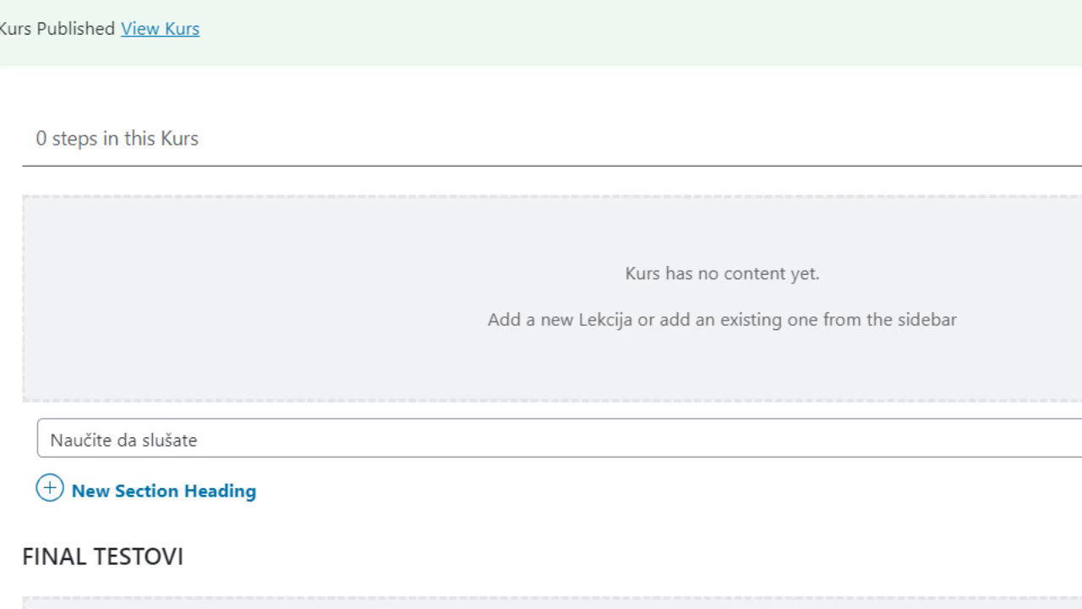
key(Return)
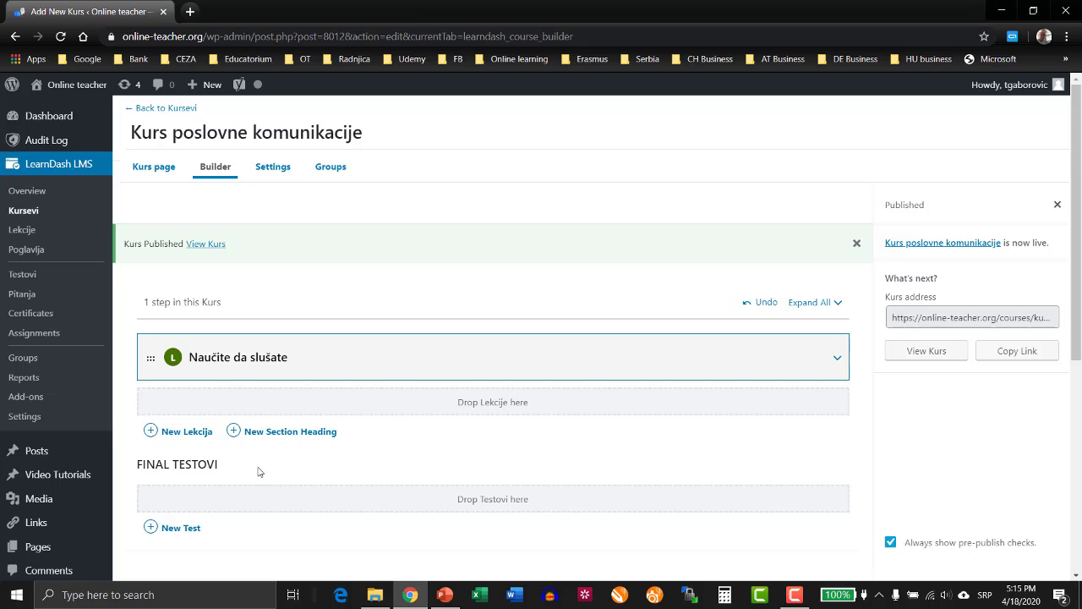
Add the lessons "Budite prijatni i pozitivni", "Uspostavite istinski kontakt", "Samo iskreni, ne obećavajte nemoguće" and "Pokažite razumevanje" to the course.
click(182, 432)
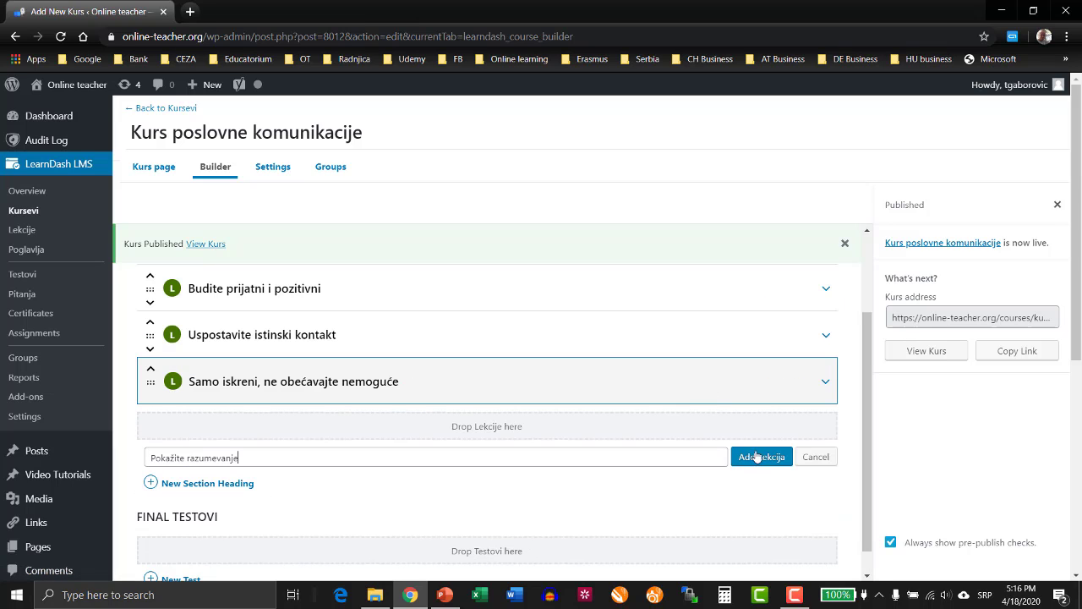
click(756, 457)
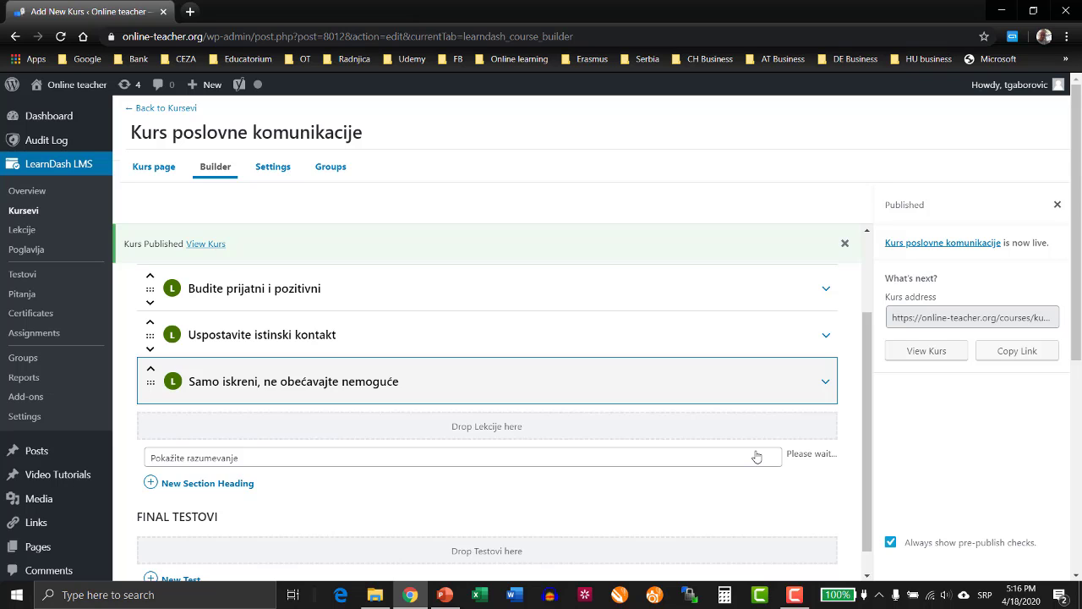
scroll(781, 394, up, 3)
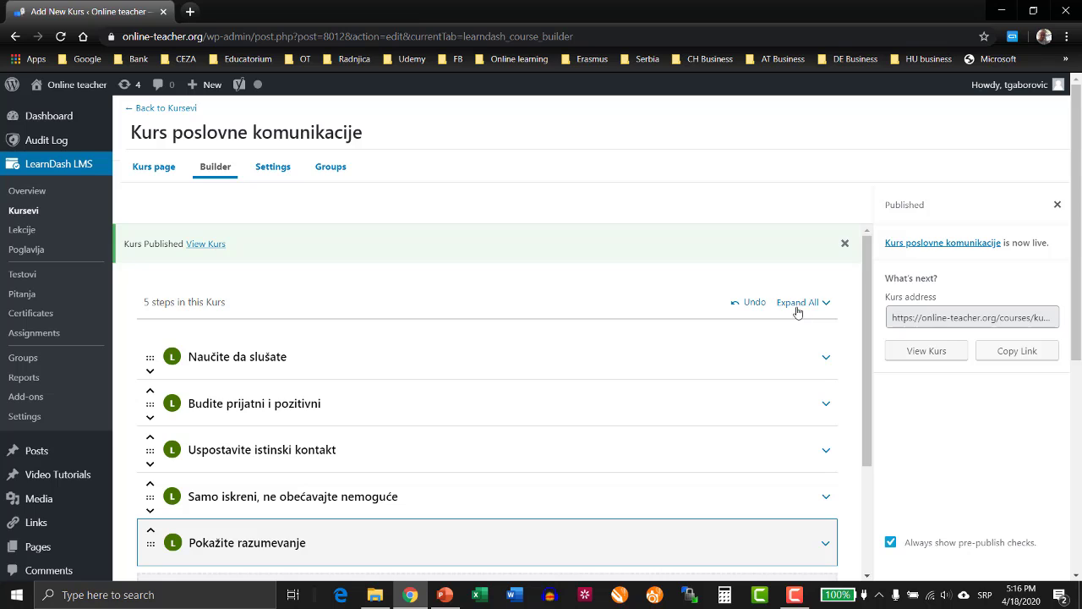
Expand all lessons and add the topic "Poglavlje 1-1" to the lesson "Naučite da slušate".
click(798, 303)
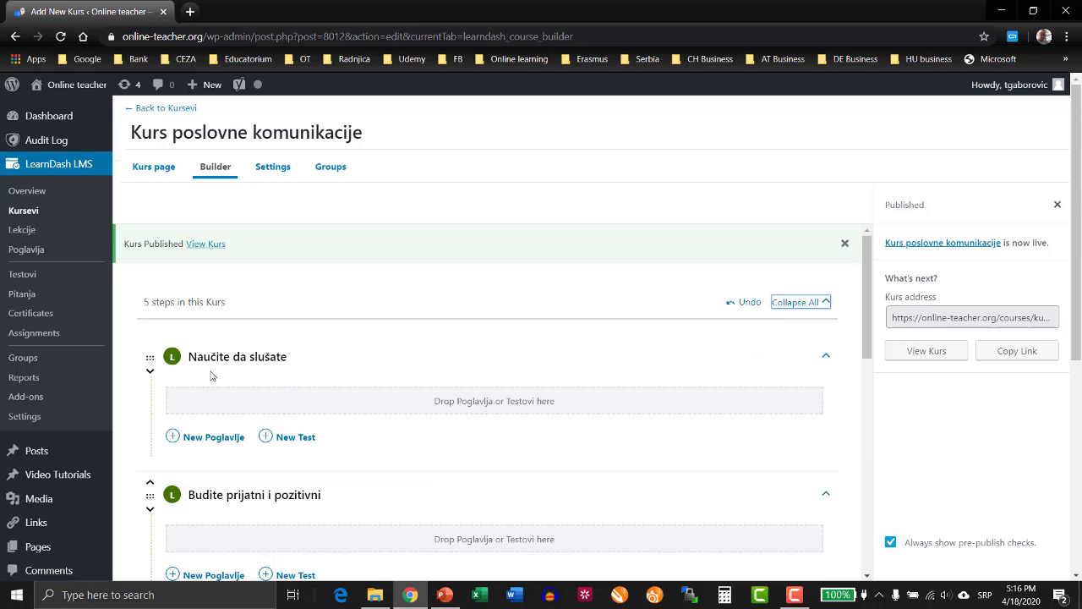
scroll(211, 375, down, 1)
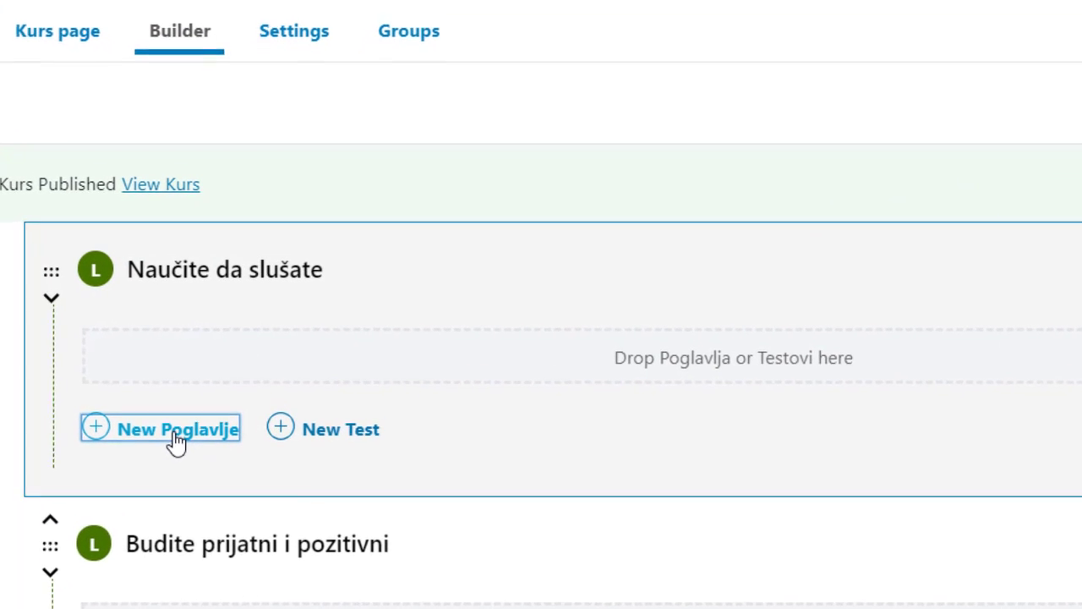
click(175, 439)
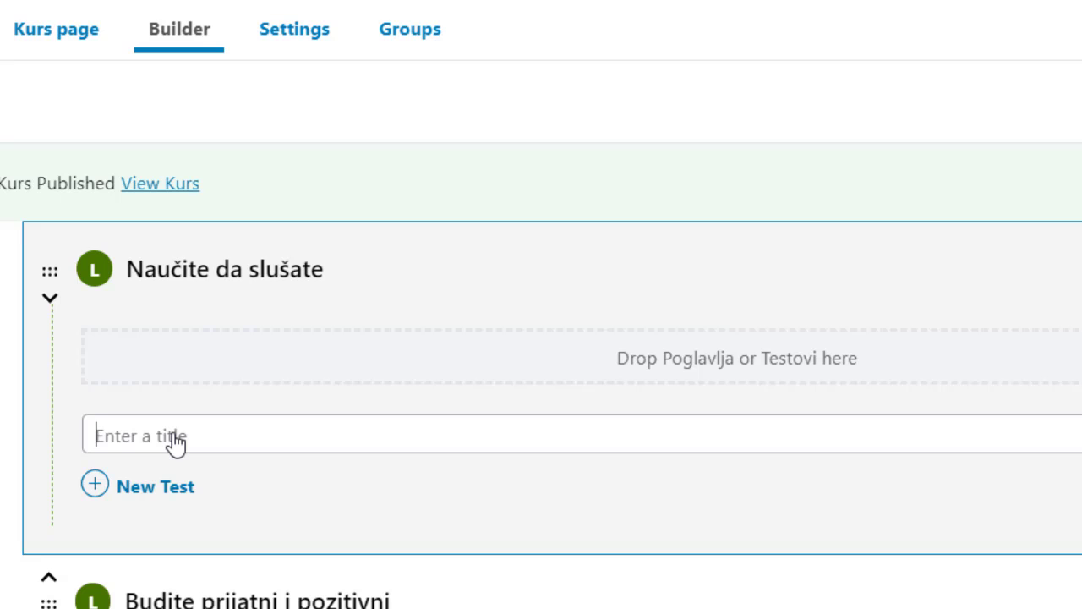
text(Poglavlje)
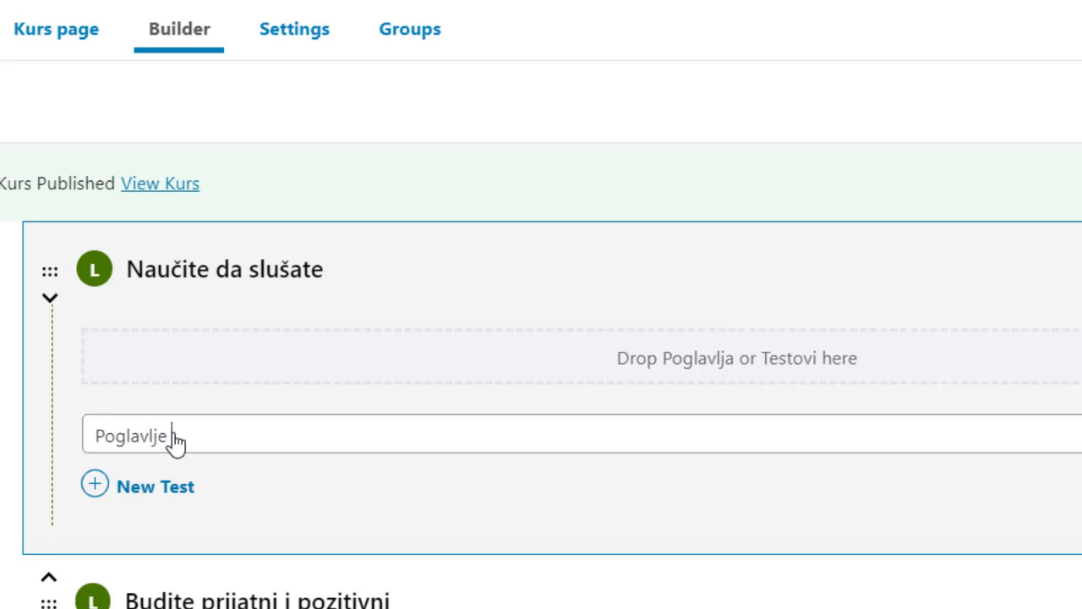
text( 1 - 1)
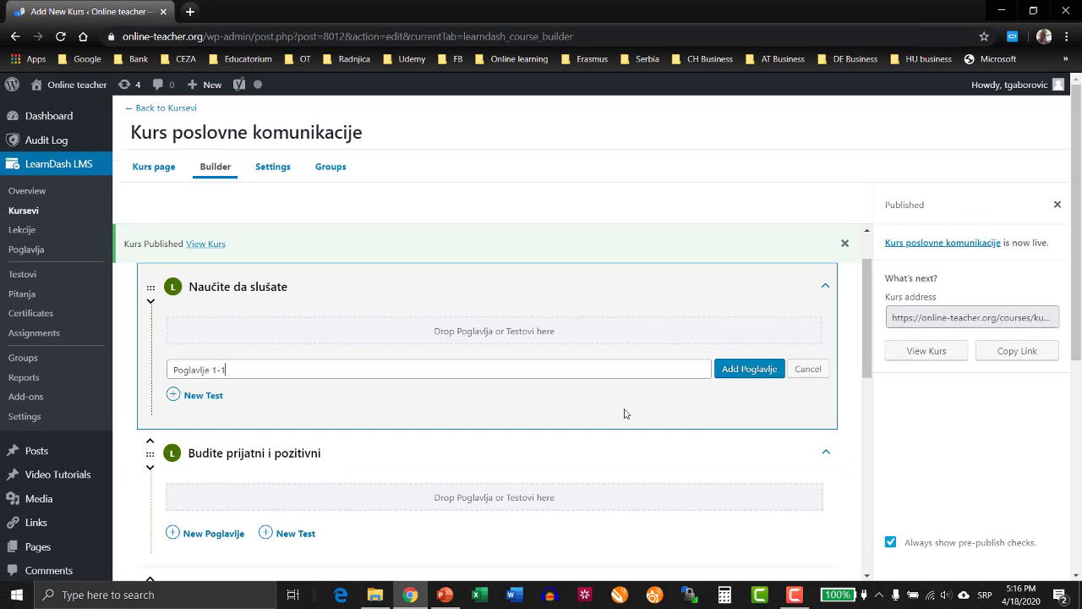
click(755, 374)
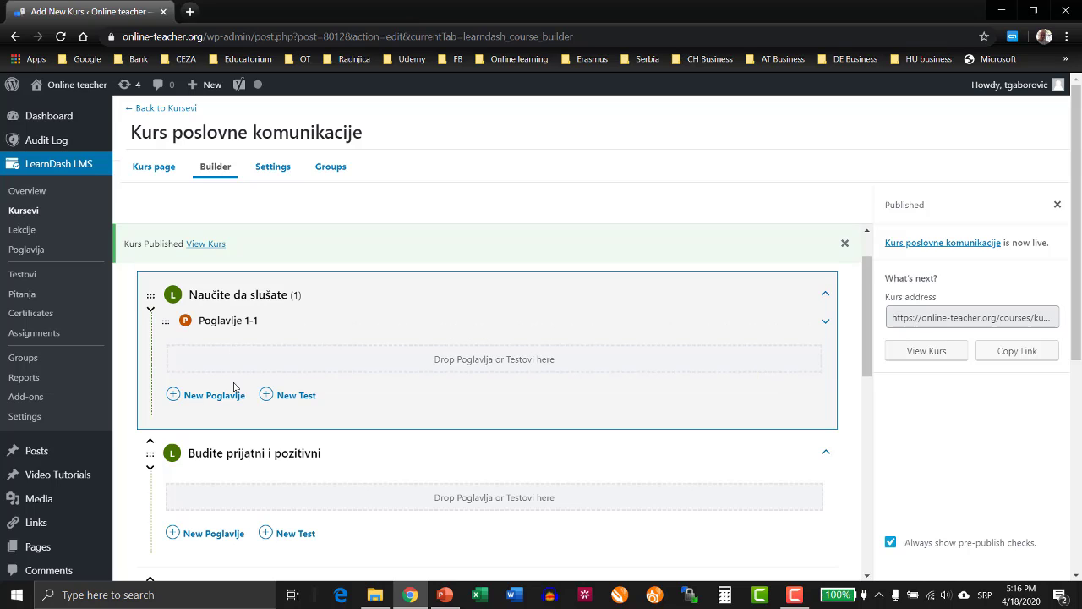
Add topics "Poglavlje 1-2" and "Poglavlje 1-3" to "Naučite da slušate", and "Poglavlje 2-1" through "Poglavlje 2-3" to "Budite prijatni i pozitivni".
click(218, 402)
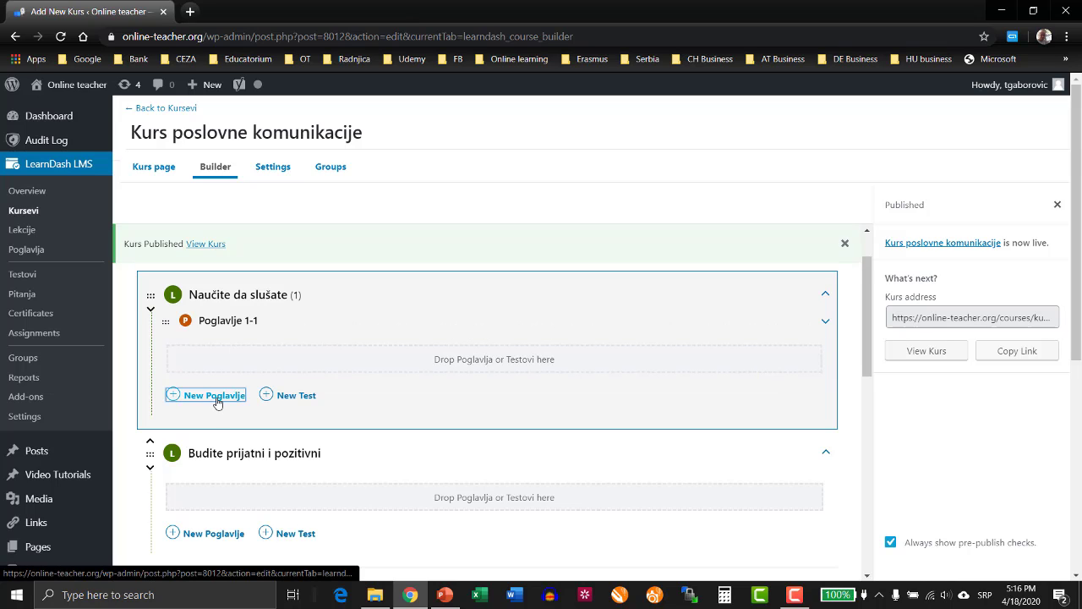
click(217, 402)
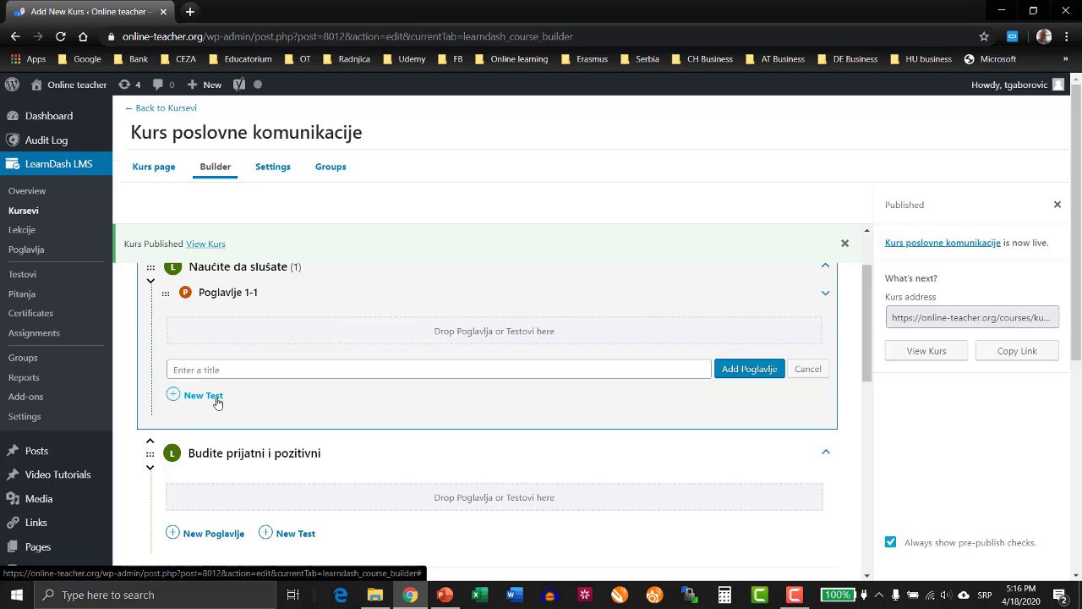
text(Poglav)
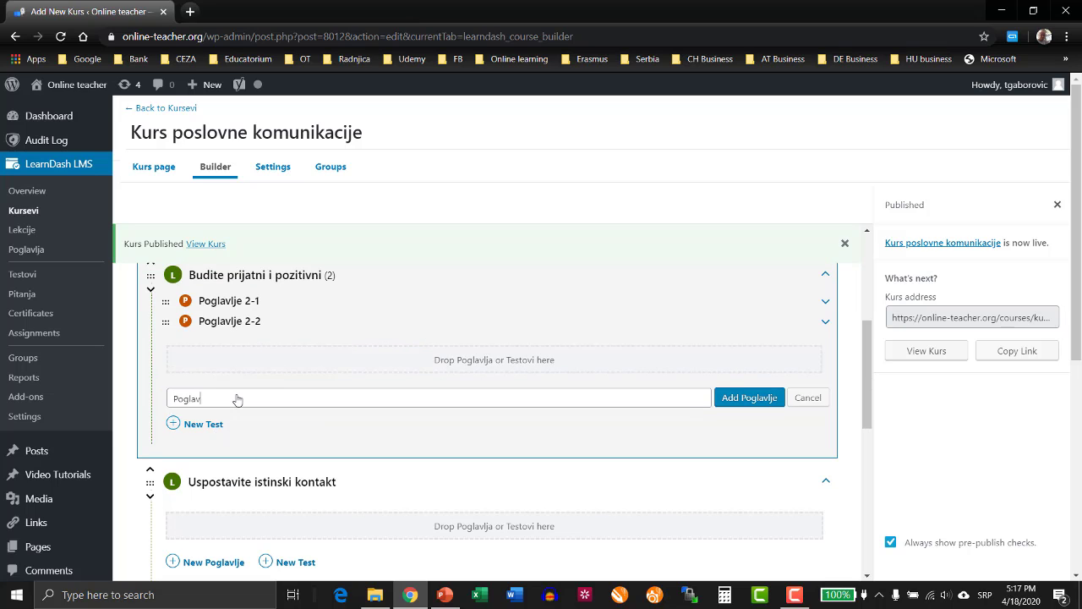
text(lje 2-3)
click(754, 399)
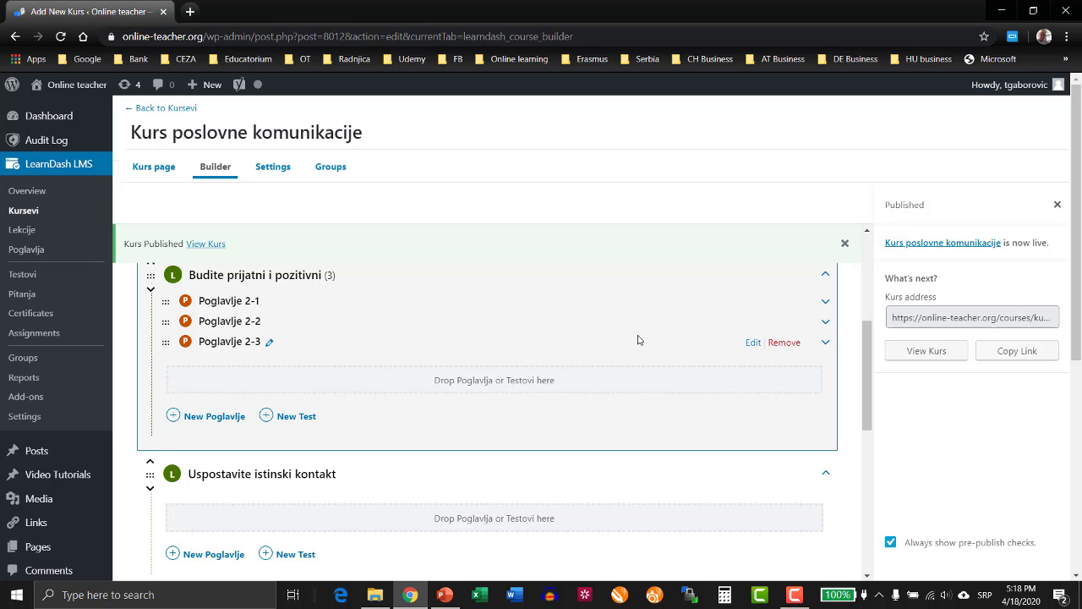
scroll(638, 339, up, 4)
scroll(638, 340, down, 5)
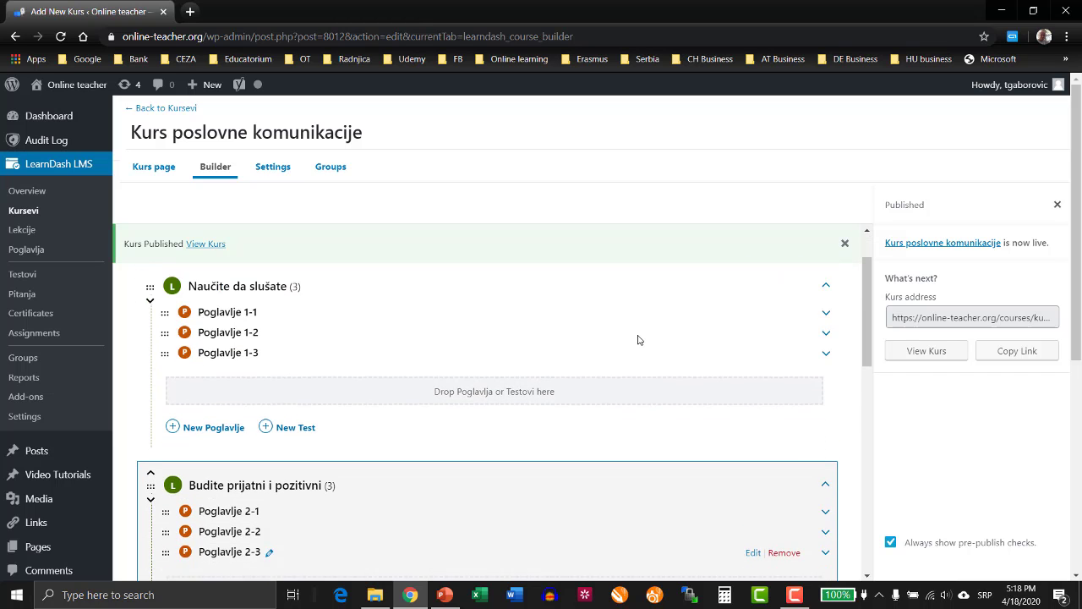
Review the lessons and topics of the course in the builder, from the first lesson through "Pokažite razumevanje".
scroll(638, 340, down, 3)
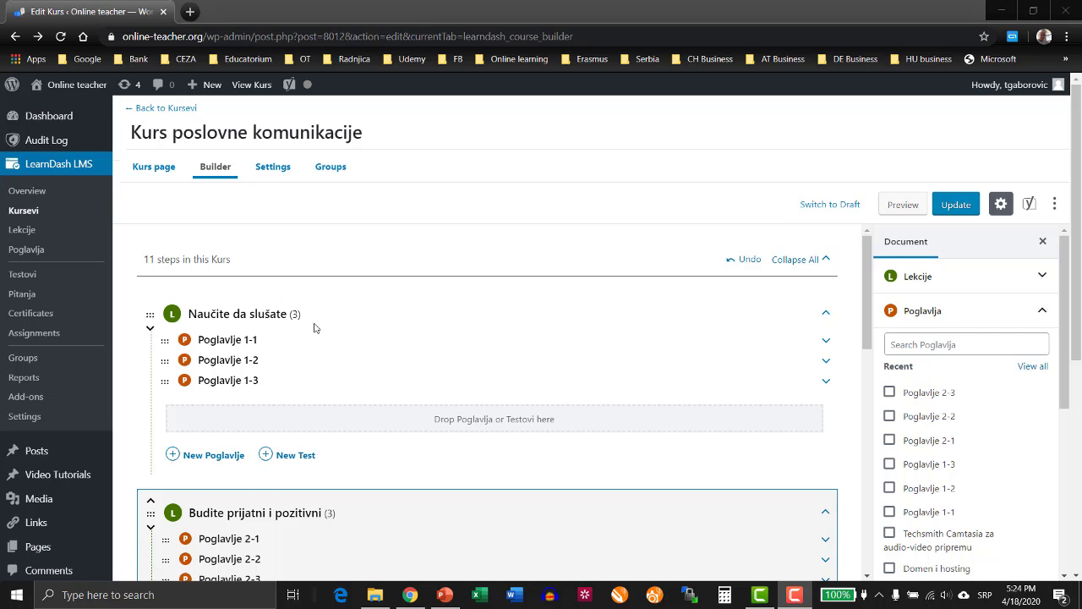
scroll(314, 328, down, 4)
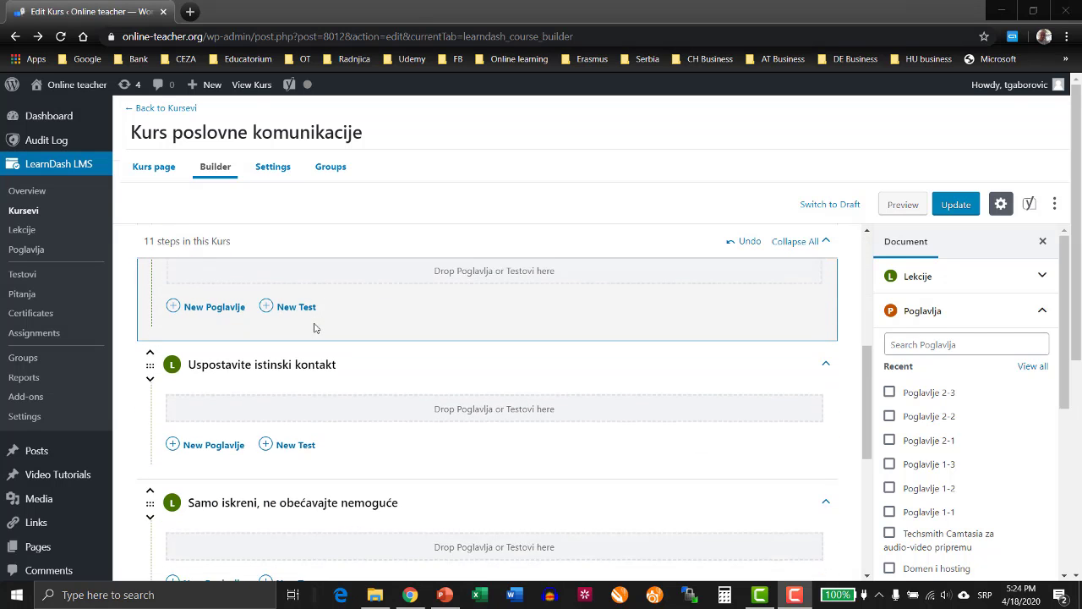
scroll(314, 327, down, 3)
scroll(314, 327, up, 1)
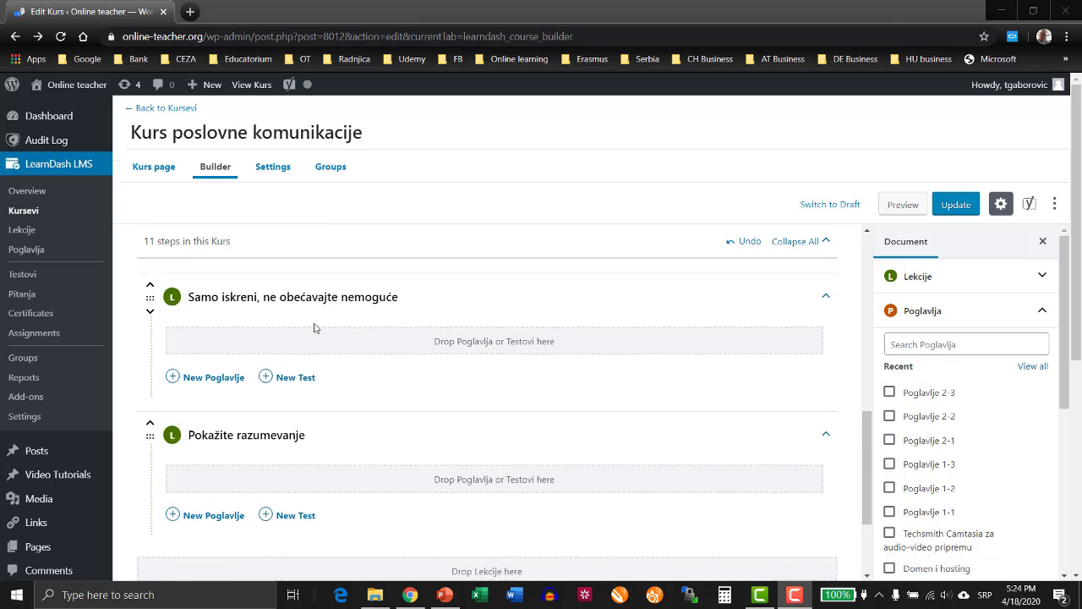
scroll(314, 327, up, 6)
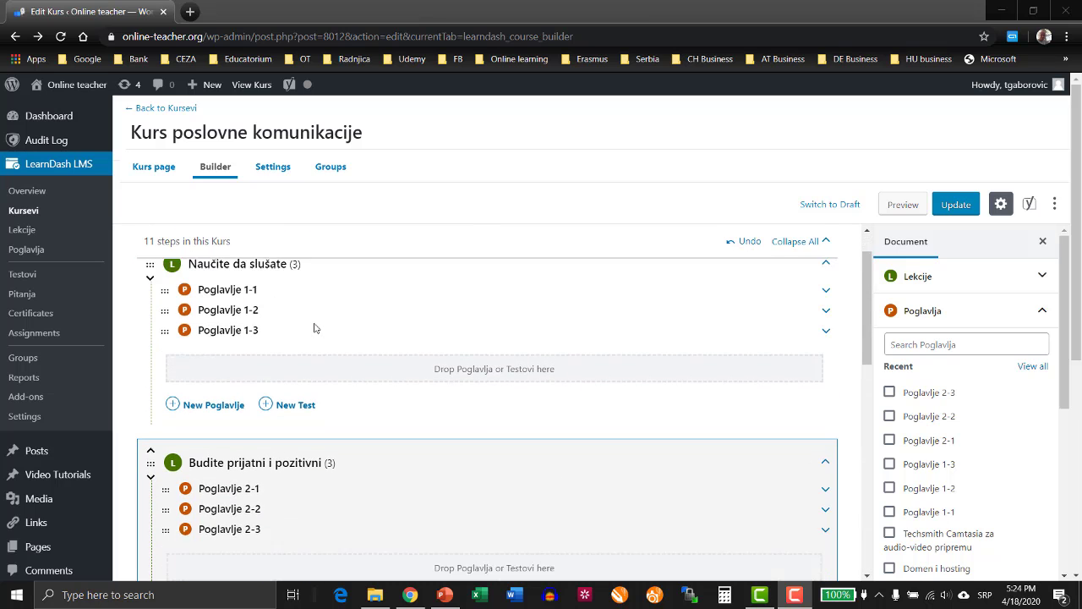
scroll(308, 327, down, 1)
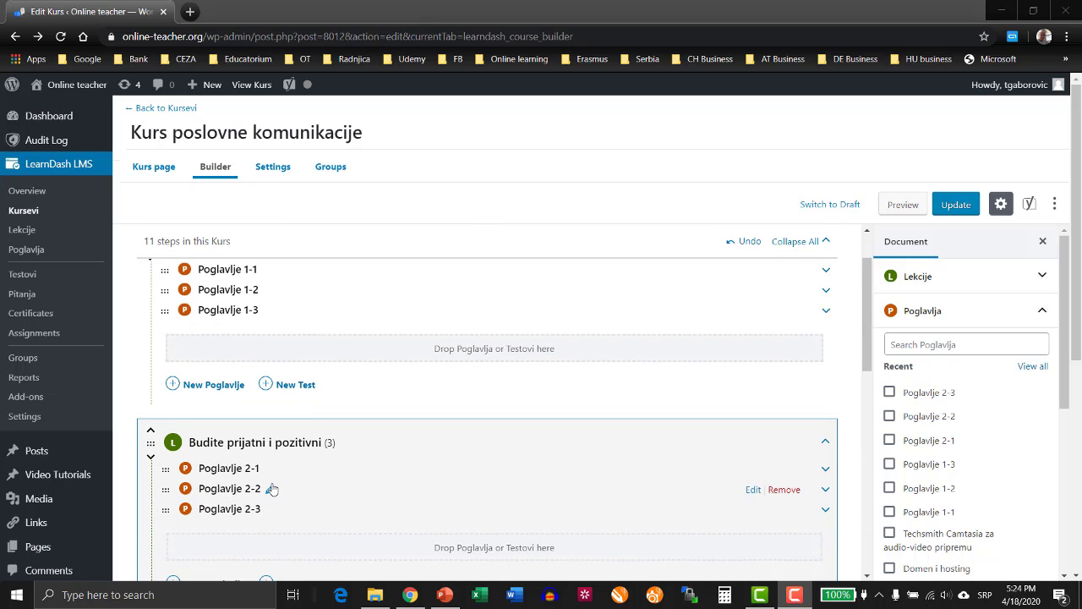
scroll(266, 309, up, 1)
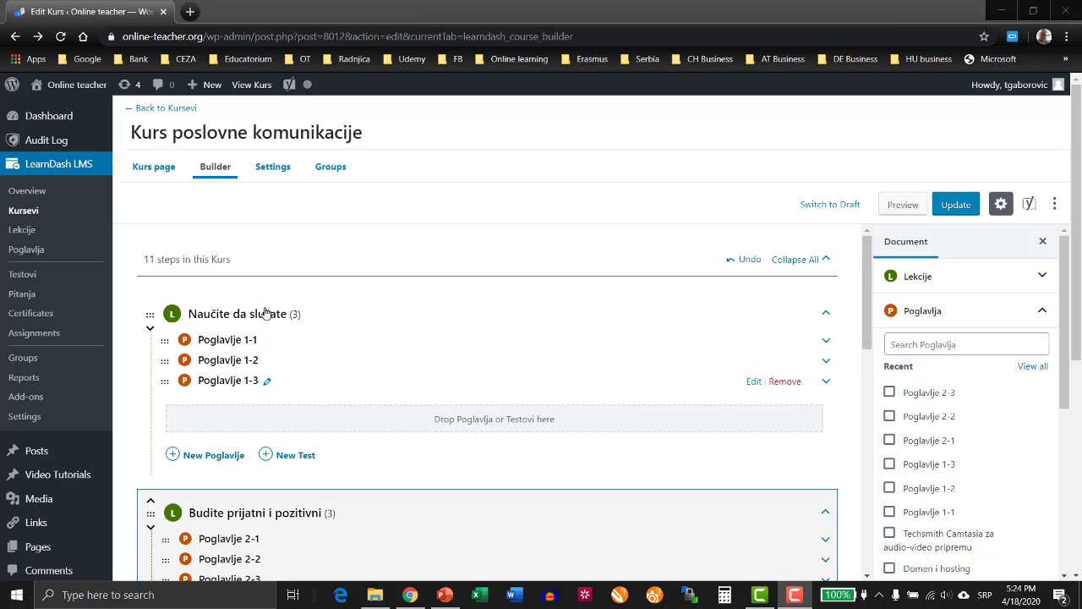
Edit the first lesson's title, re-entering its ending so it reads "Naučite da slušate", and save it.
mouse_move(310, 323)
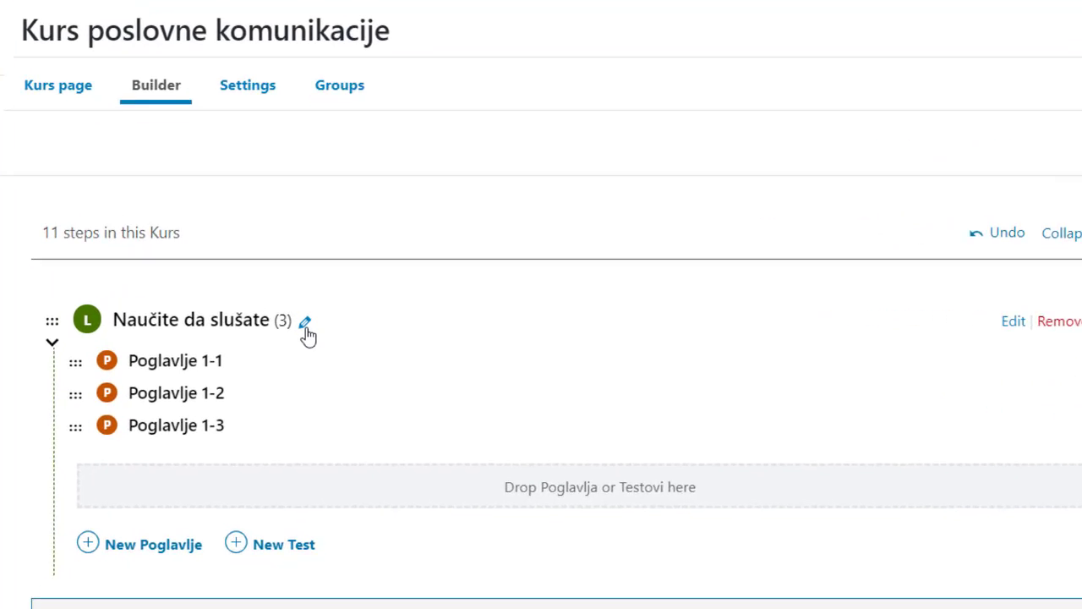
click(302, 330)
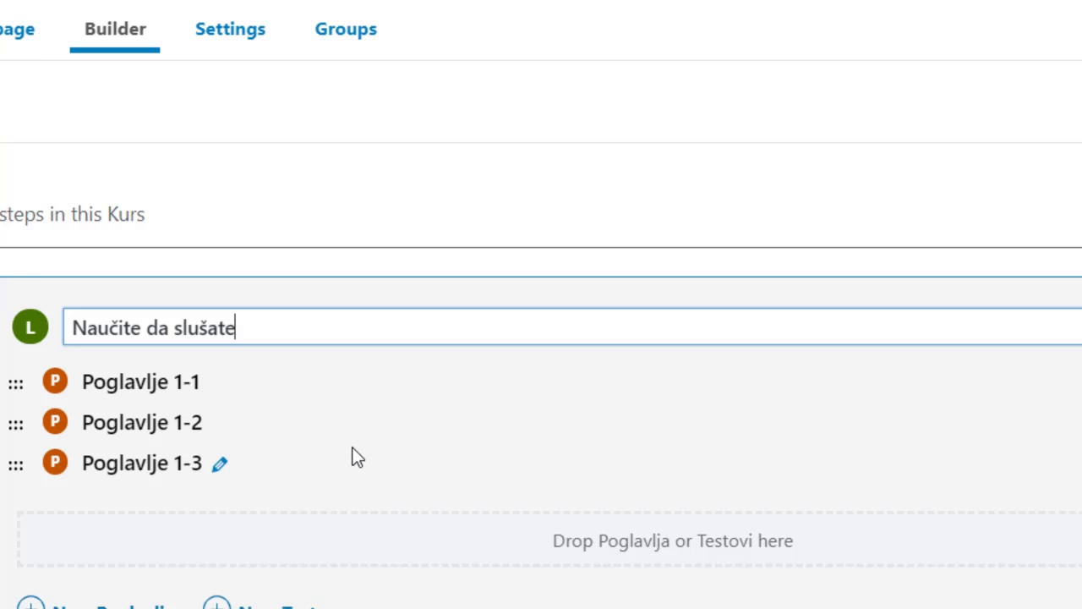
key(BackSpace)
key(BackSpace)
key(BackSpace)
key(BackSpace)
text(šate)
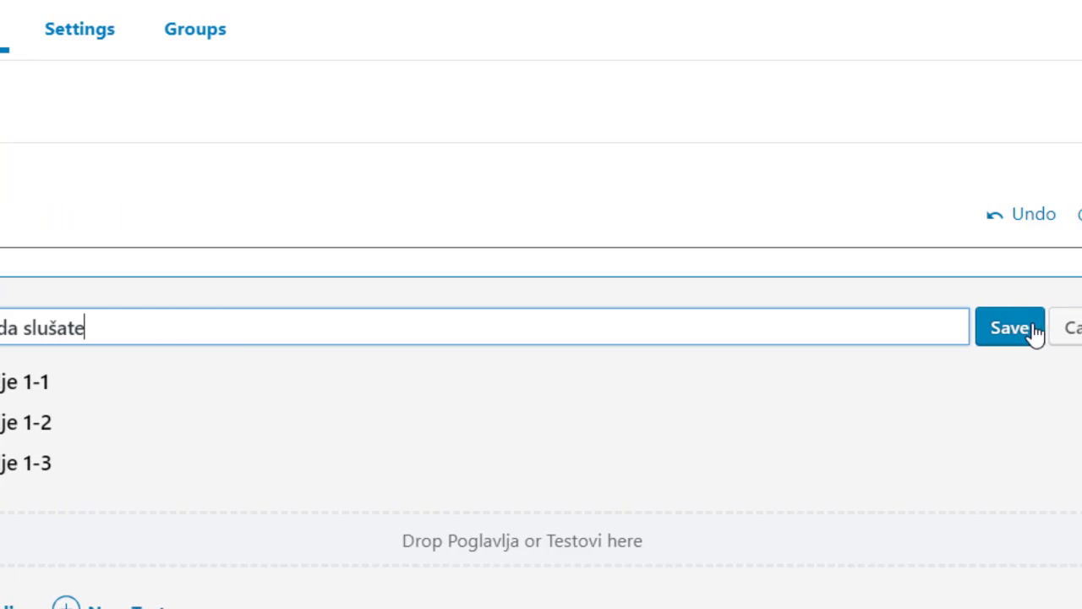
click(1004, 337)
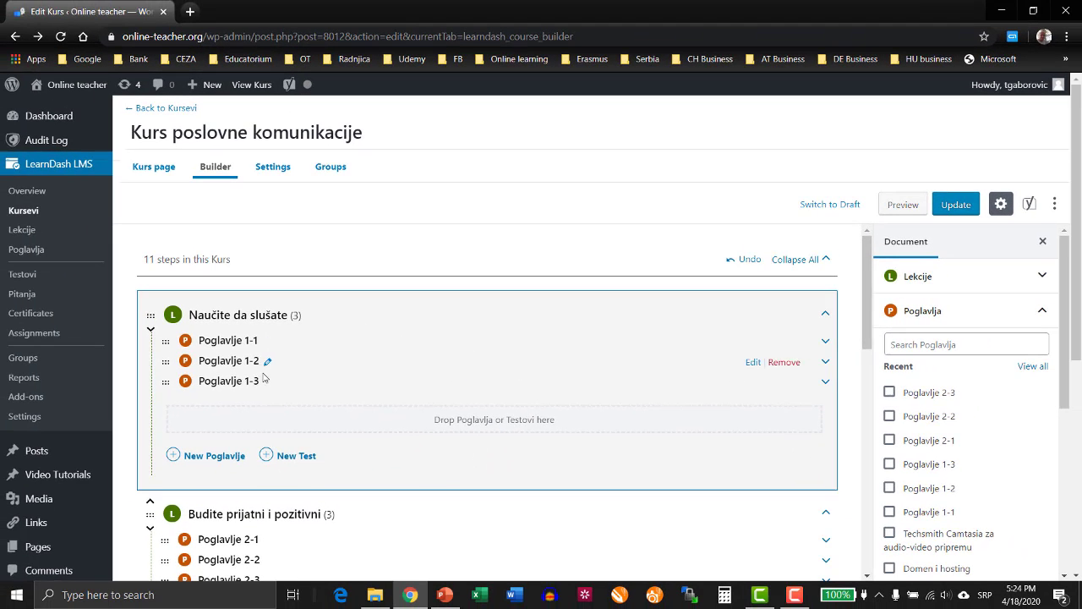
Check the remaining lessons in the builder and update the course to save its structure.
scroll(263, 448, down, 1)
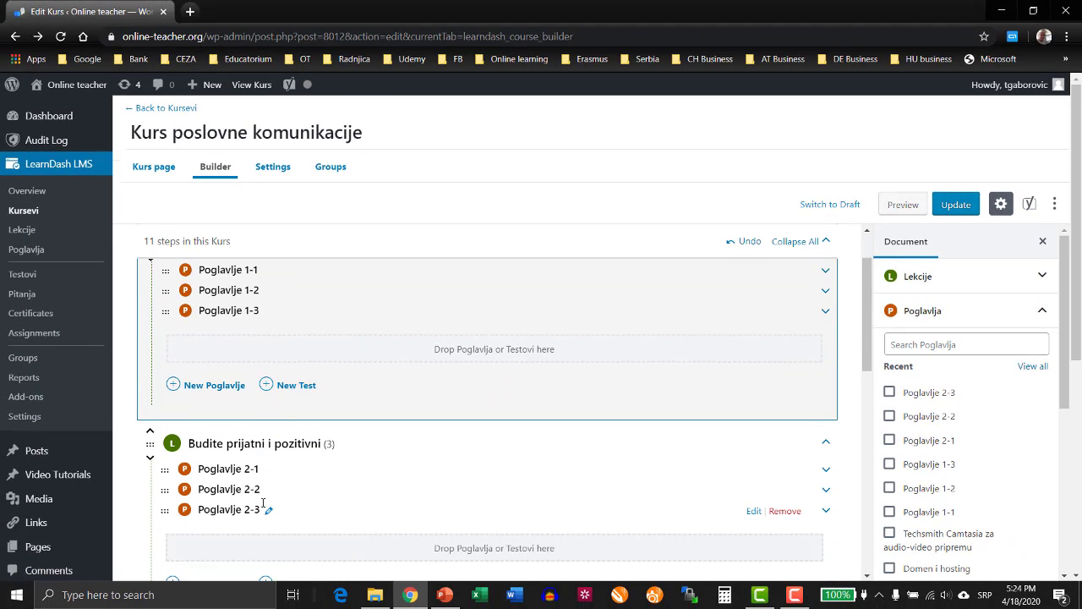
scroll(263, 504, down, 2)
scroll(235, 528, down, 2)
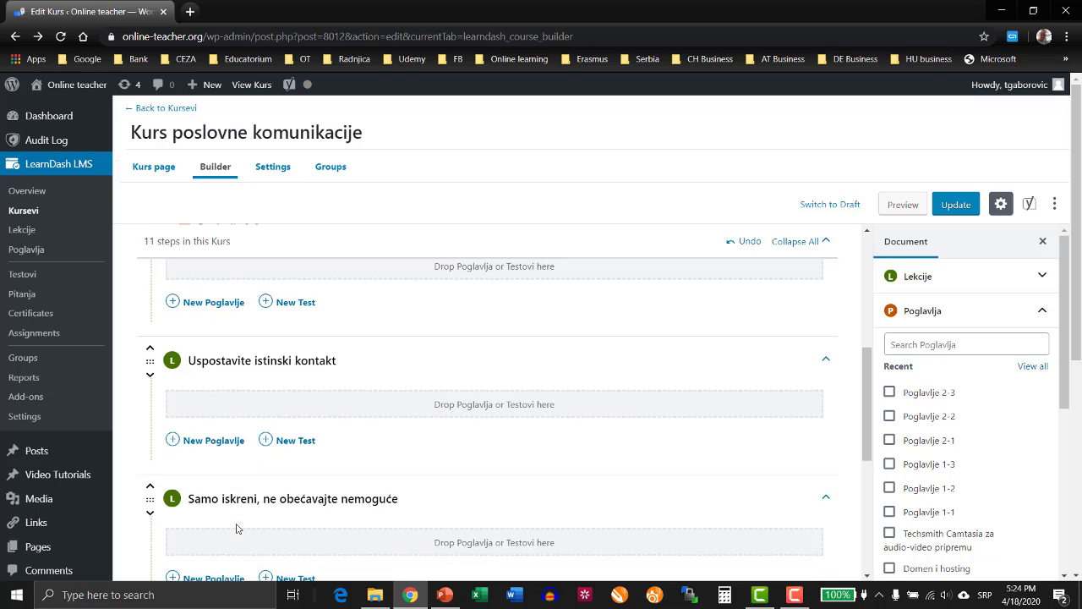
scroll(235, 516, up, 5)
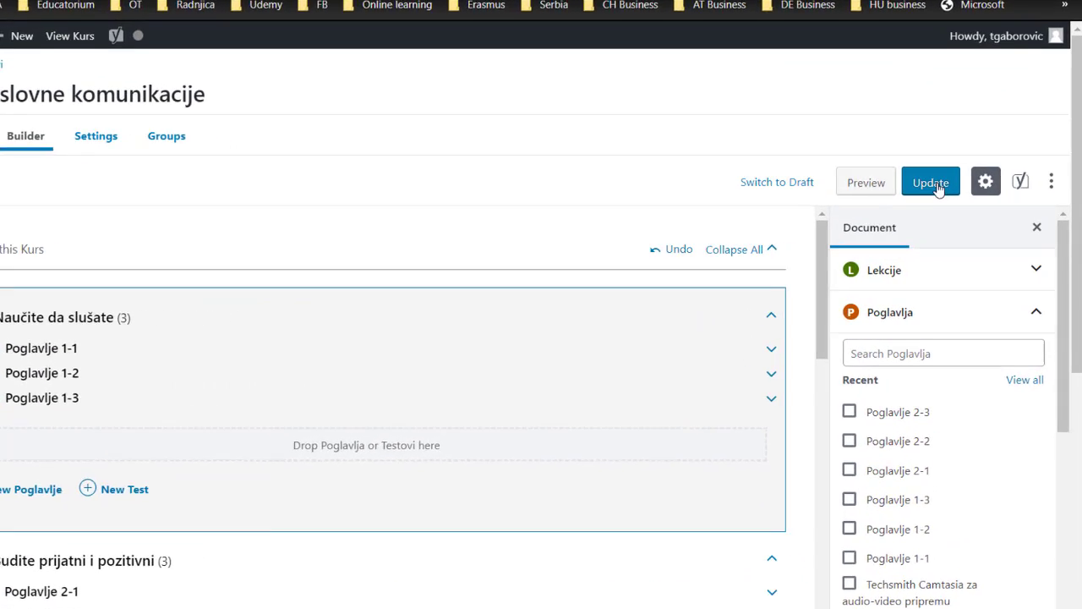
click(856, 110)
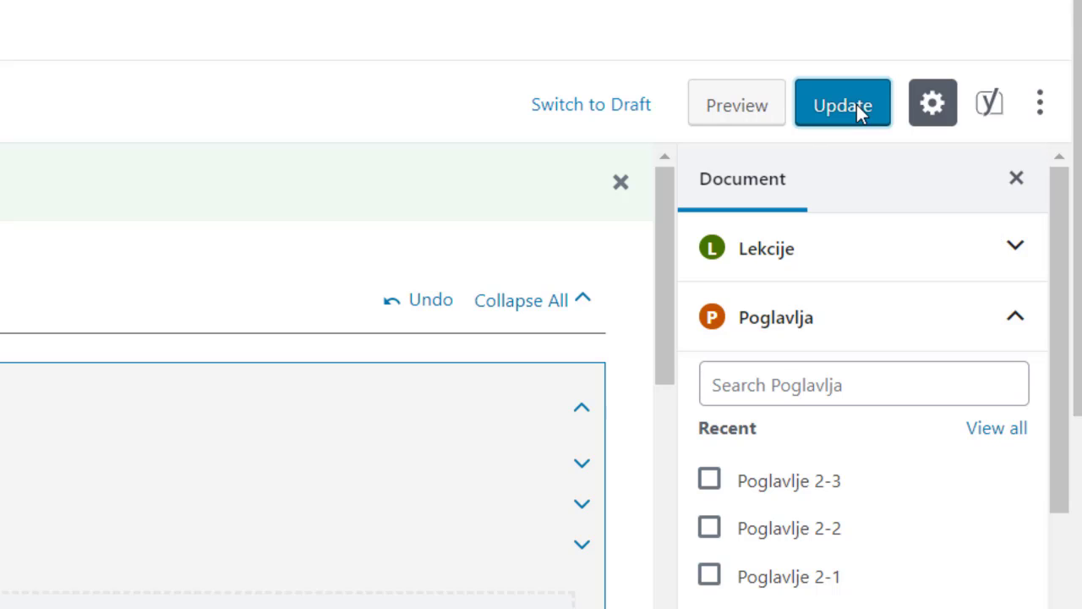
Preview the course in a new browser tab, look through its lesson list, and close the preview.
right_click(743, 114)
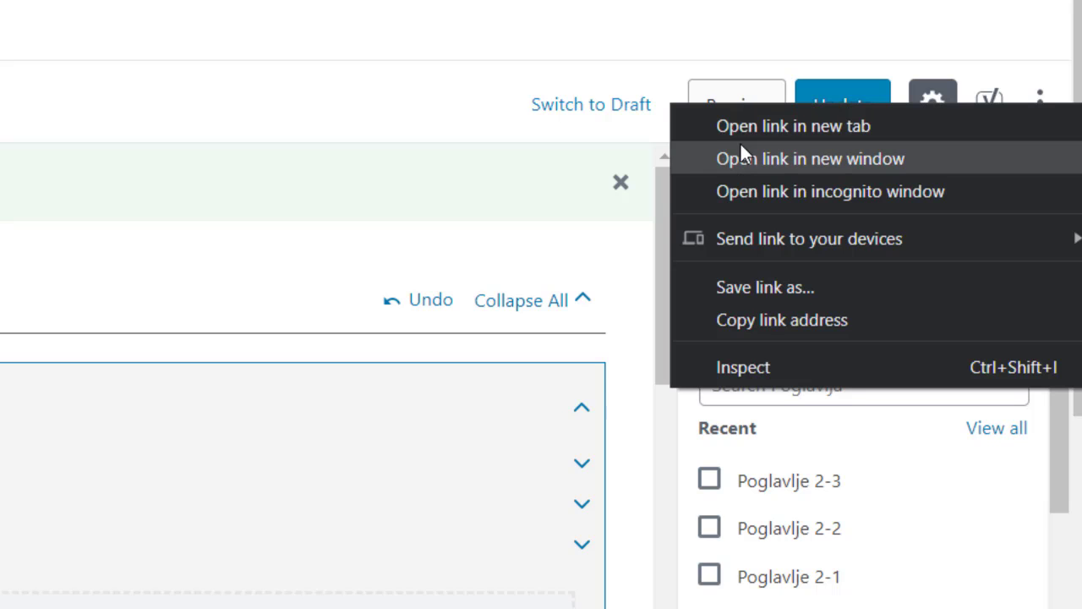
click(740, 125)
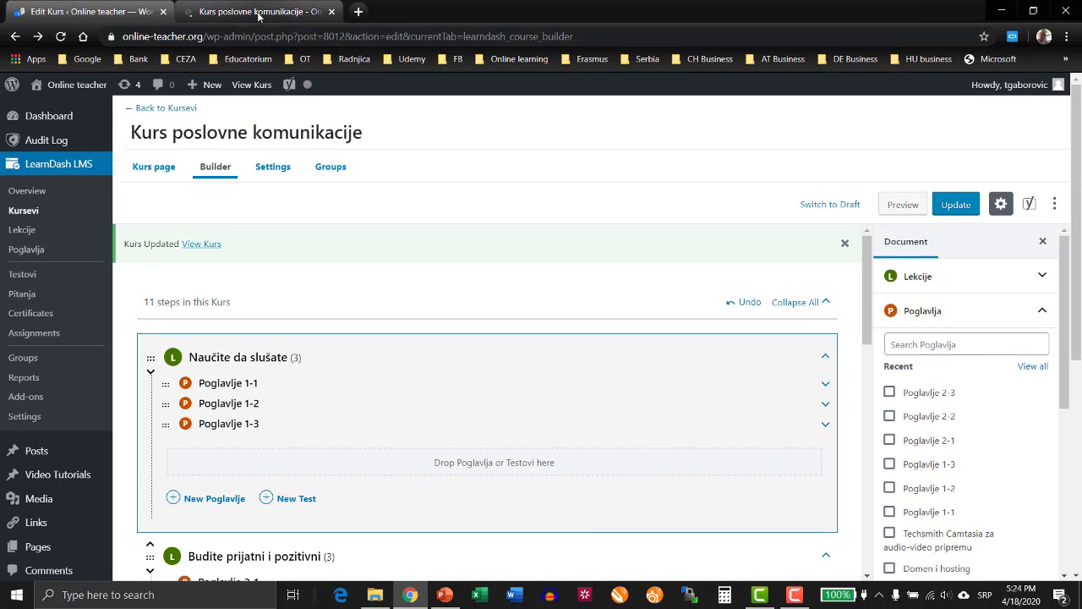
click(258, 12)
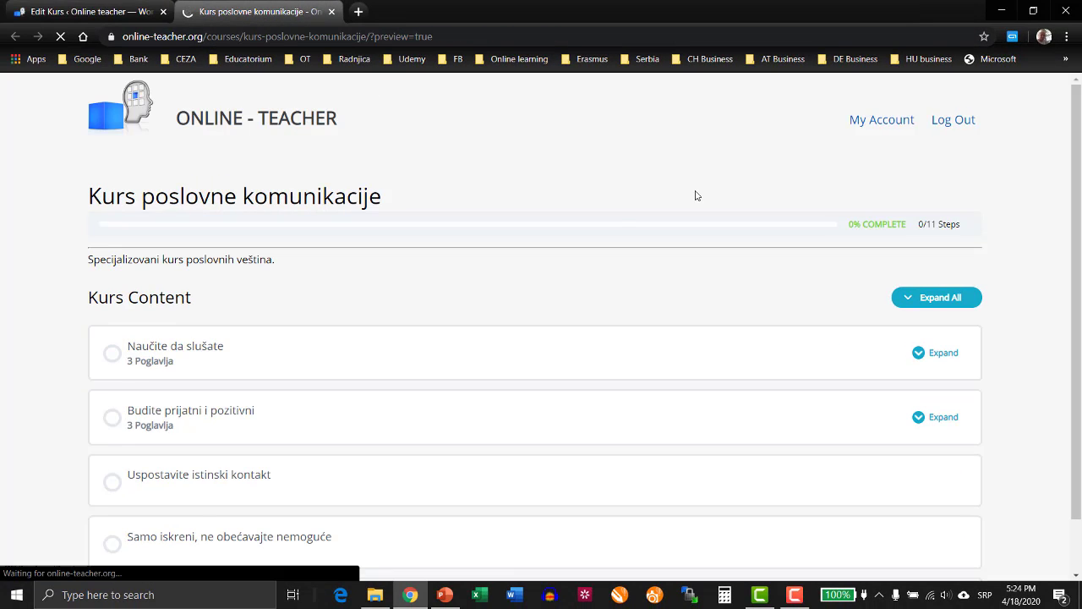
scroll(616, 220, down, 2)
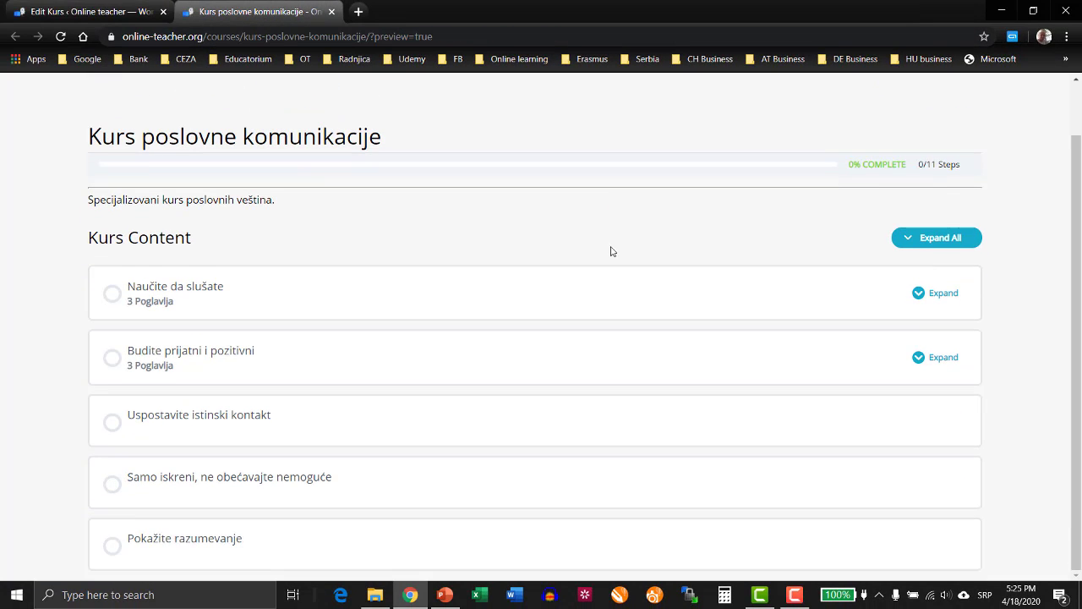
scroll(612, 251, up, 2)
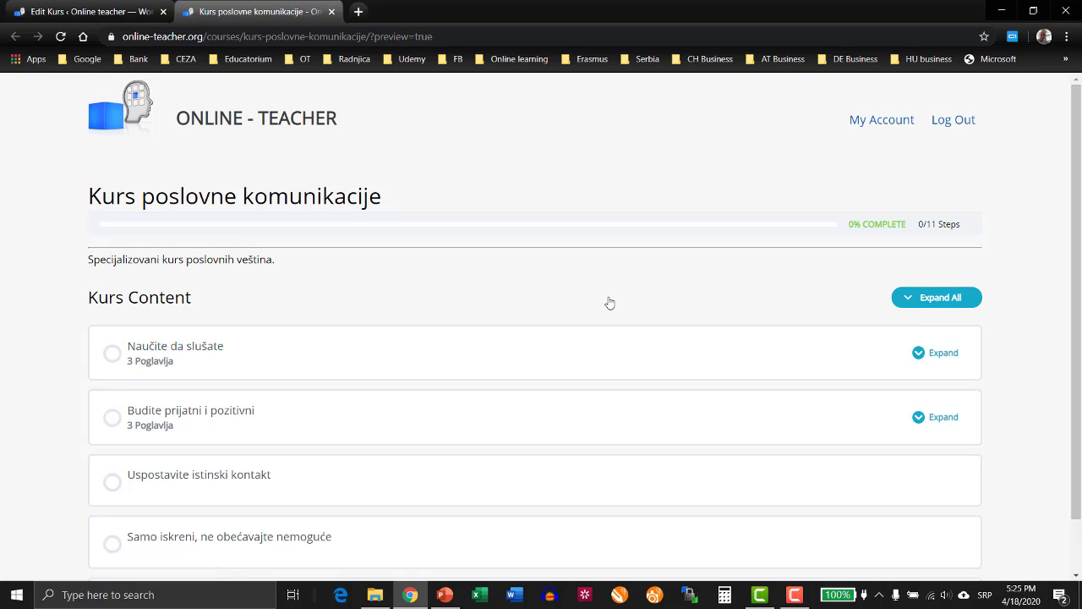
click(331, 11)
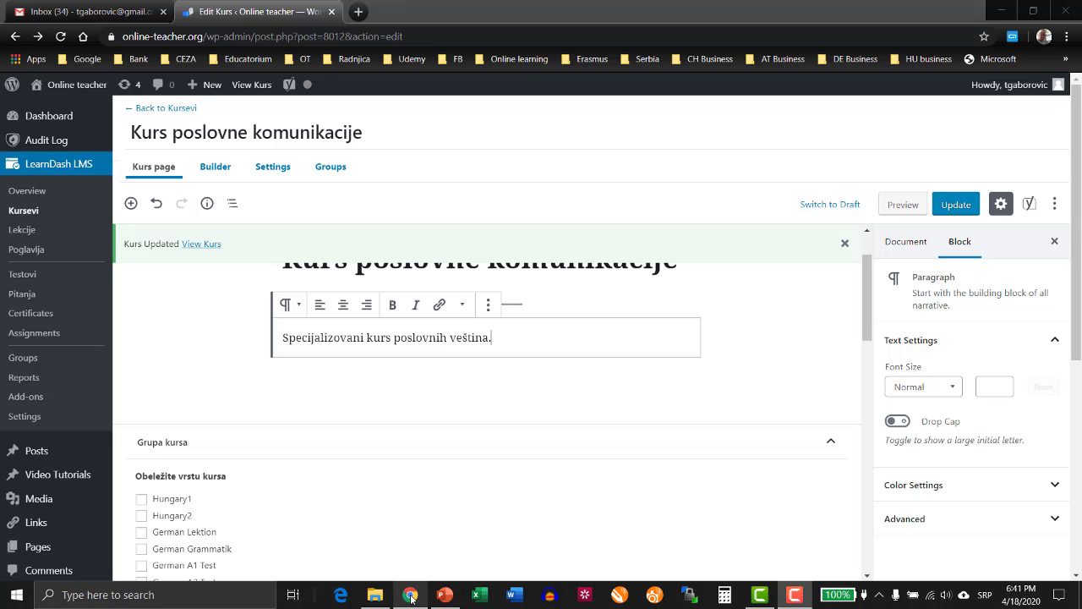
Place the cursor in the course page's description paragraph "Specijalizovani kurs poslovnih veština.".
click(410, 595)
scroll(350, 436, up, 2)
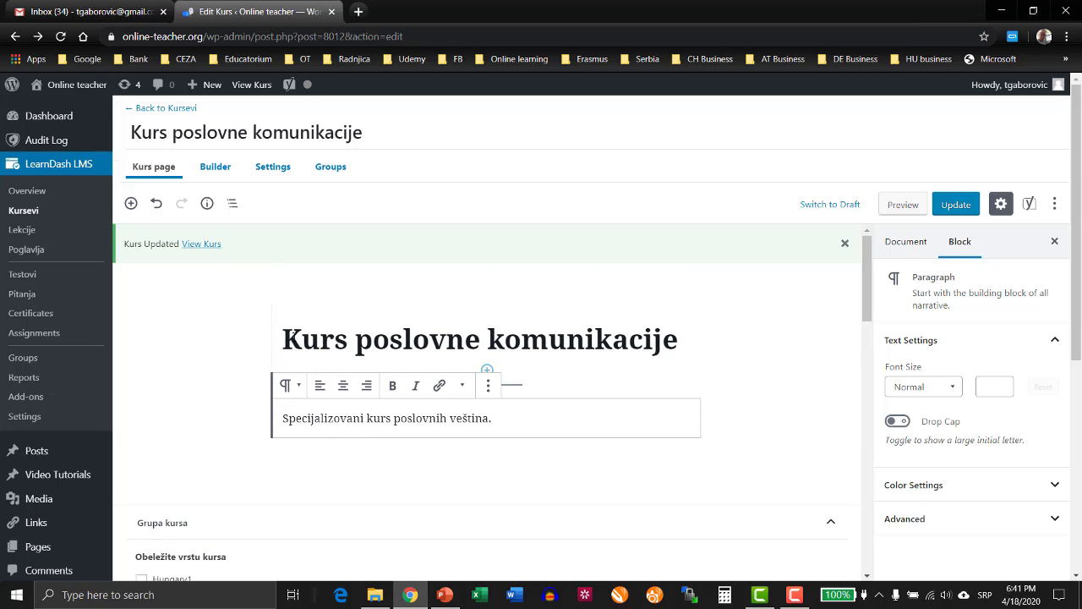
click(538, 388)
click(487, 420)
scroll(476, 477, down, 2)
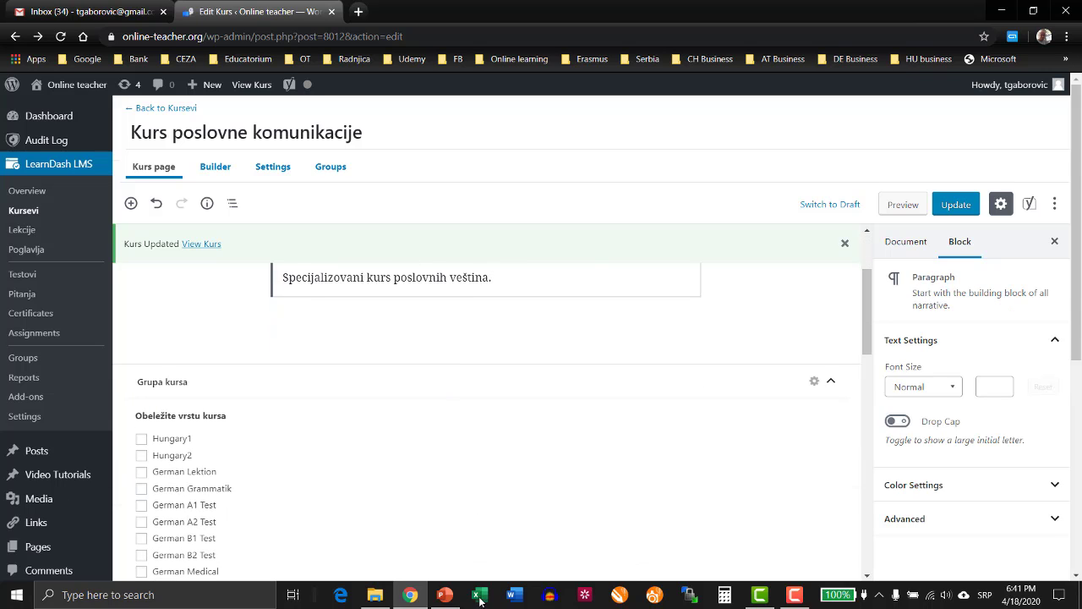
Switch to PowerPoint and save the title slide's photo to the Desktop as a JPEG named "Uvodna slika".
click(445, 596)
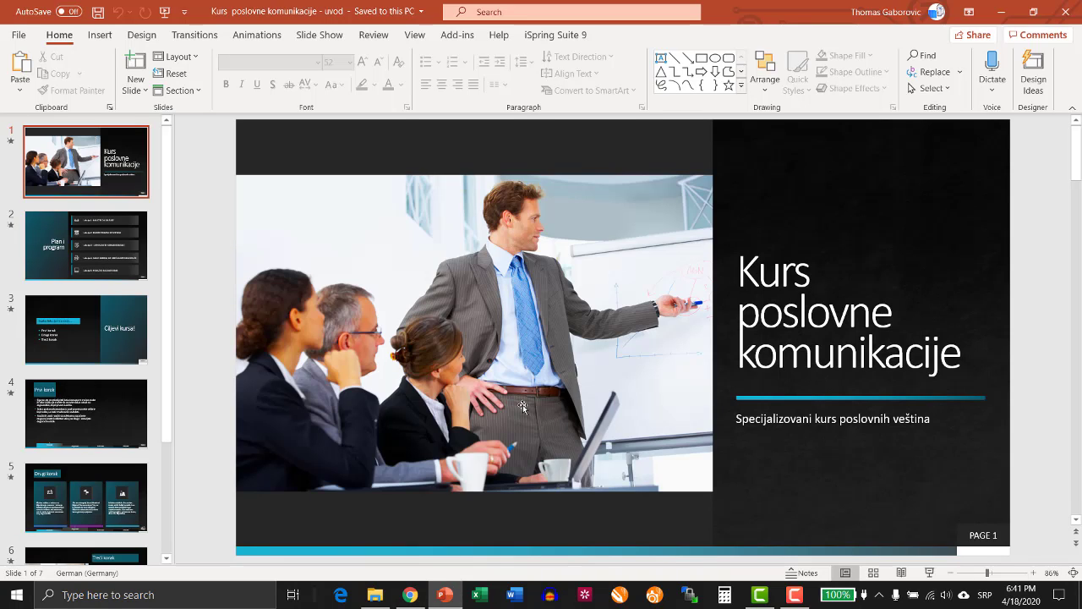
right_click(468, 294)
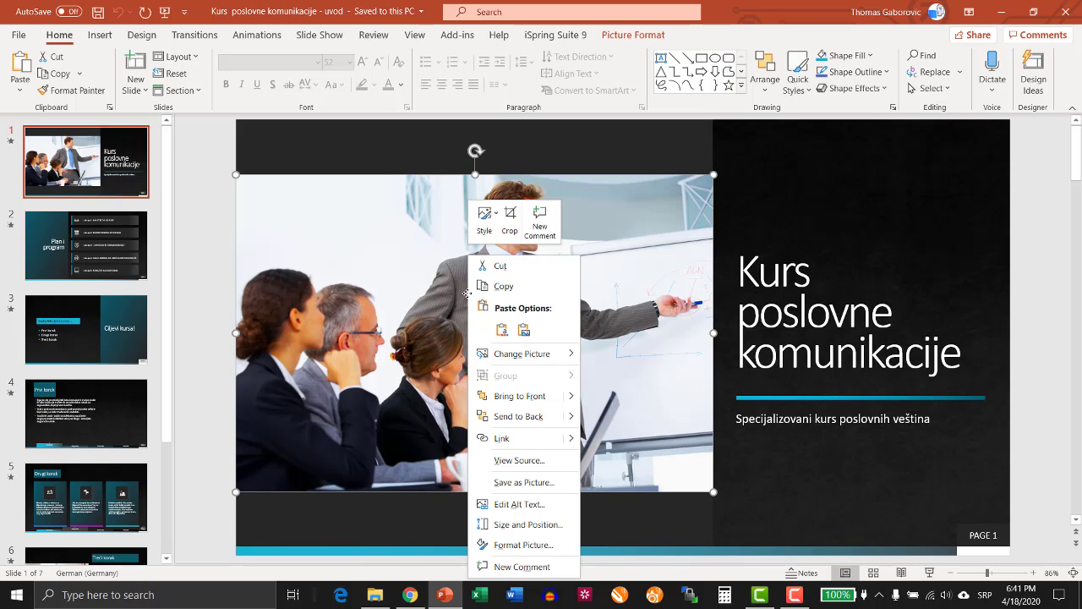
click(505, 482)
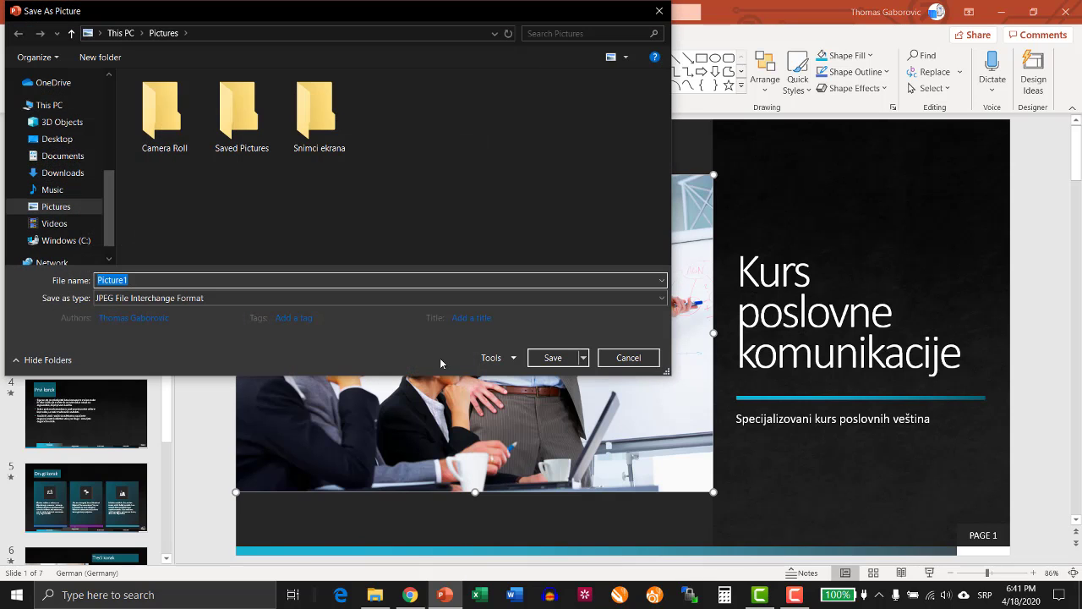
click(67, 140)
click(184, 281)
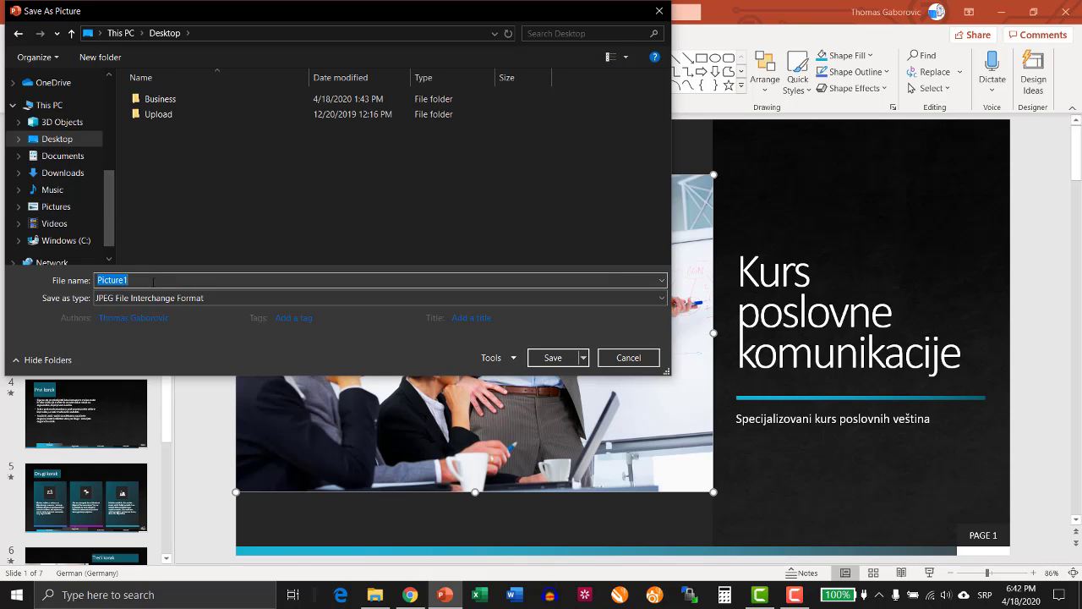
text(Uvodna slika)
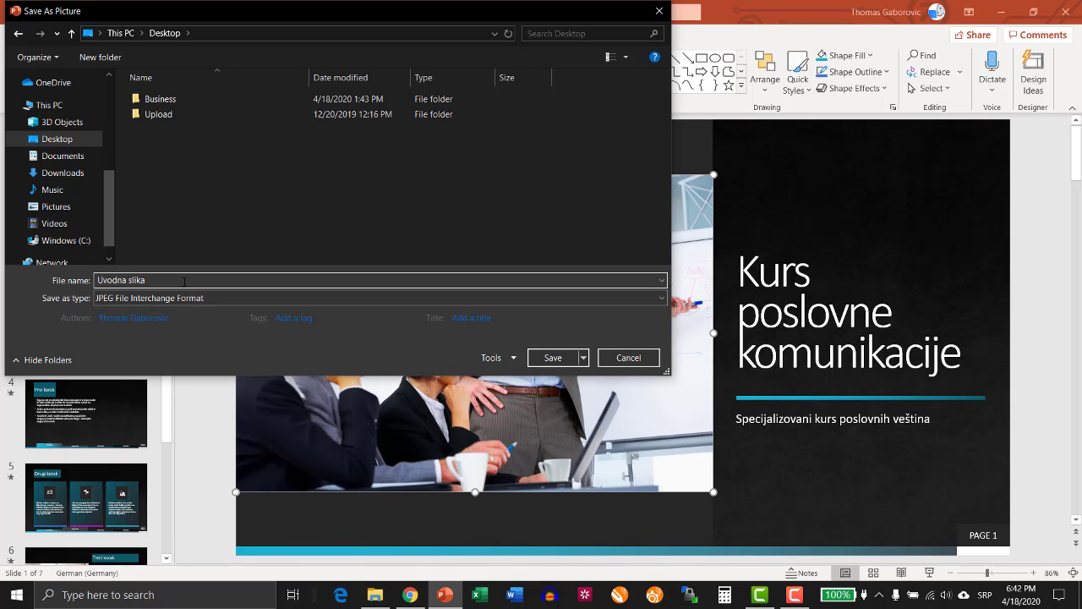
click(552, 358)
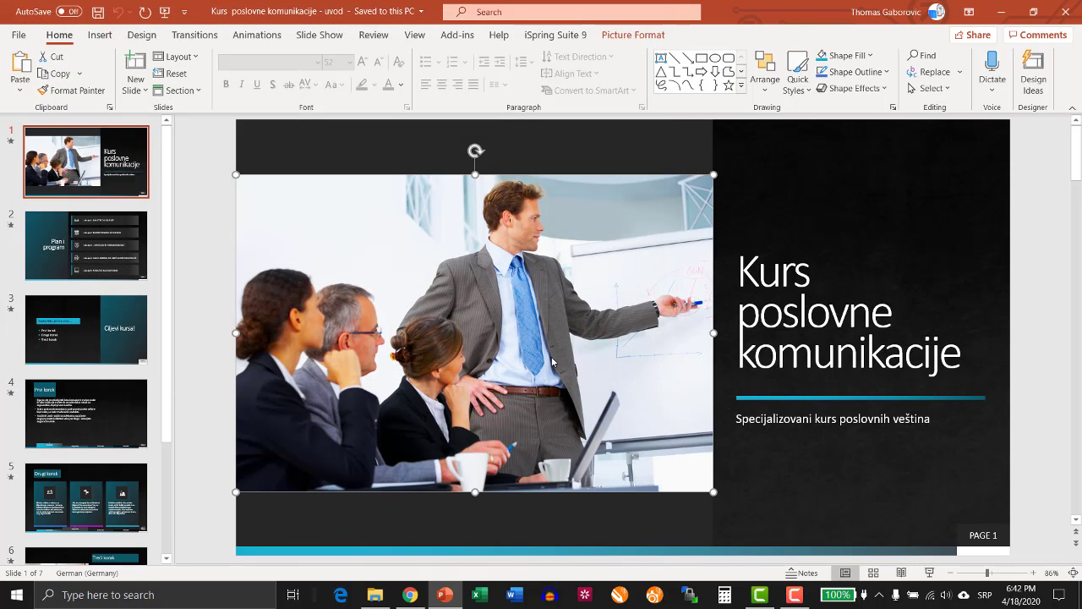
click(219, 217)
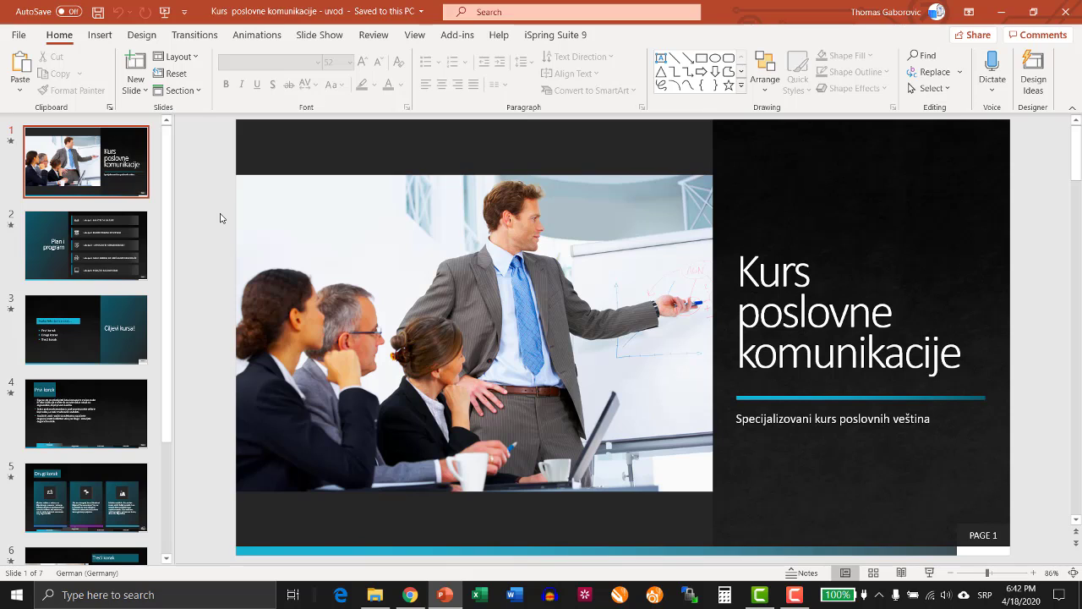
Back in Chrome, add an image block below the course description and upload "Uvodna slika" from the Desktop into it.
click(409, 594)
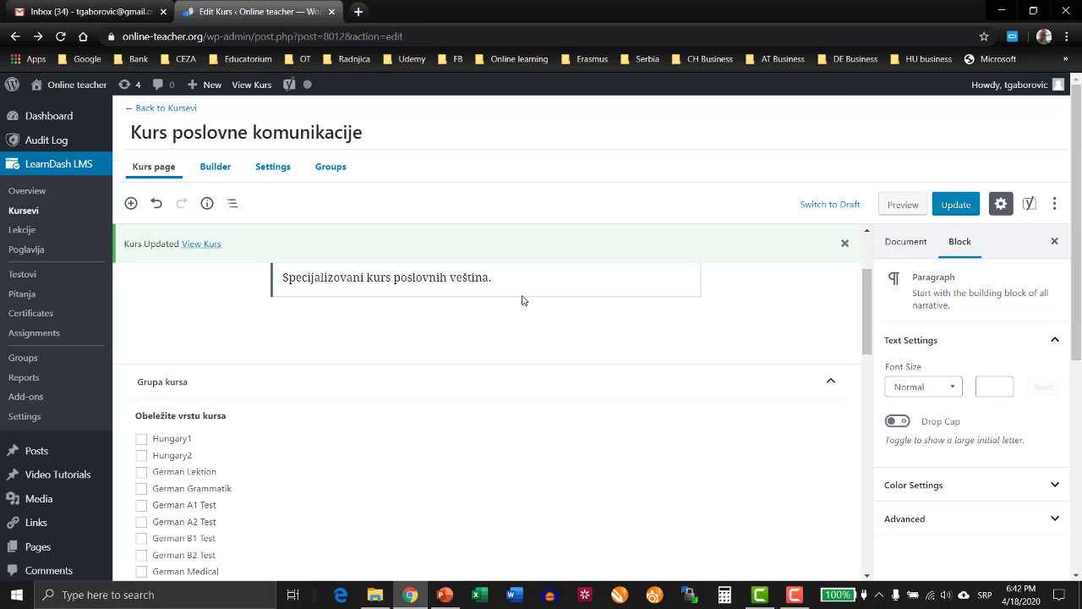
key(Return)
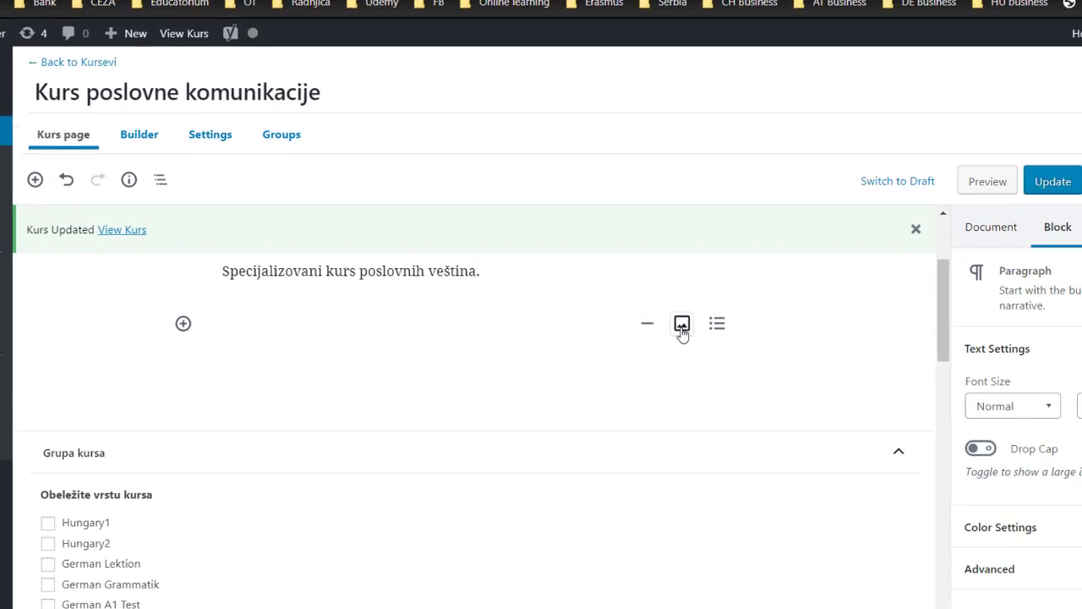
click(681, 324)
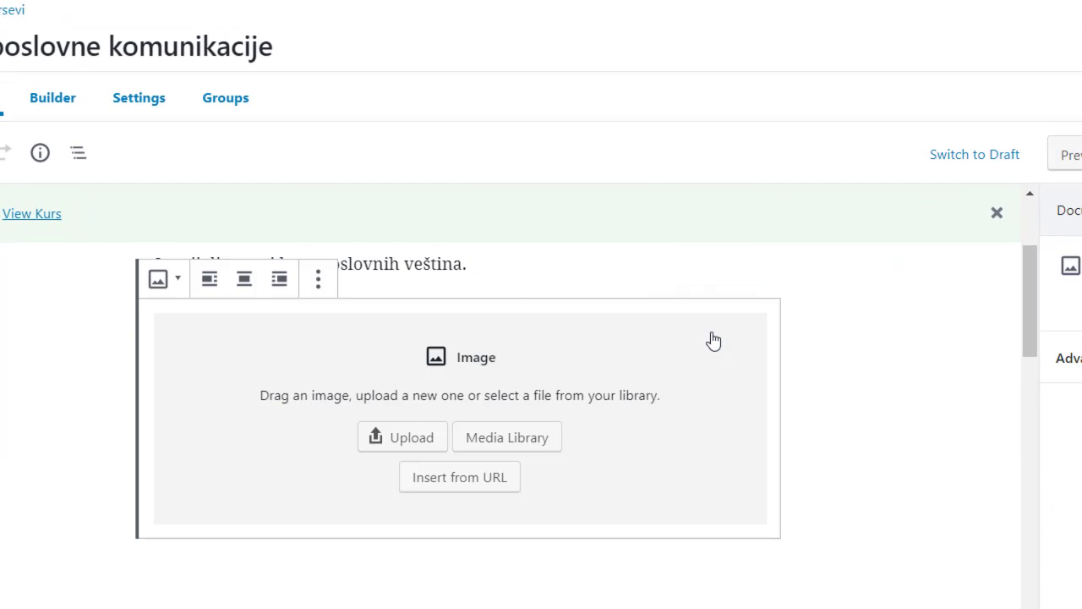
click(414, 441)
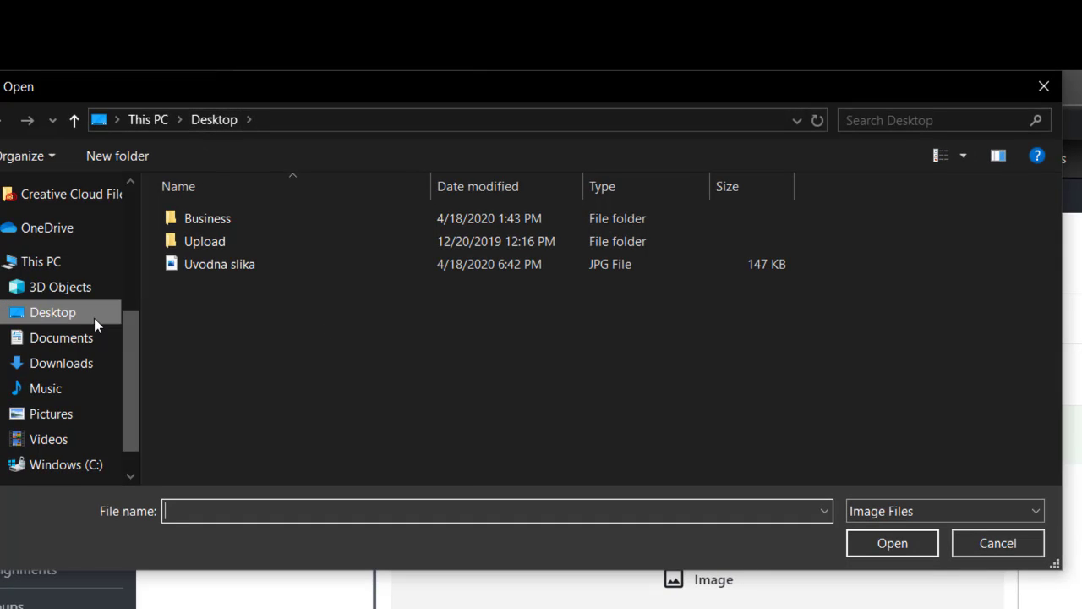
click(222, 264)
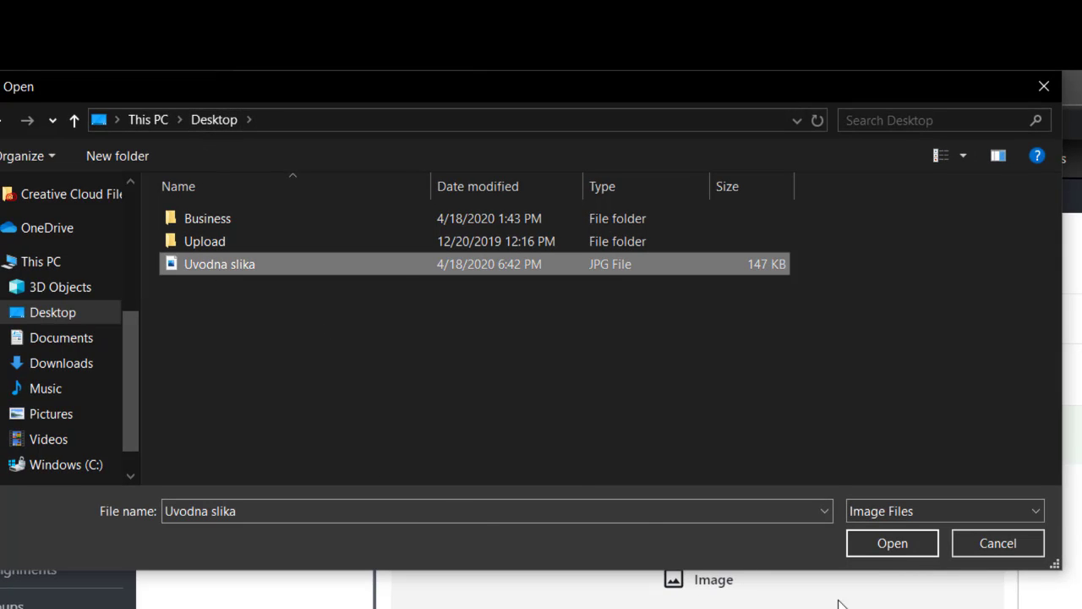
click(916, 547)
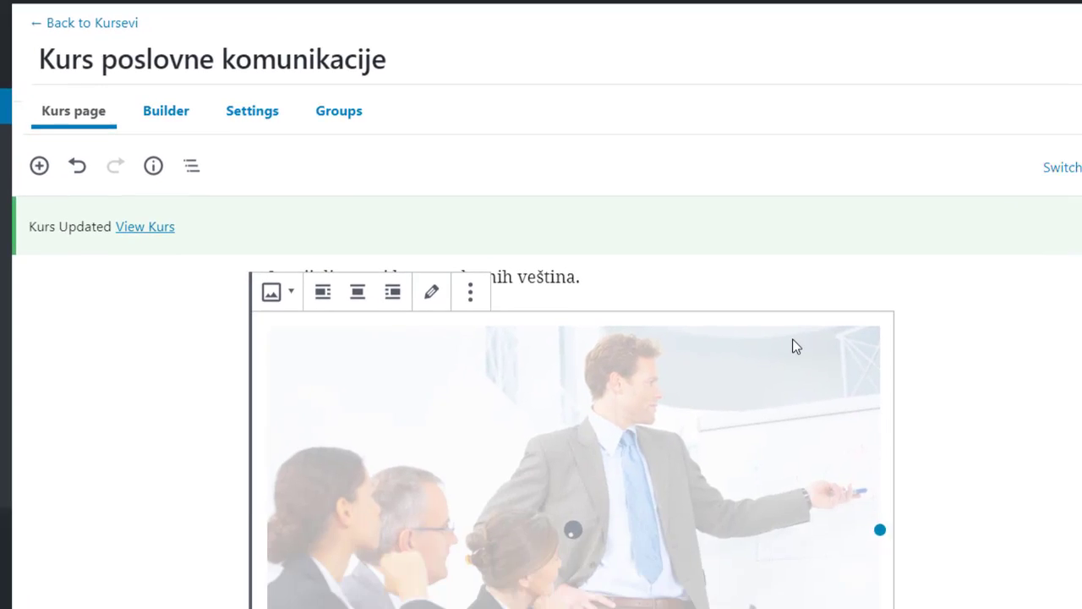
Center-align the image on the course page and update the course.
scroll(1006, 432, down, 3)
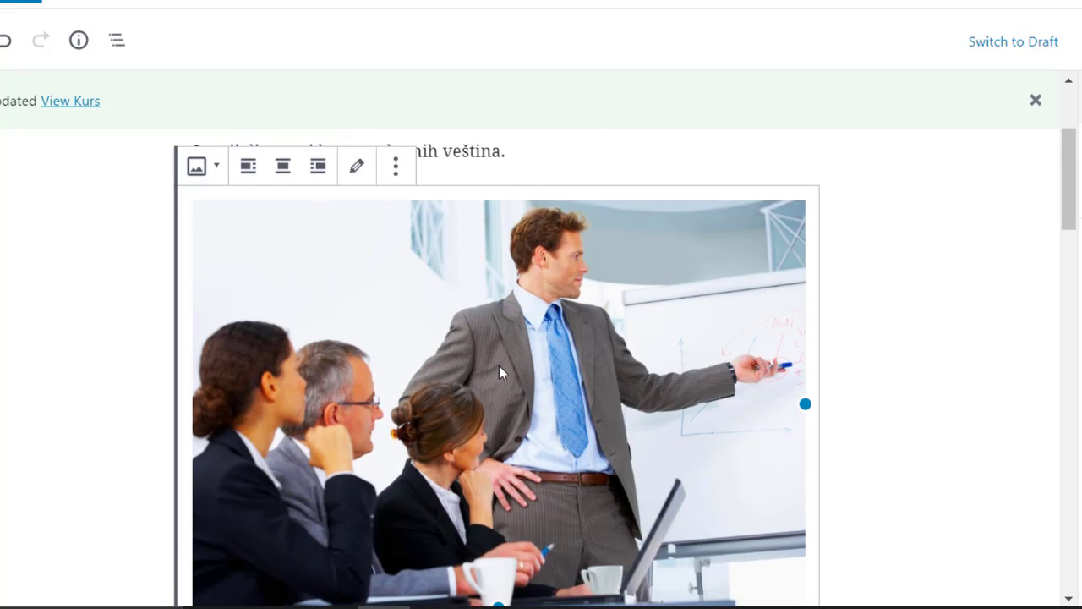
click(284, 166)
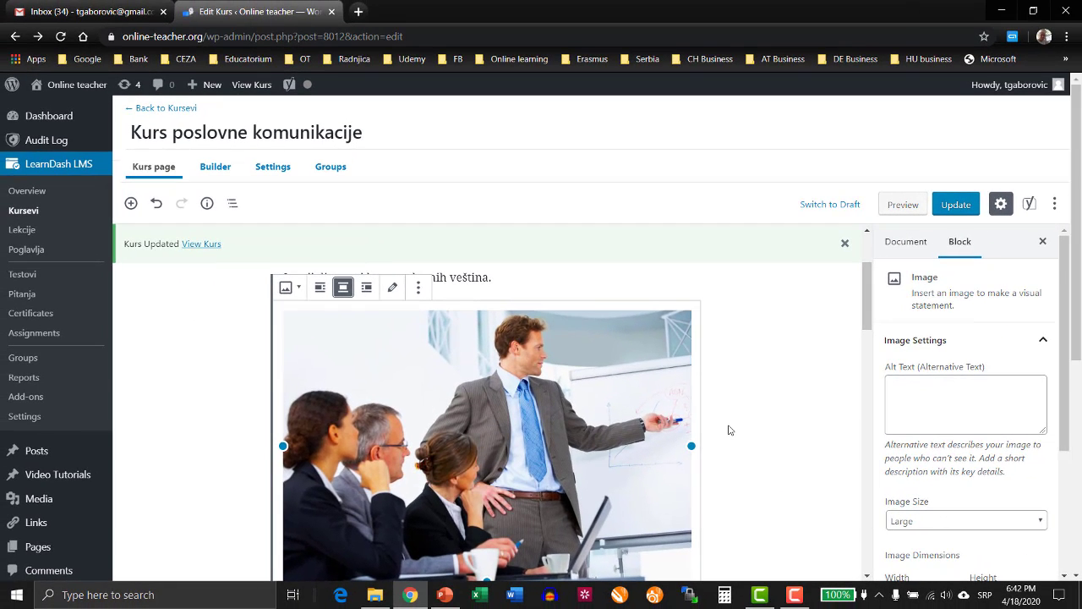
click(820, 396)
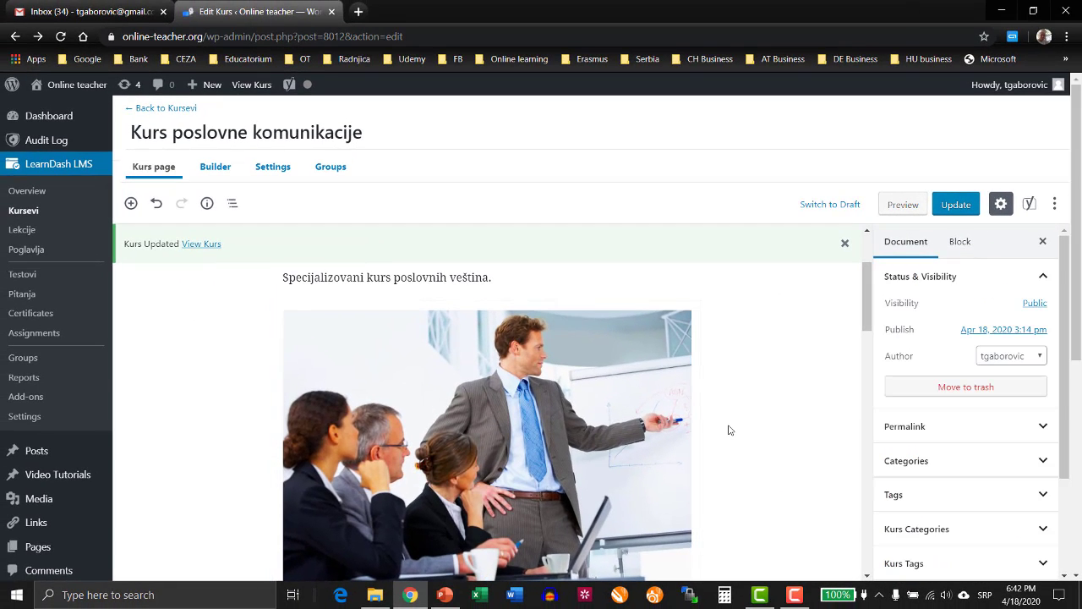
click(956, 206)
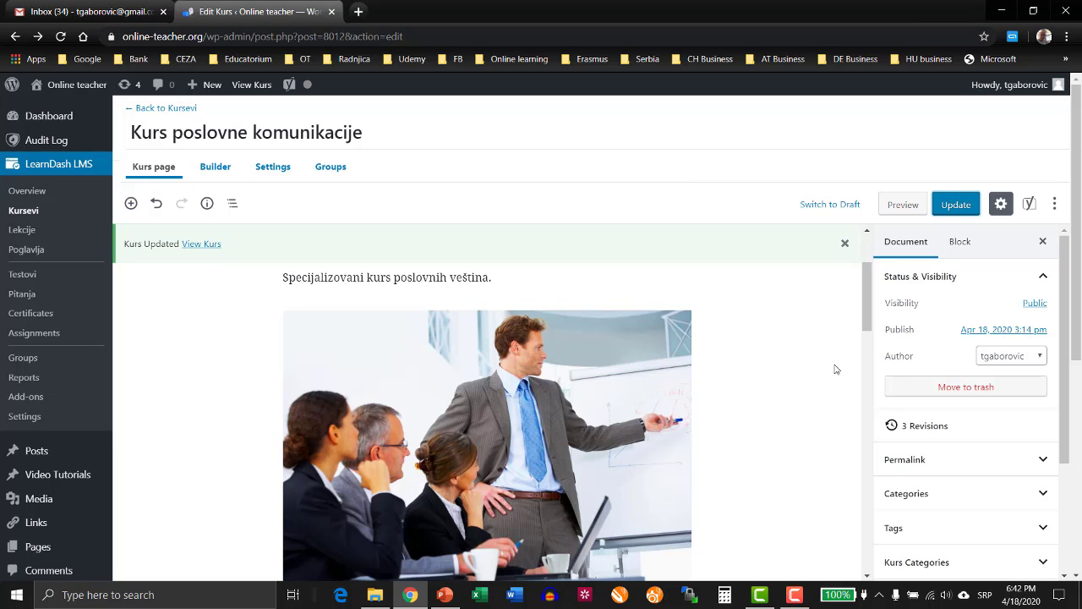
Preview the course in a new browser tab, check how the introductory image displays above the course content, and close the preview.
right_click(901, 211)
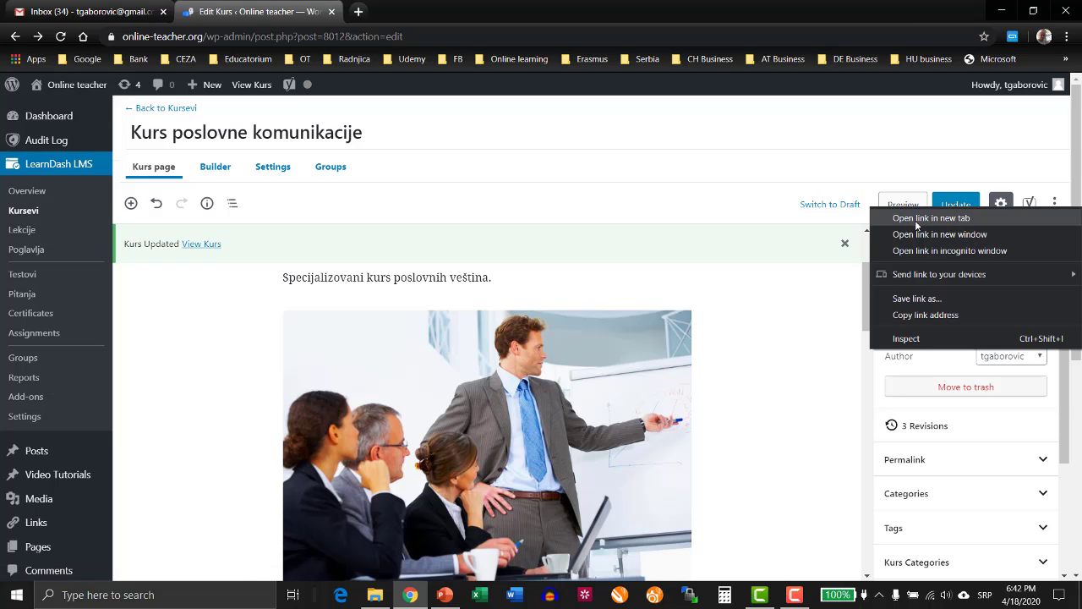
click(930, 218)
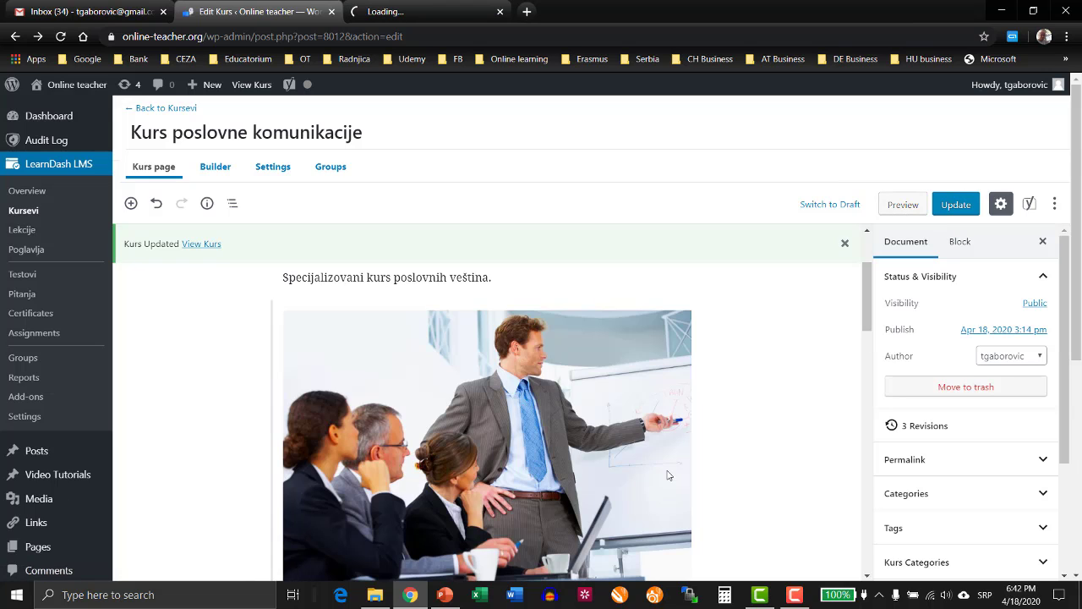
click(436, 13)
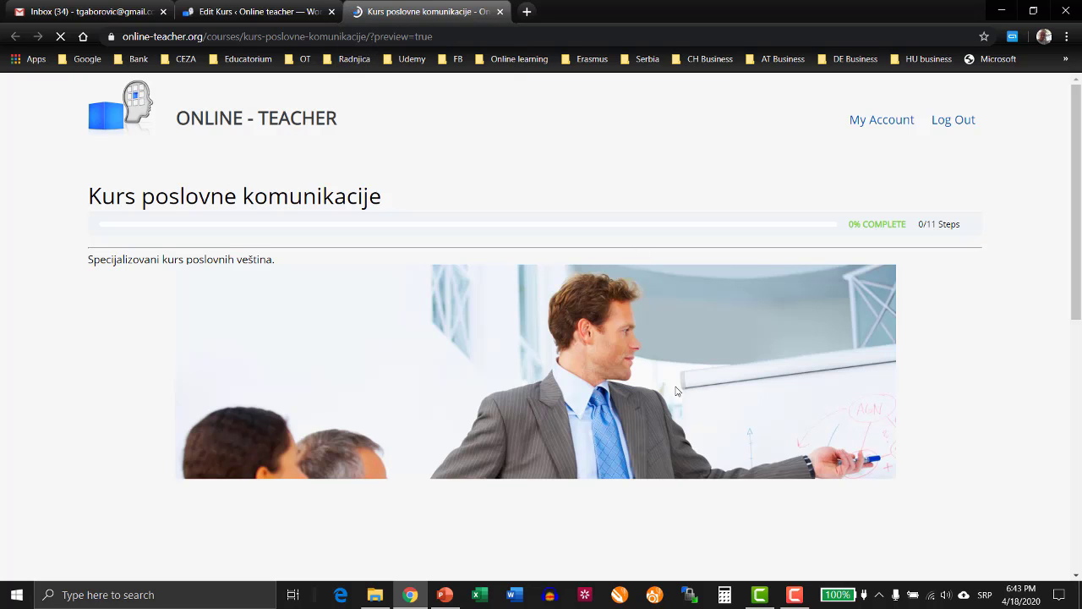
scroll(655, 399, down, 1)
scroll(657, 405, down, 2)
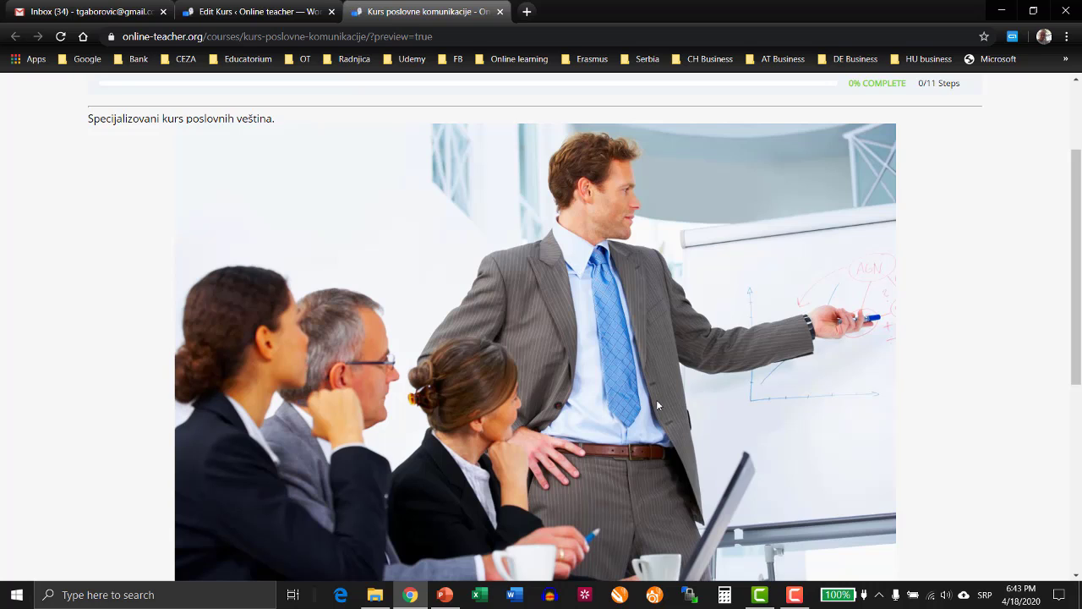
scroll(657, 405, down, 3)
scroll(657, 405, up, 4)
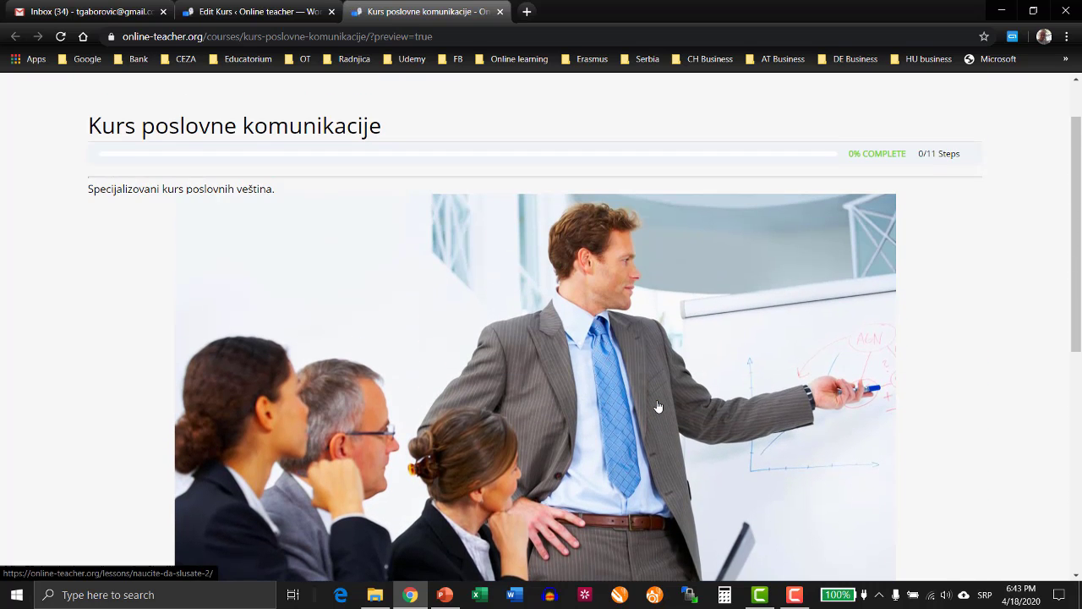
scroll(657, 405, down, 1)
scroll(658, 405, down, 1)
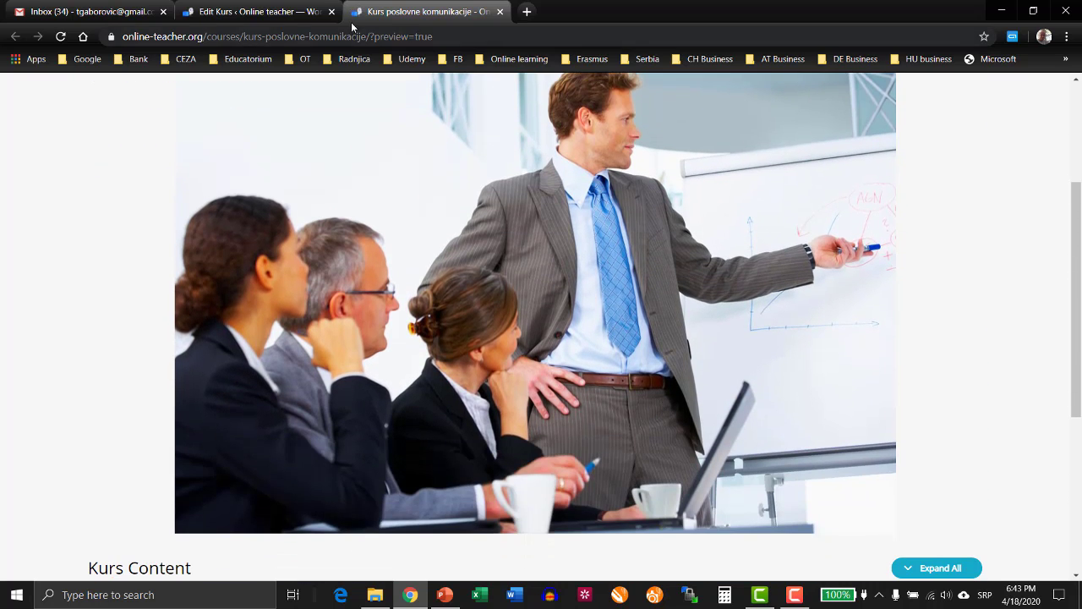
click(500, 12)
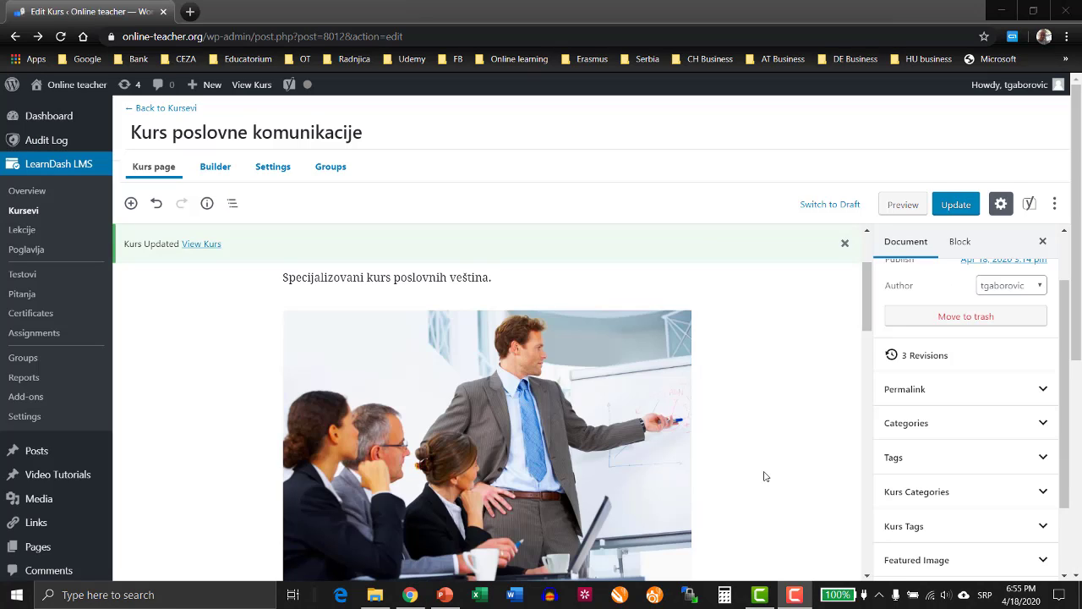
Open the course builder at the first lesson, "Naučite da slušate".
scroll(660, 414, down, 1)
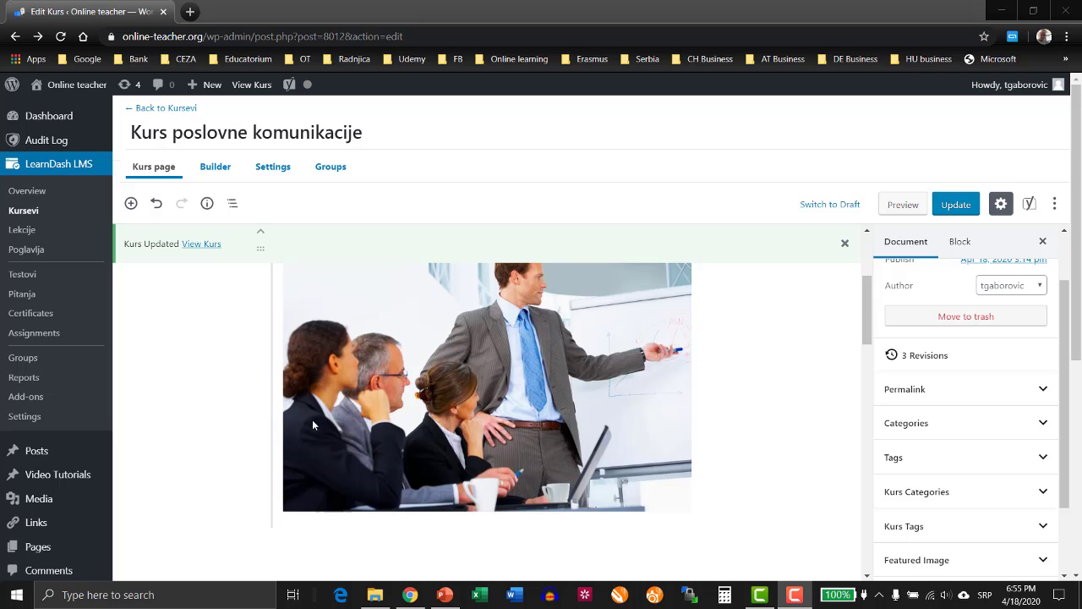
scroll(270, 393, up, 1)
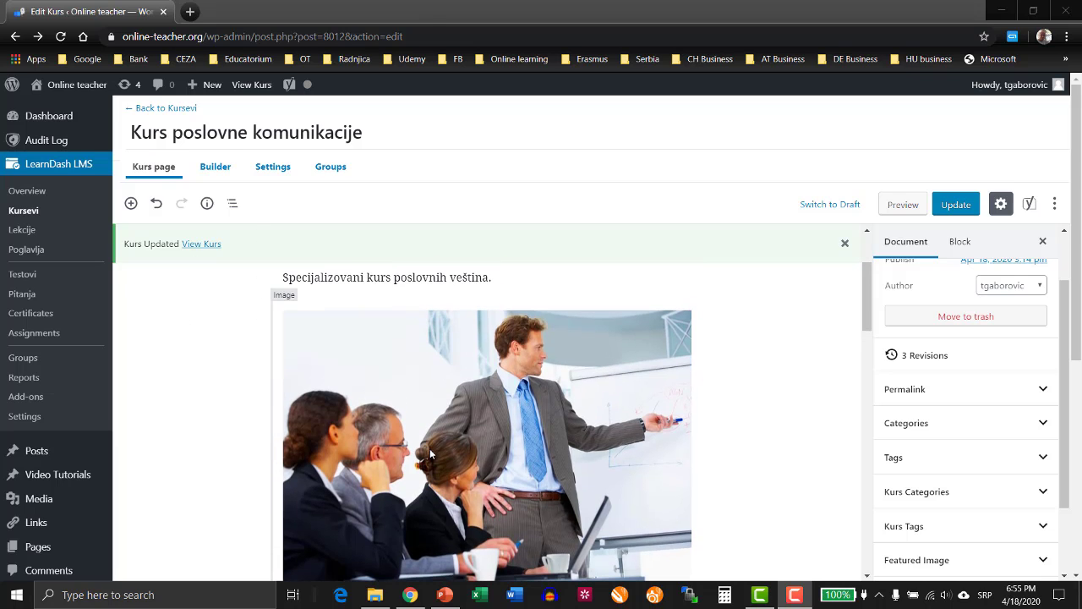
click(212, 174)
scroll(355, 474, up, 1)
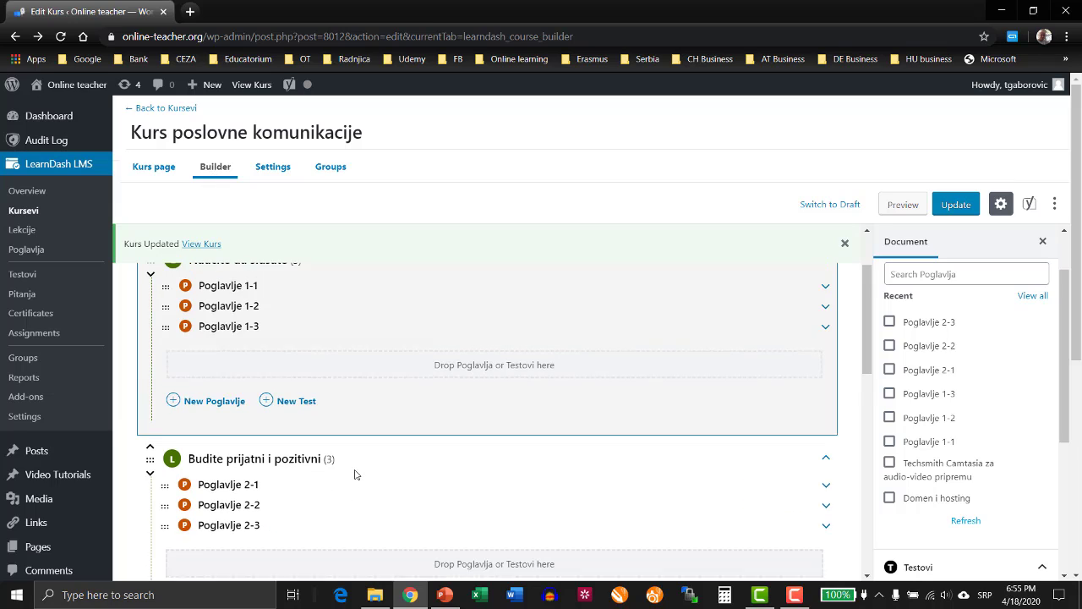
scroll(355, 474, up, 3)
Switch to File Explorer and go through the lesson and topic video files in the MP4 folder, from "Lekcija1" to "Lekcija2-poglavlje3".
click(373, 597)
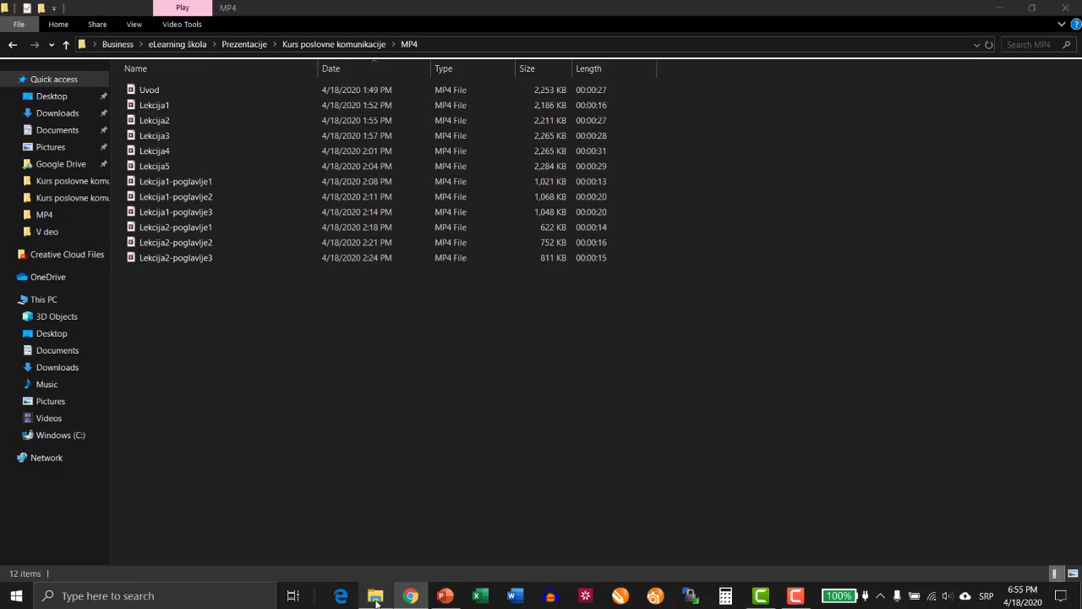
click(165, 107)
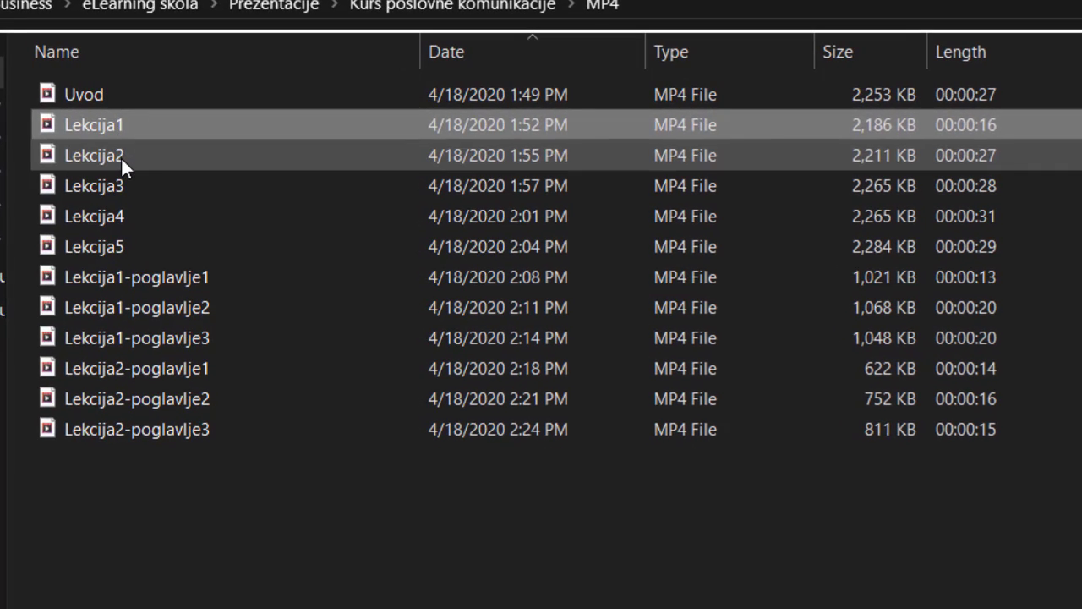
click(127, 152)
click(121, 178)
click(109, 213)
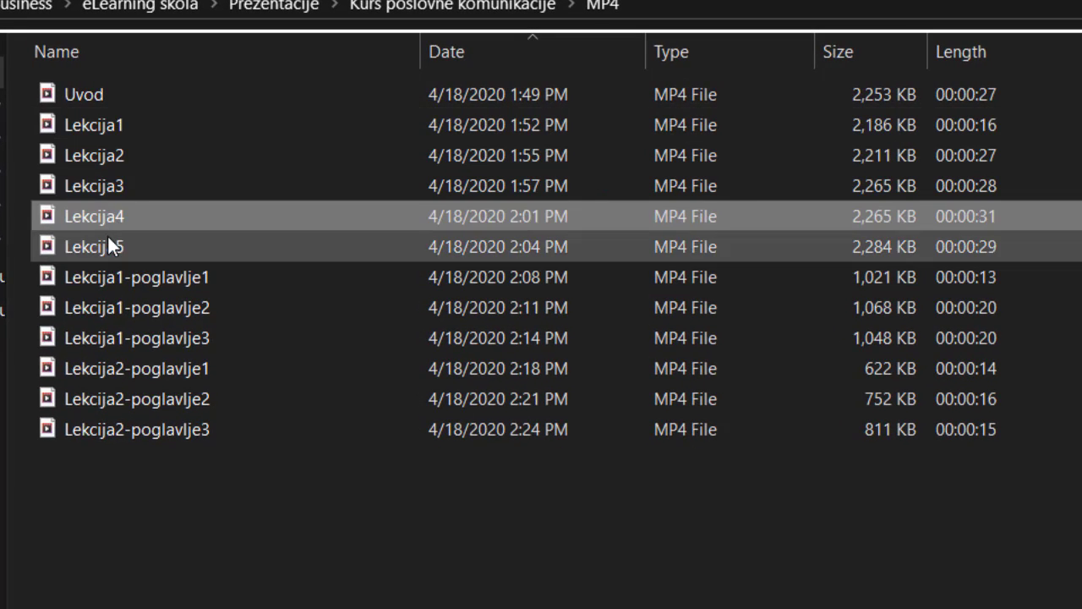
click(108, 243)
click(193, 279)
click(194, 309)
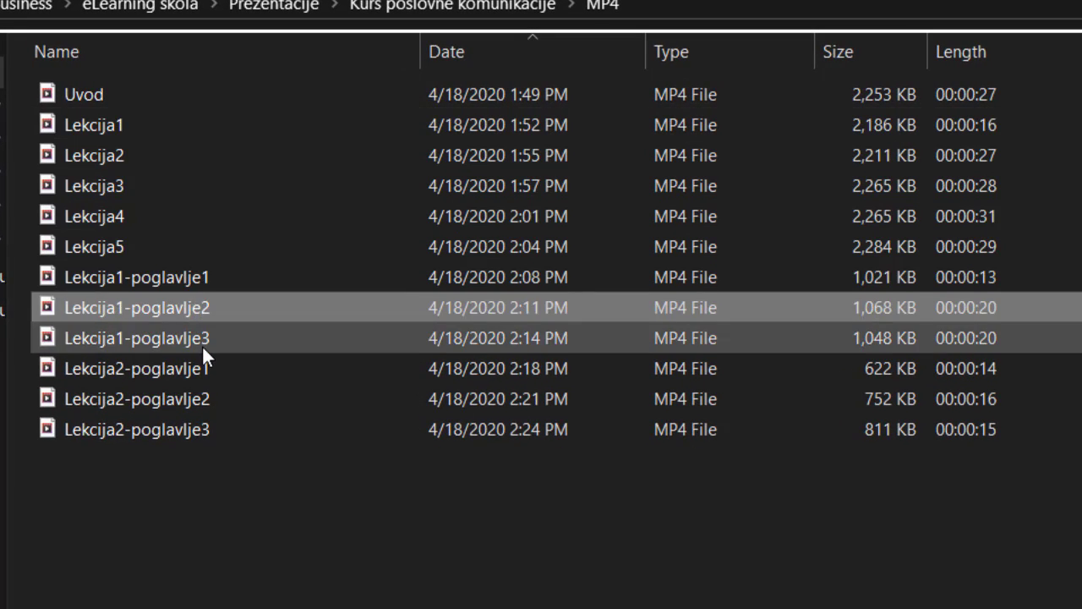
click(202, 345)
click(199, 368)
click(200, 401)
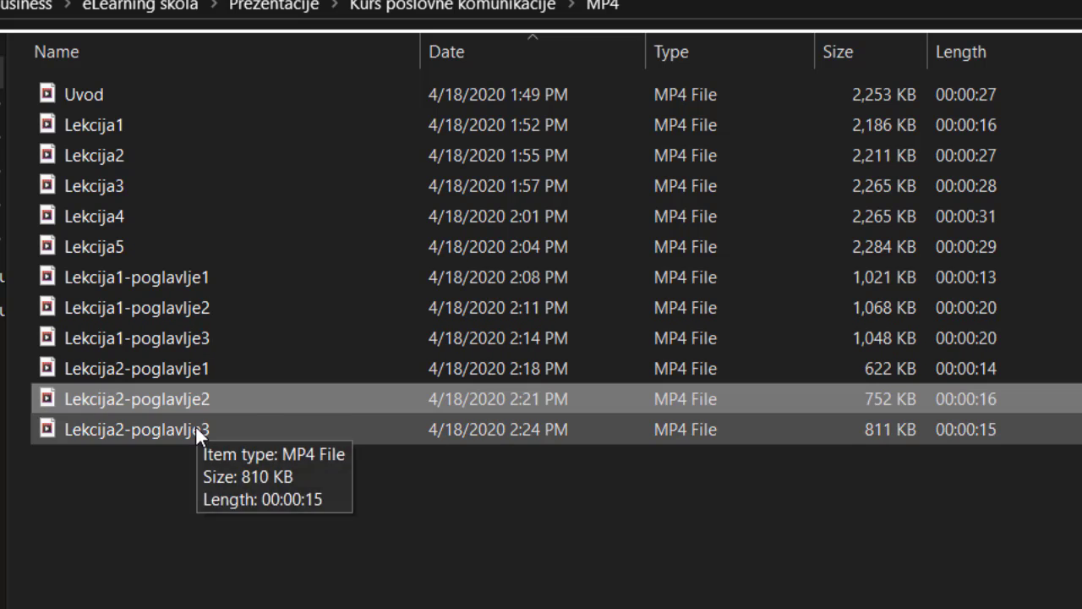
click(203, 429)
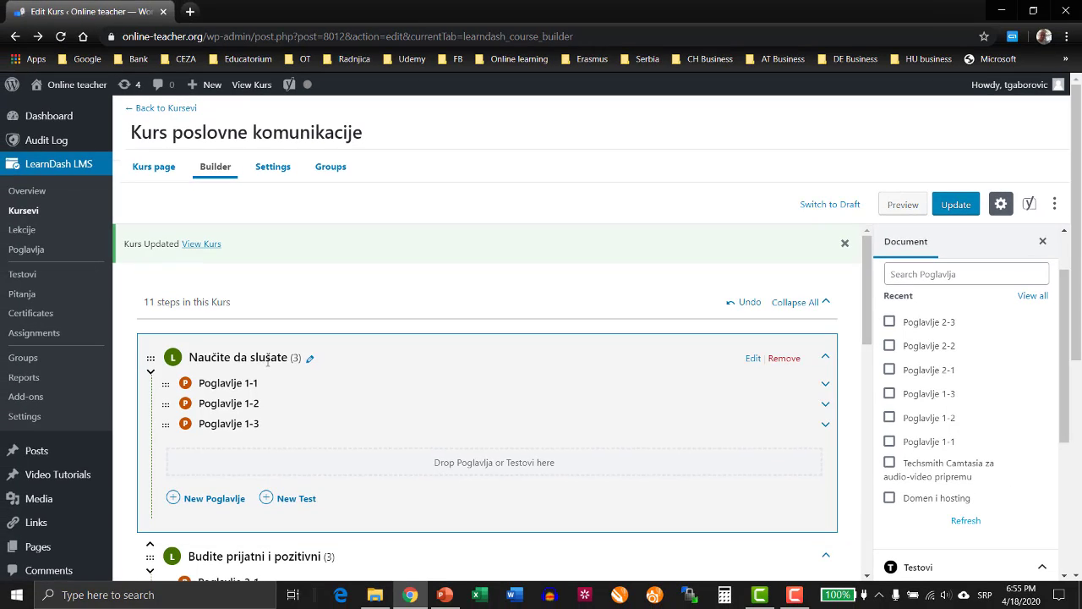
Back in Chrome, open the lesson "Naučite da slušate" for editing in a new tab.
right_click(758, 369)
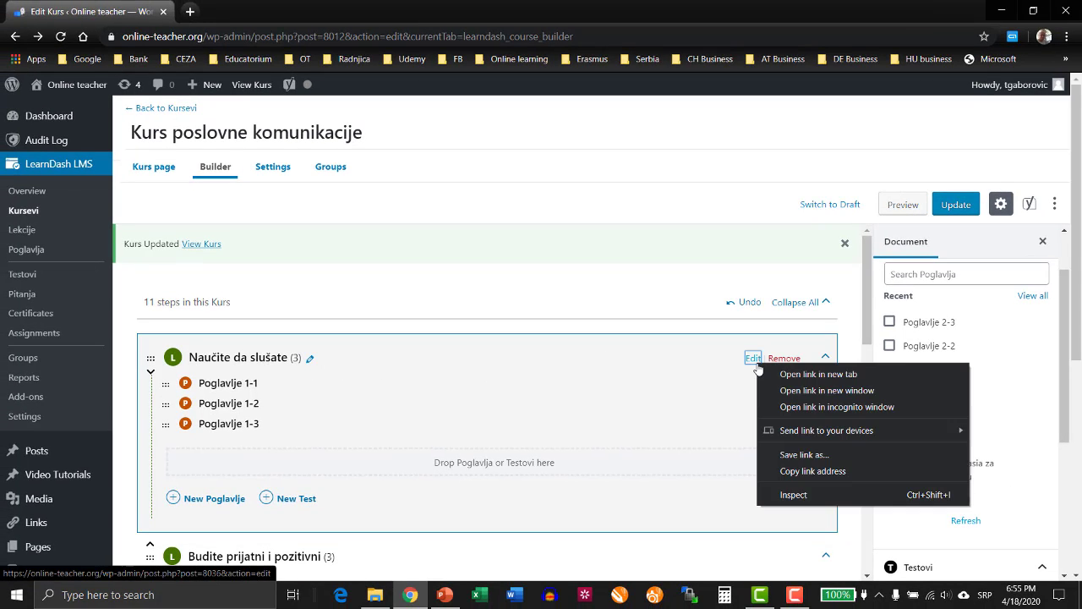
click(791, 377)
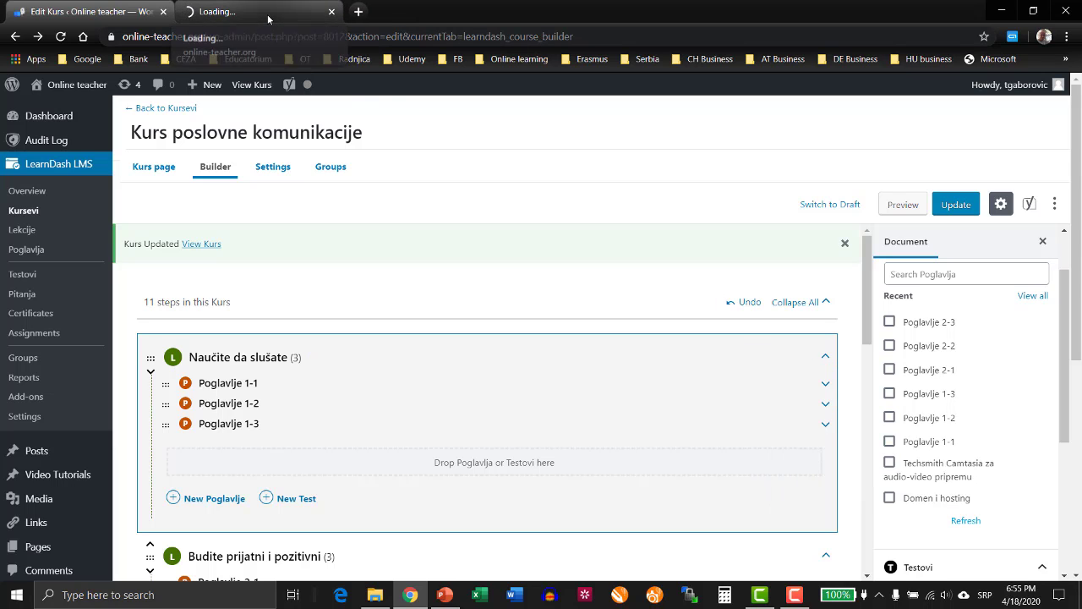
click(267, 14)
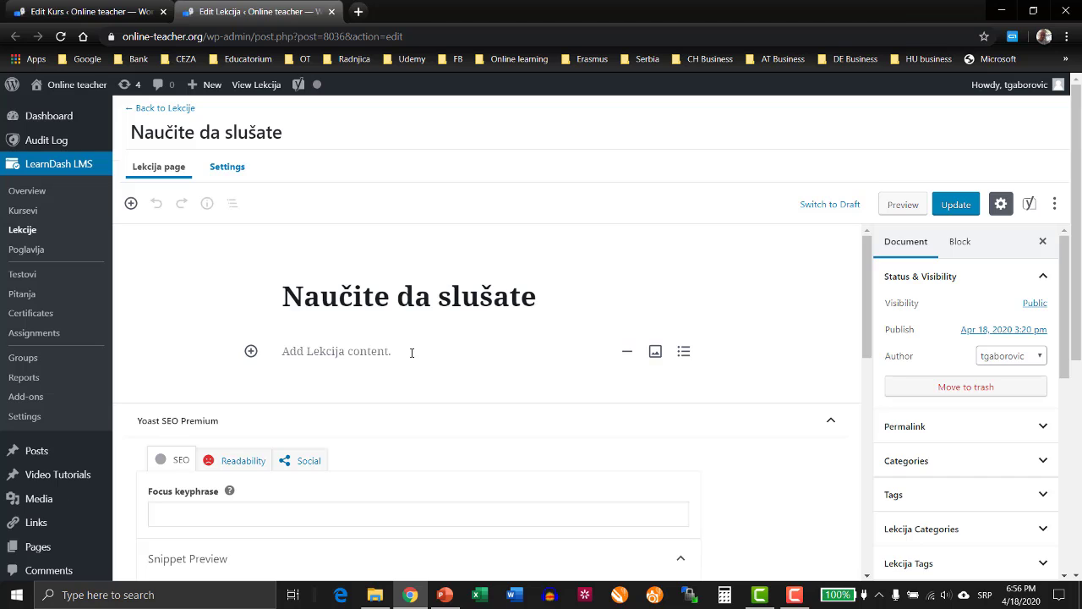
Insert a separator below the lesson title and add a video block beneath it.
click(627, 352)
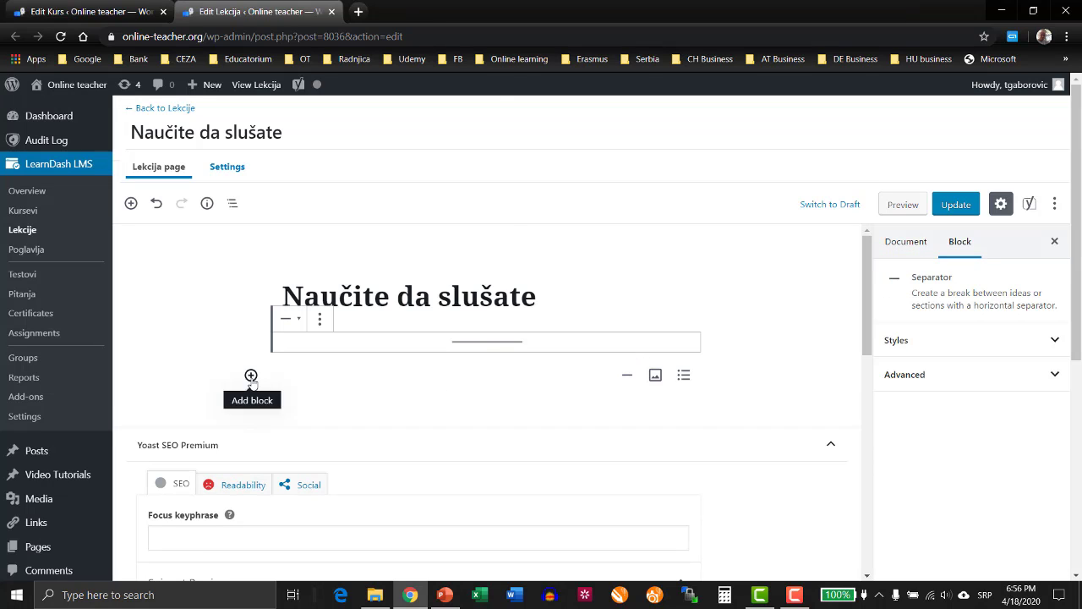
click(251, 375)
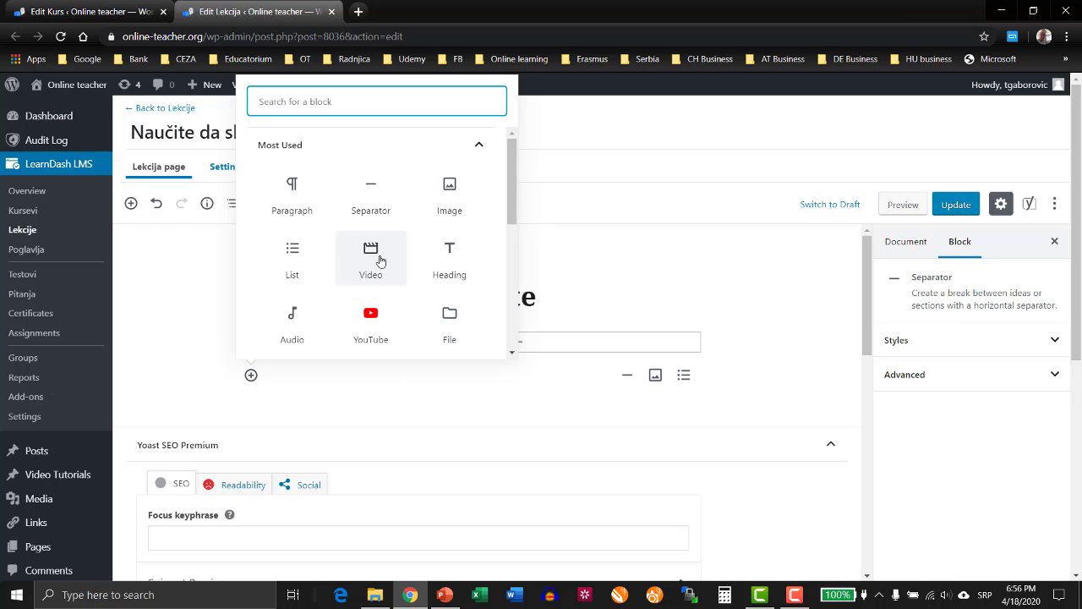
click(372, 259)
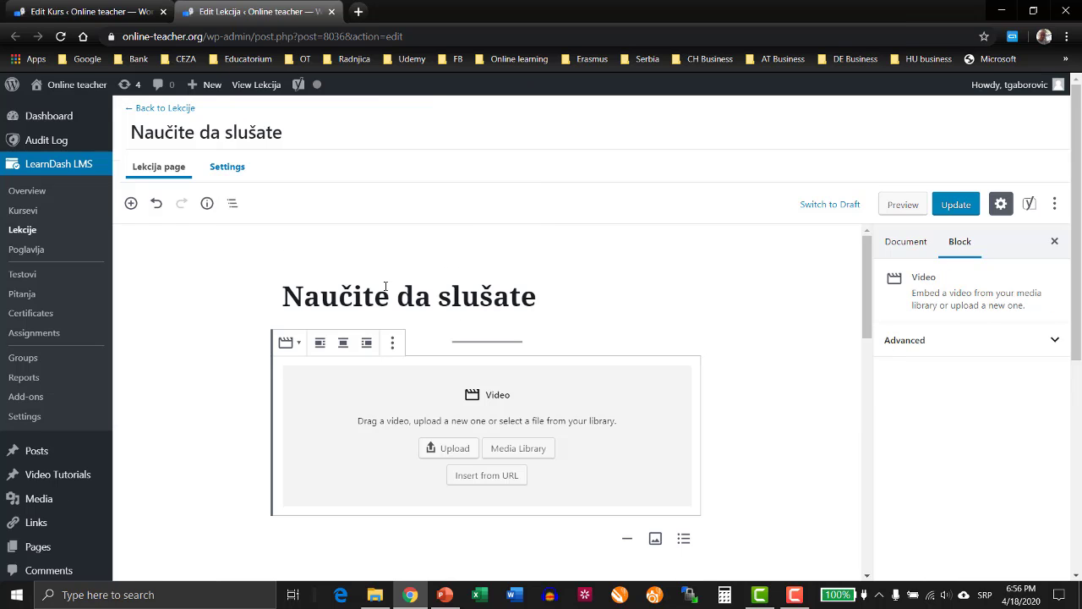
Upload "Lekcija1" from the MP4 folder into the video block and center-align the video.
click(455, 449)
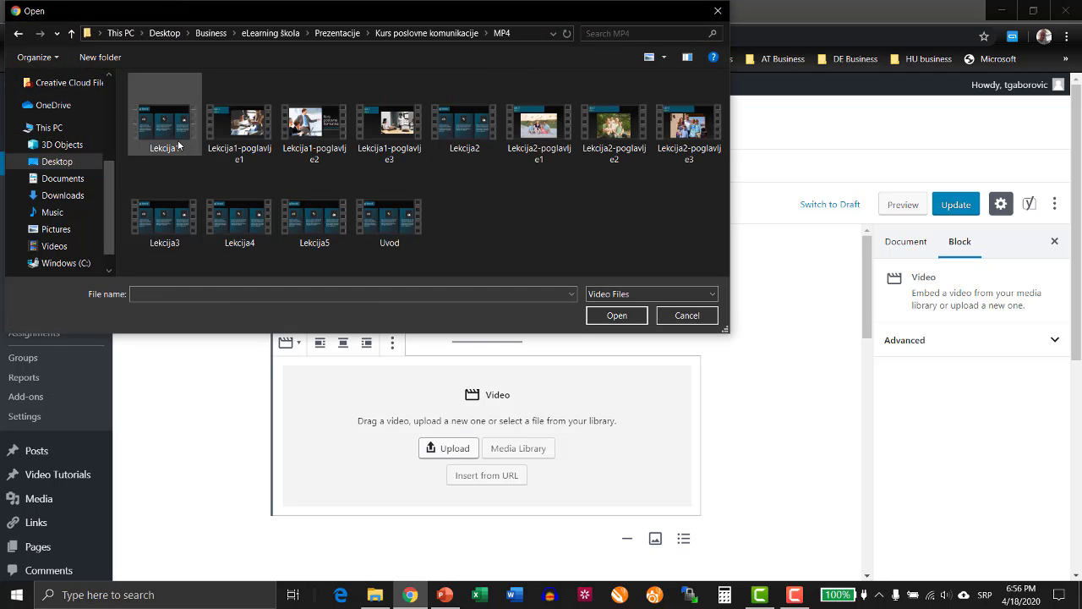
click(178, 146)
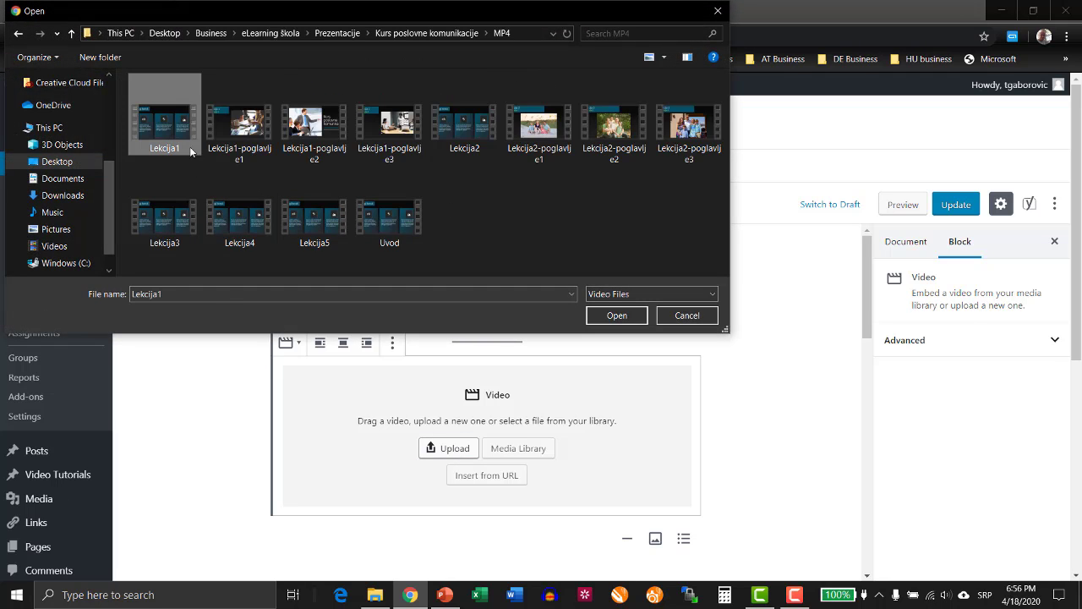
click(616, 316)
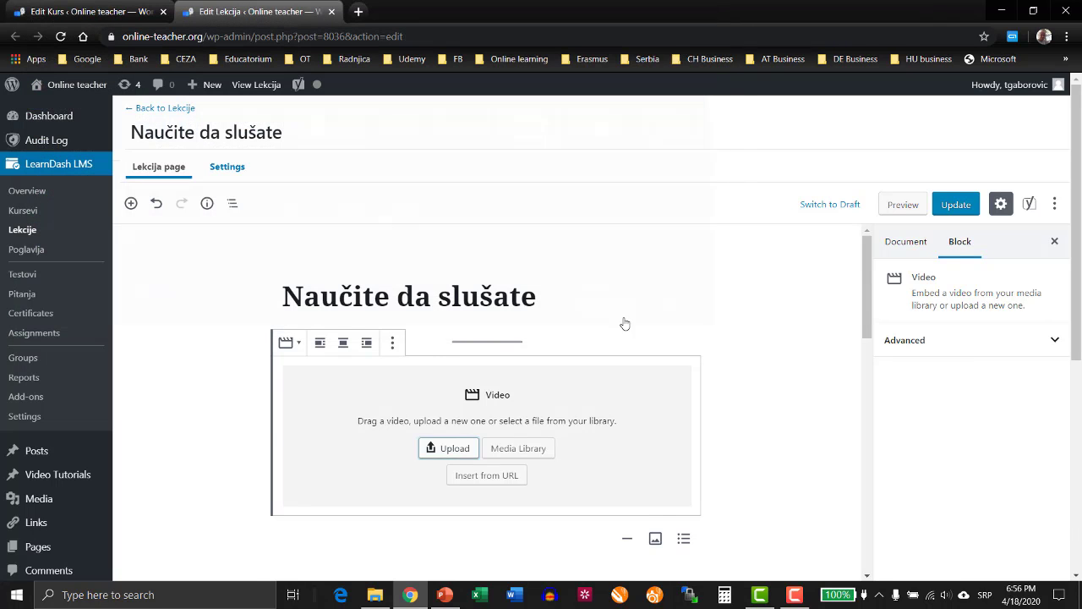
scroll(846, 362, down, 1)
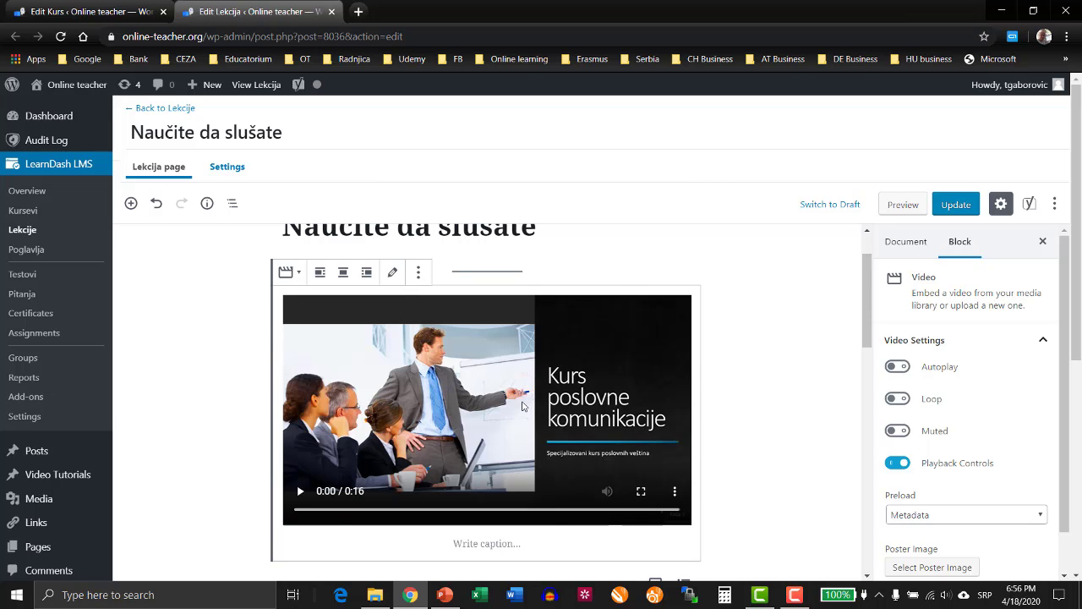
click(342, 271)
Caption the video "Lekcija 1 - uvodni video klip" and update the lesson.
click(524, 543)
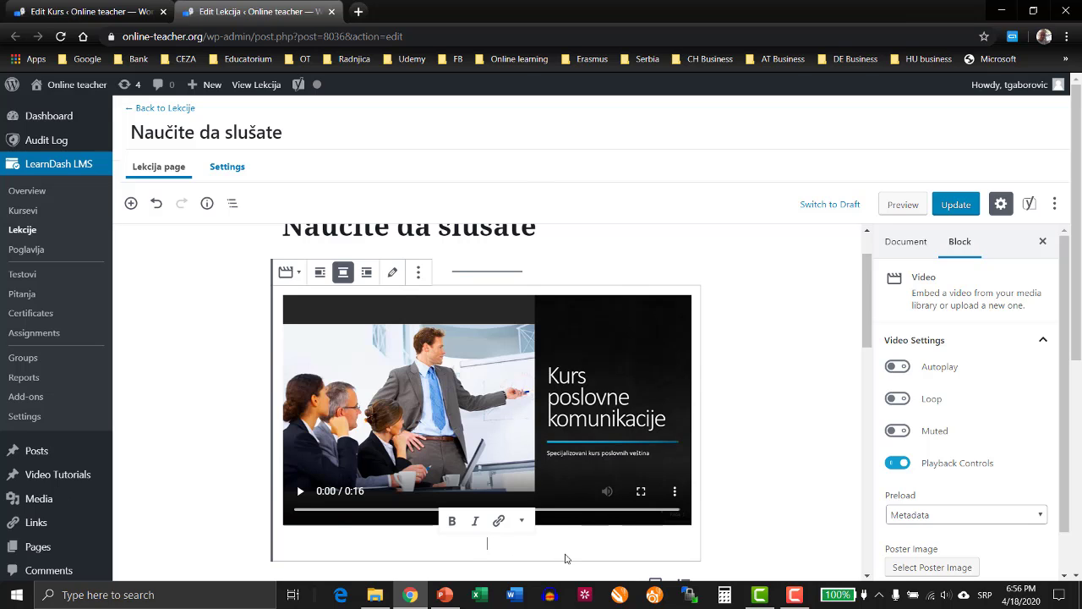
text(Lekcija)
text(1)
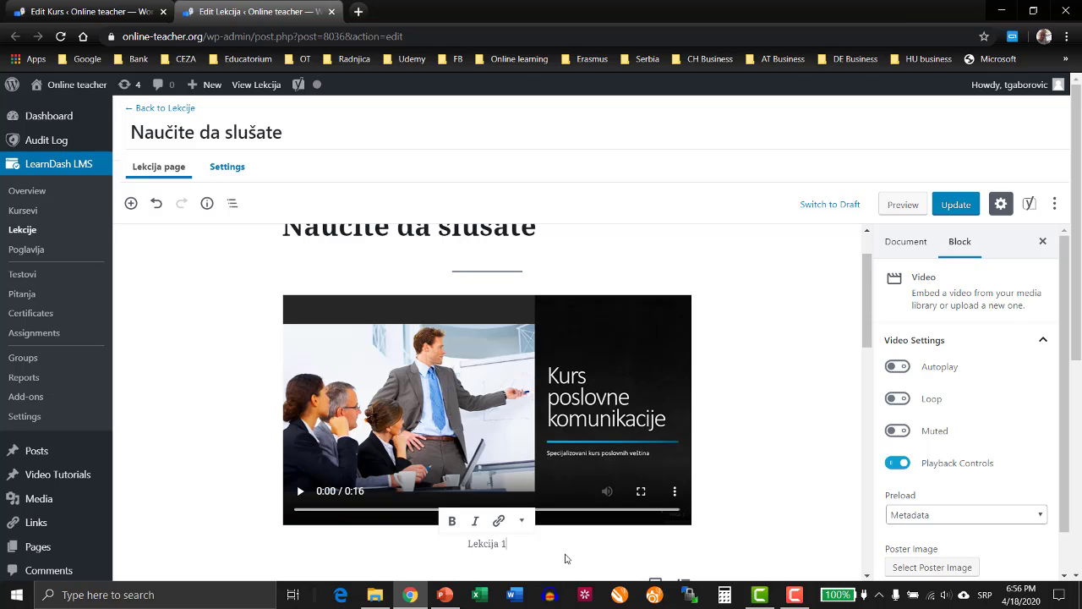
text( - uvodni video klip)
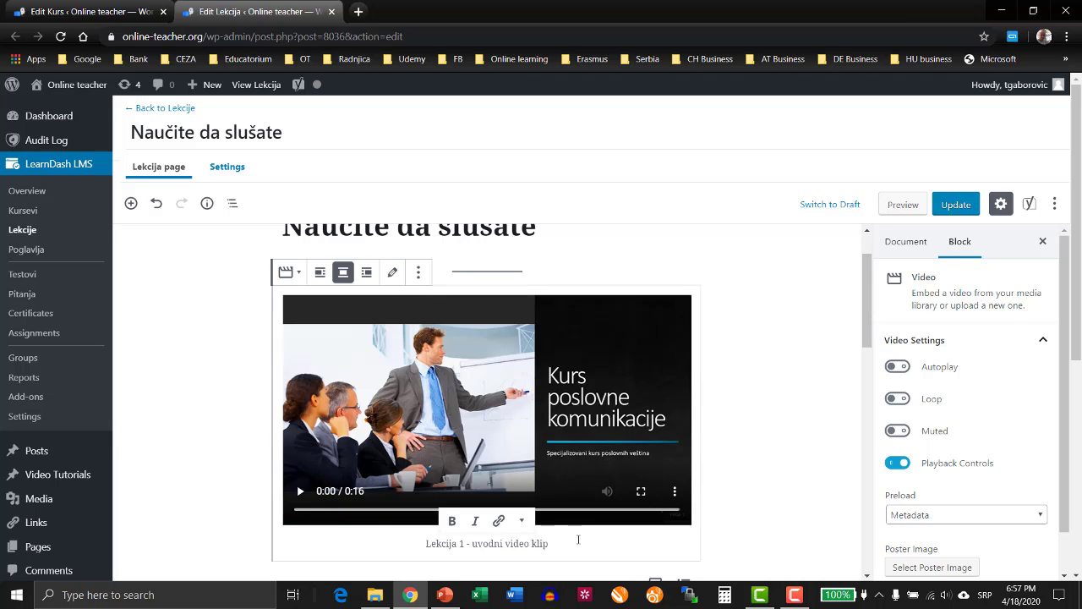
click(775, 538)
click(566, 430)
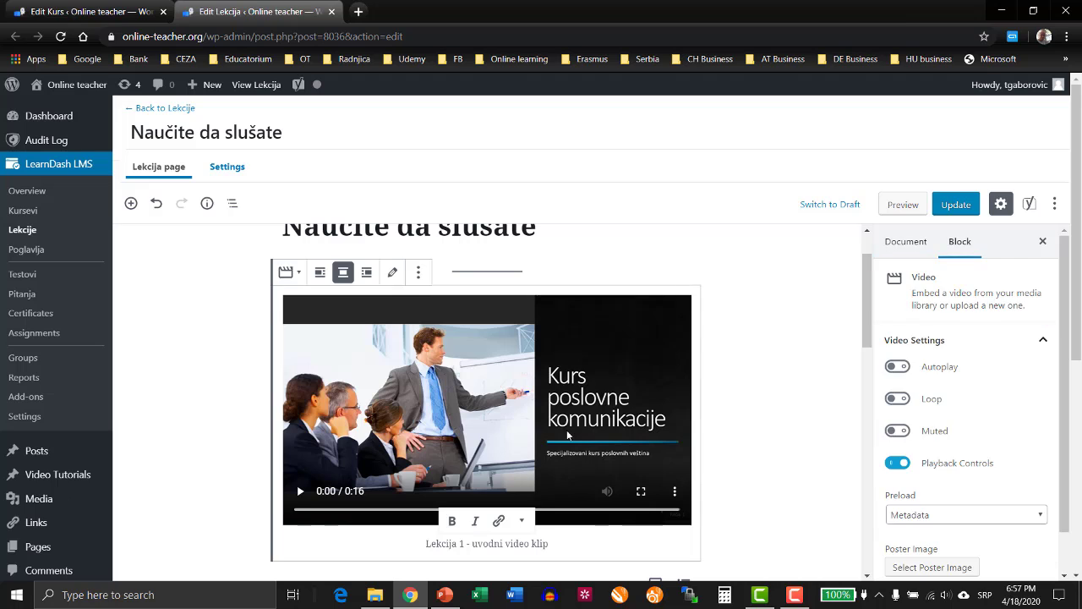
click(957, 207)
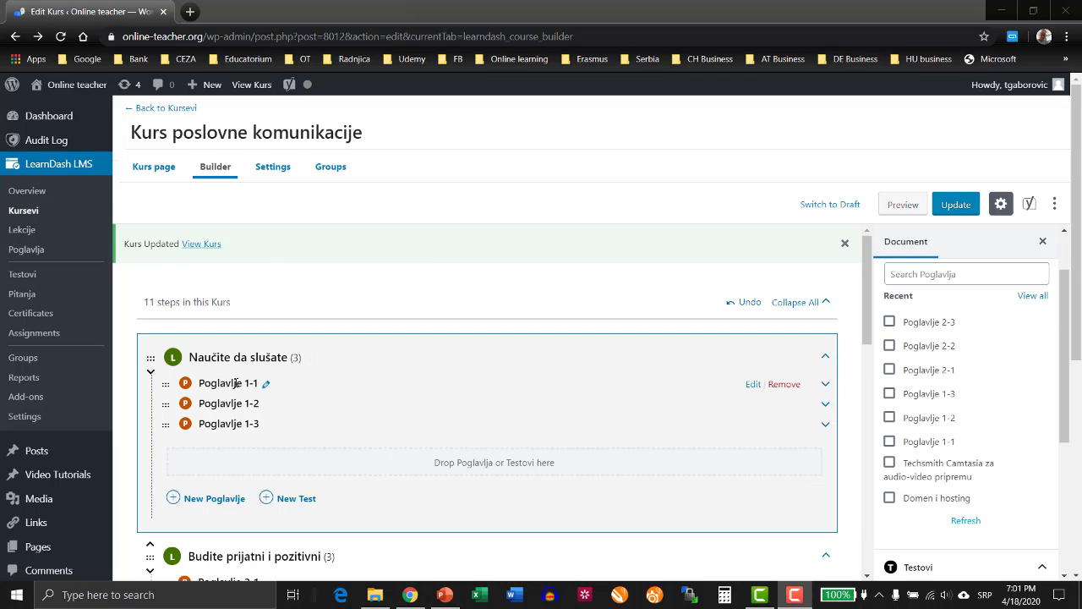
Open the topic "Poglavlje 1-1" of the lesson "Naučite da slušate" for editing in a new tab.
right_click(759, 387)
click(786, 396)
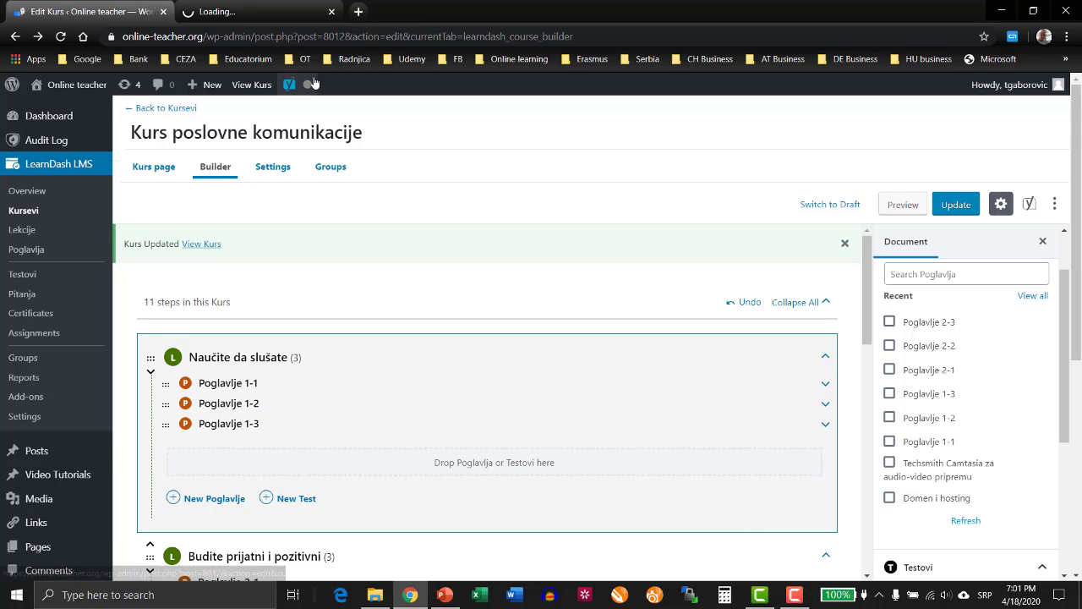
mouse_move(312, 82)
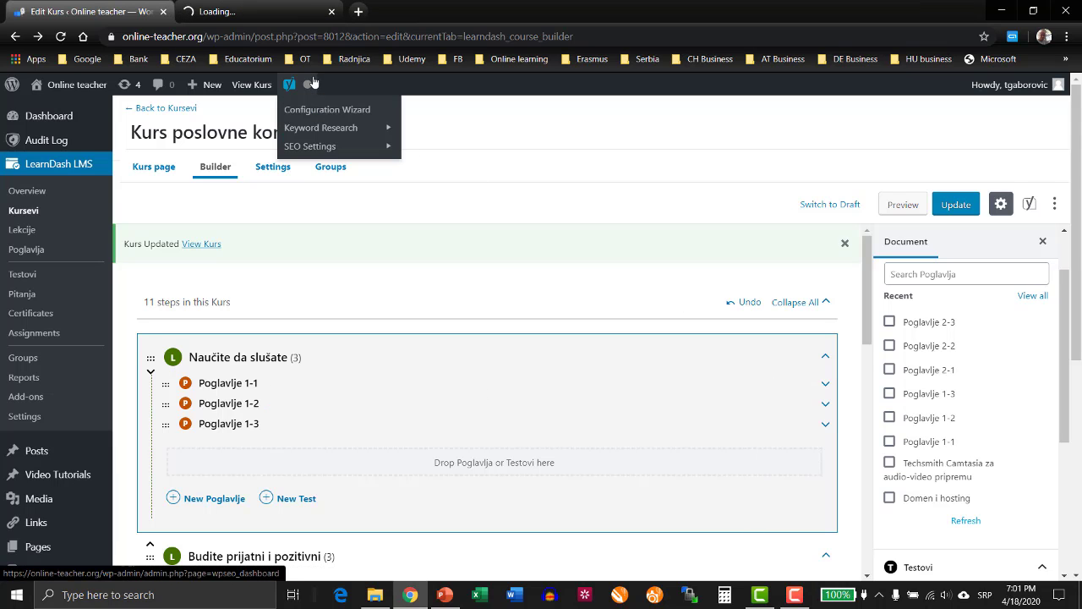
click(243, 14)
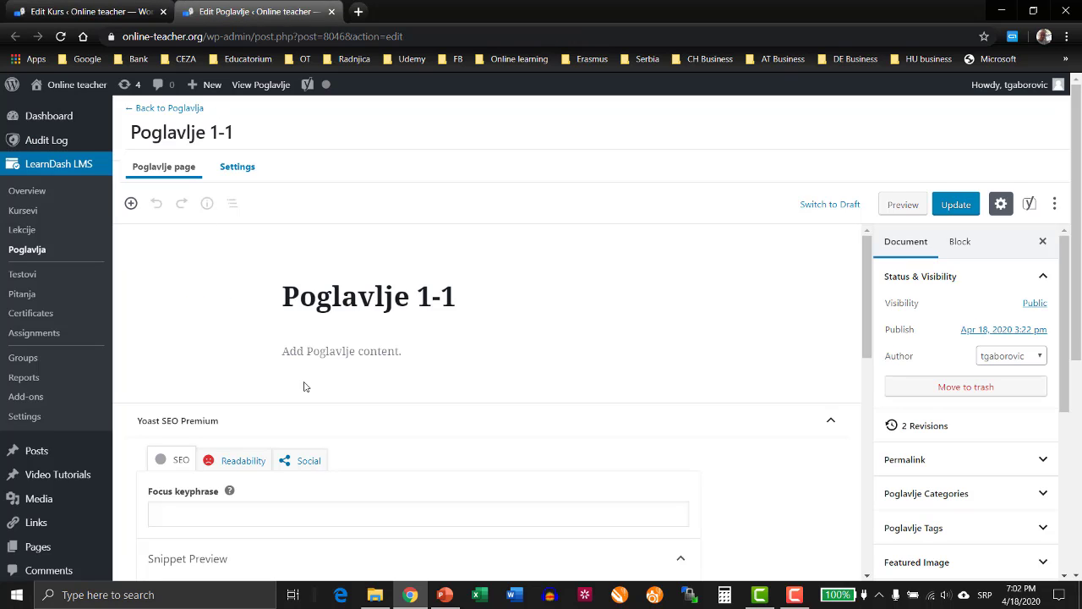
Insert a separator below the topic title and add a video block beneath it.
mouse_move(400, 353)
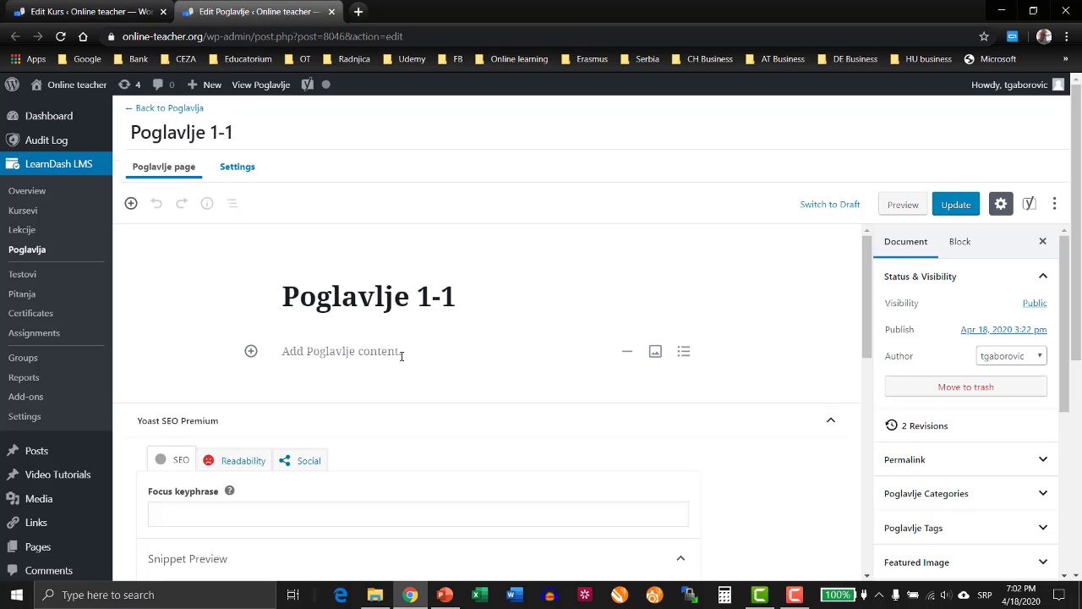
click(626, 351)
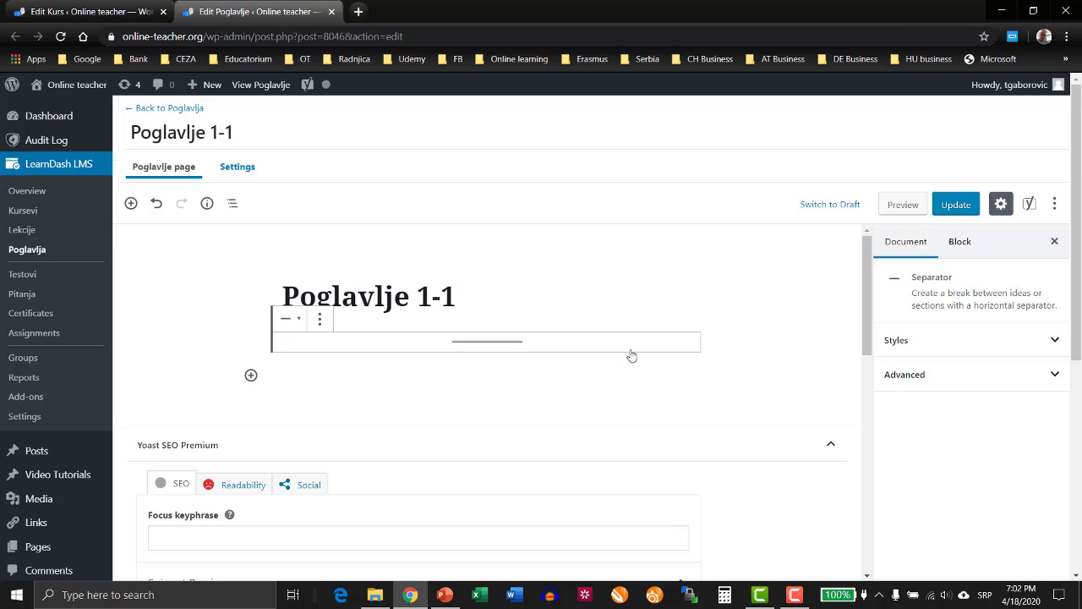
click(250, 374)
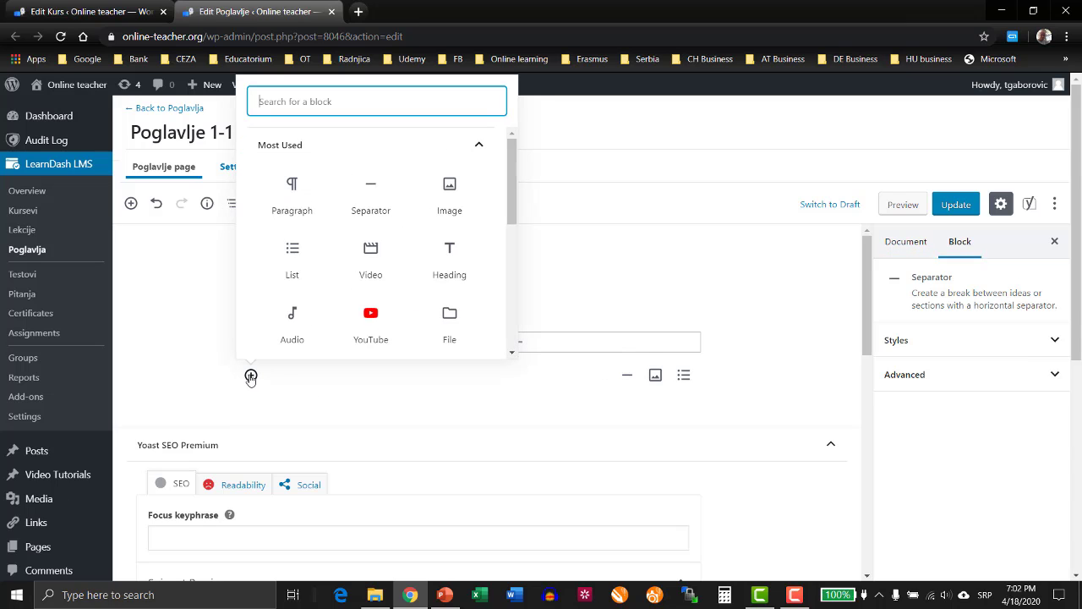
click(371, 250)
Upload "Lekcija1-poglavlje1" from the MP4 folder into the video block and center-align the video.
click(449, 448)
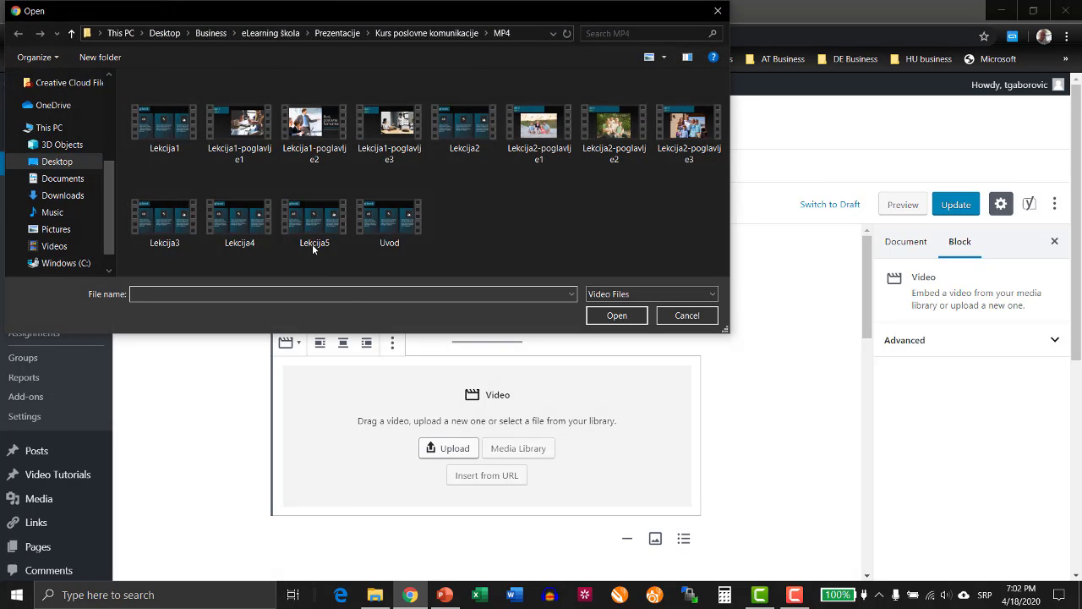
click(254, 150)
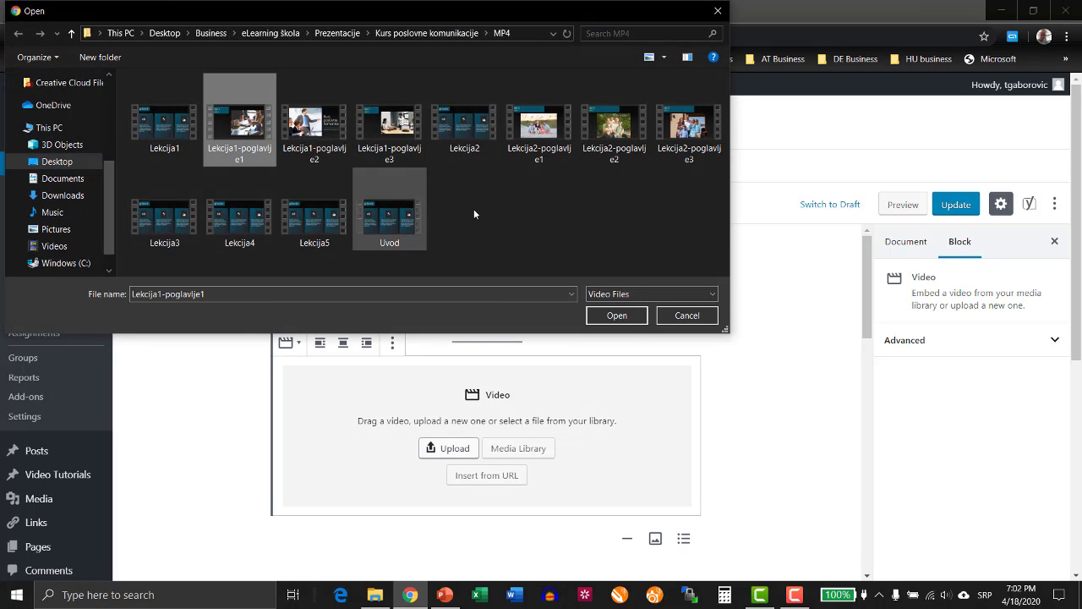
click(616, 315)
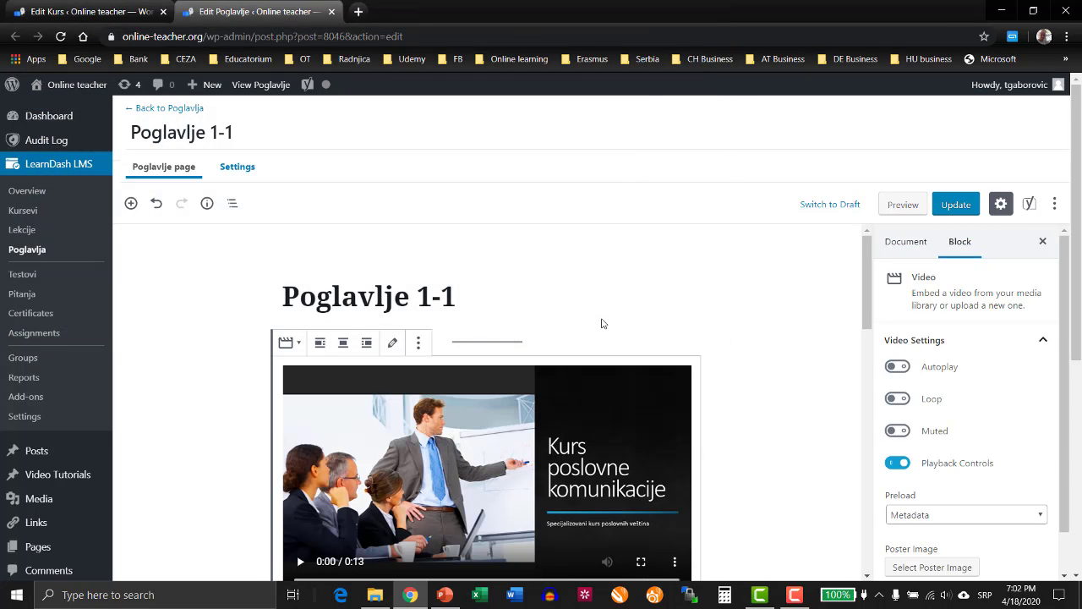
click(343, 344)
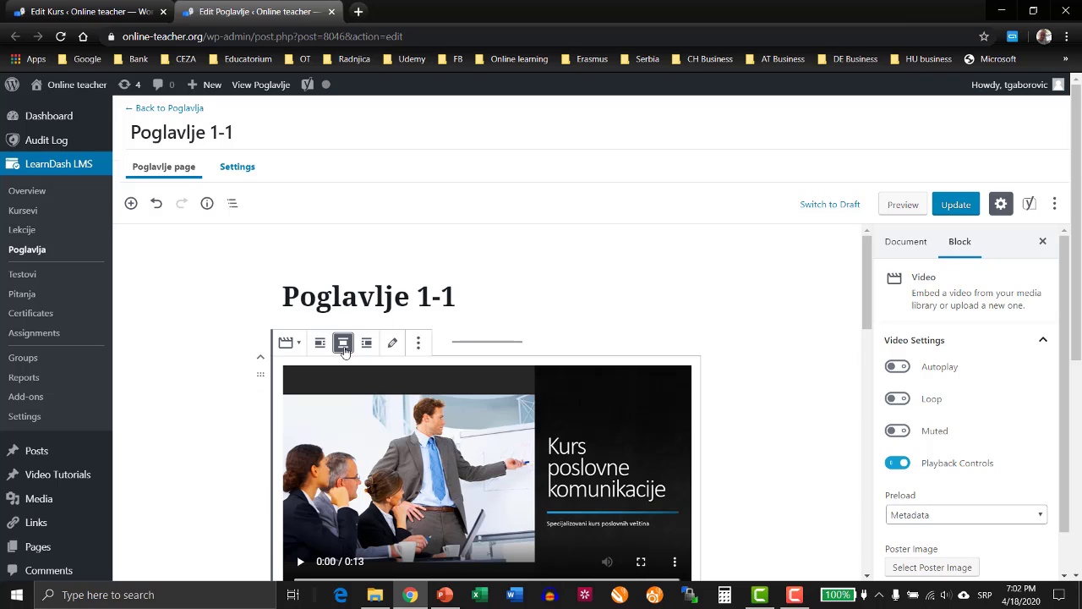
Caption the video "Lekcija 1 - poglavlje 1 video klip", update the topic and close its tab.
scroll(536, 432, down, 2)
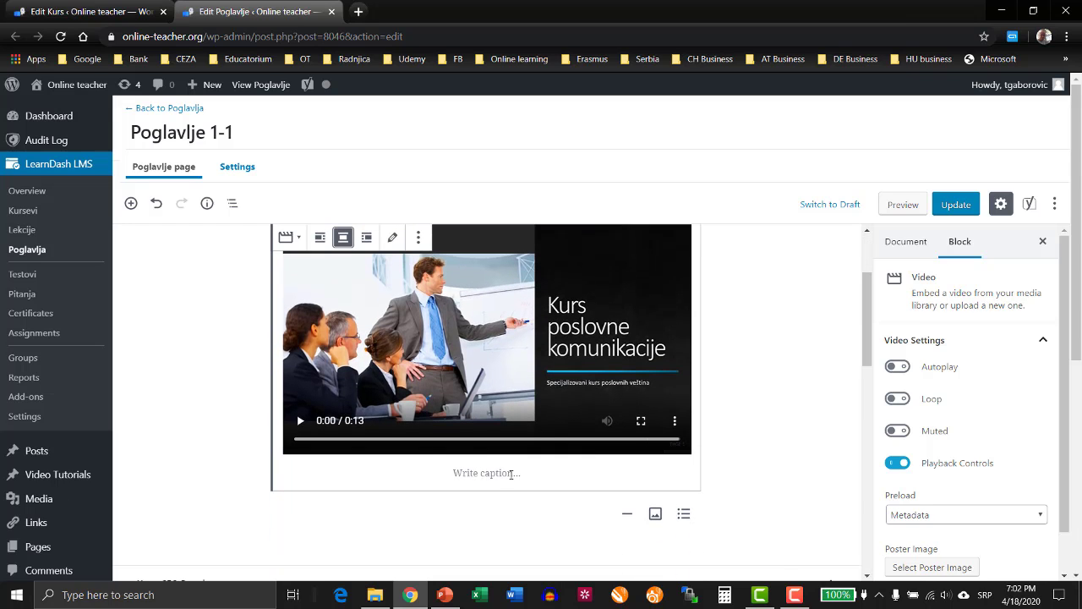
click(511, 473)
text(Lekcija 1)
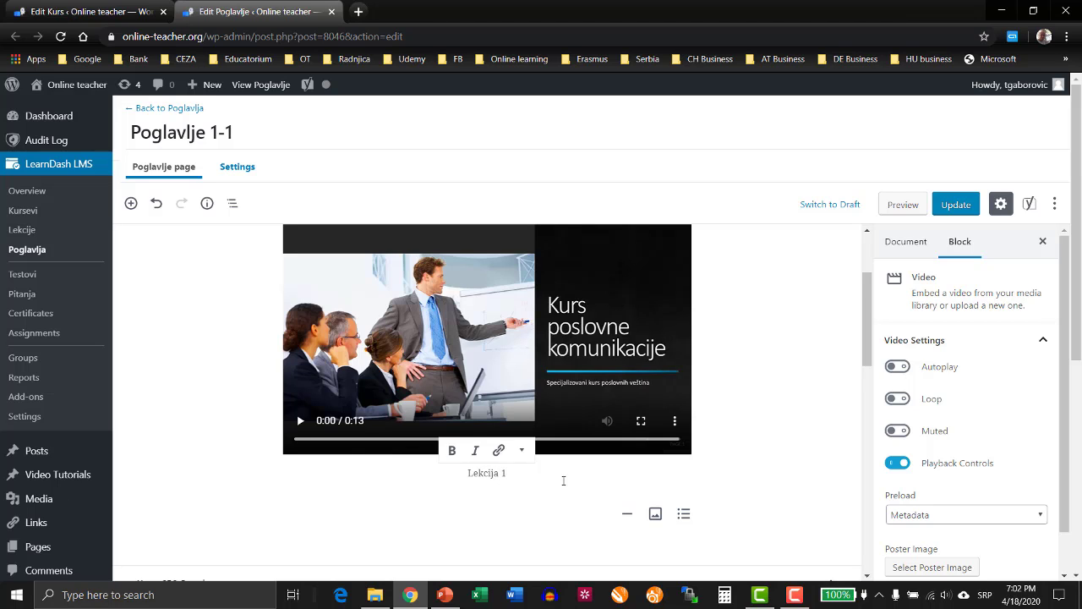
text( - poglavlje 1 video klip)
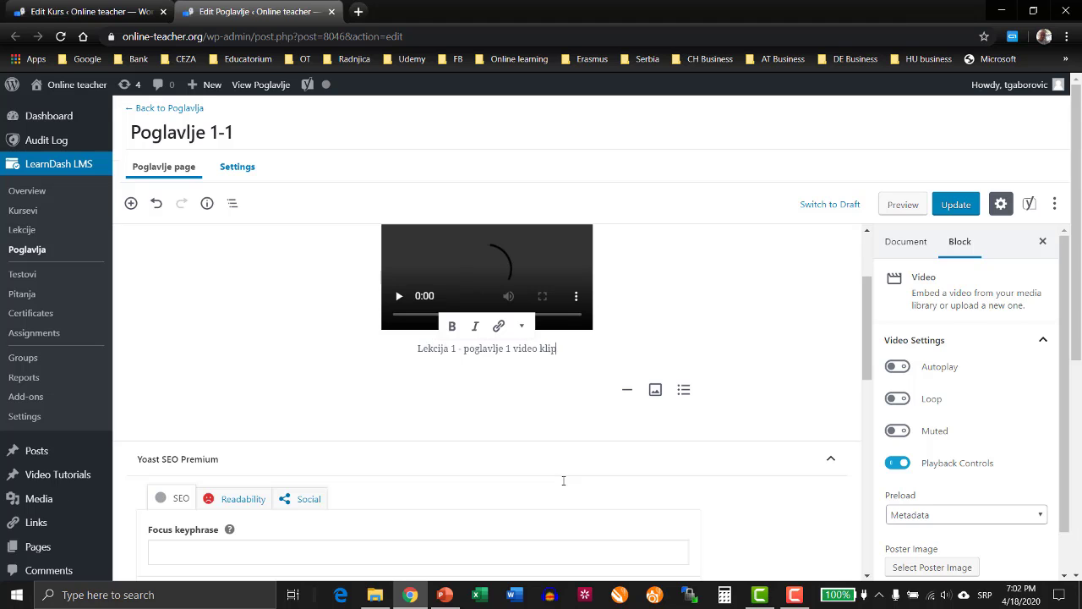
scroll(757, 387, up, 2)
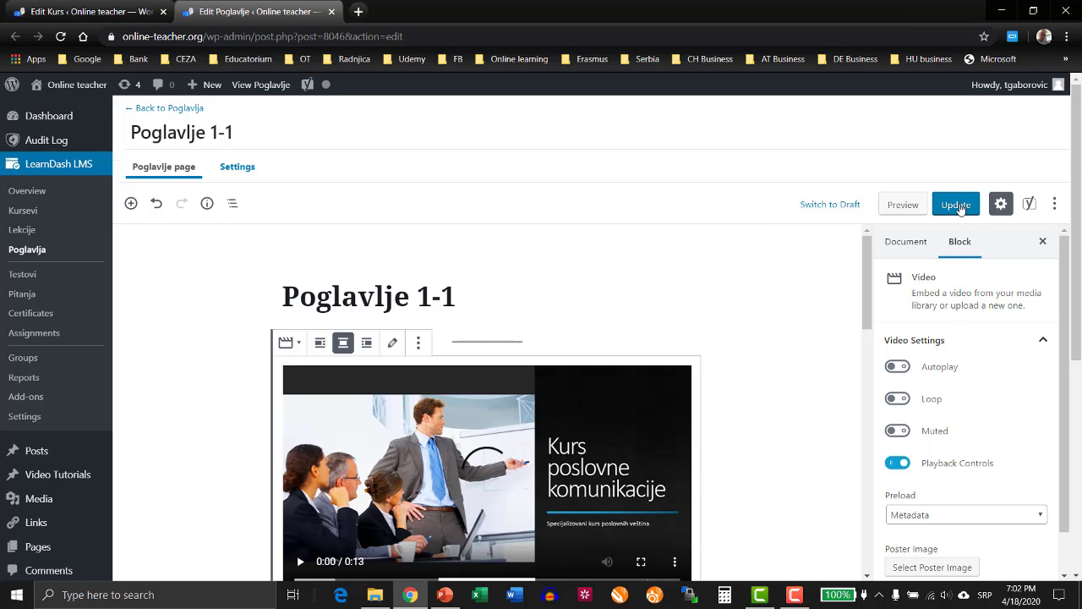
click(960, 208)
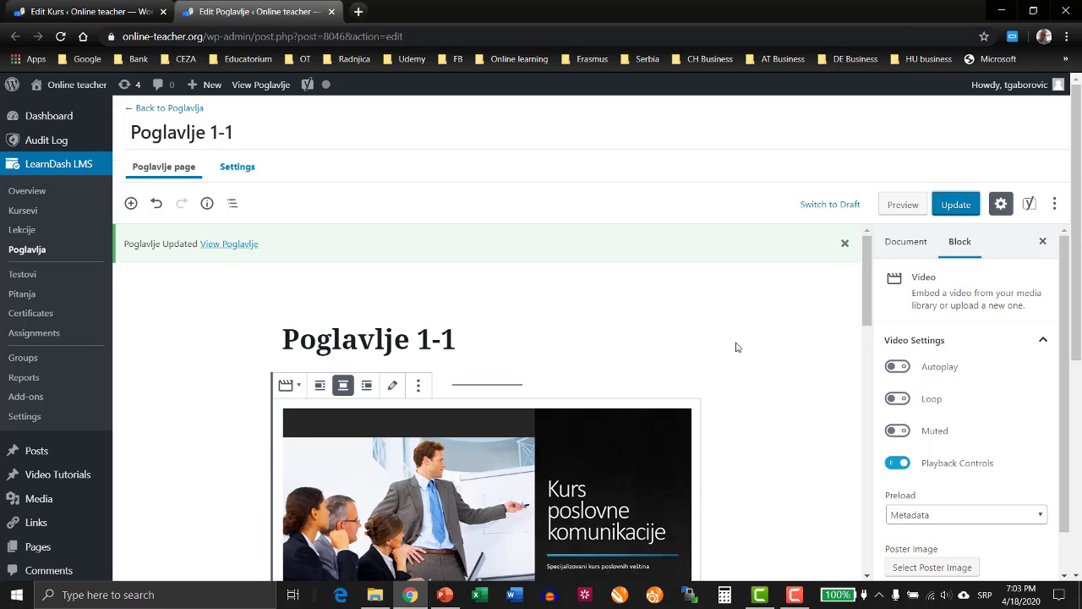
click(331, 12)
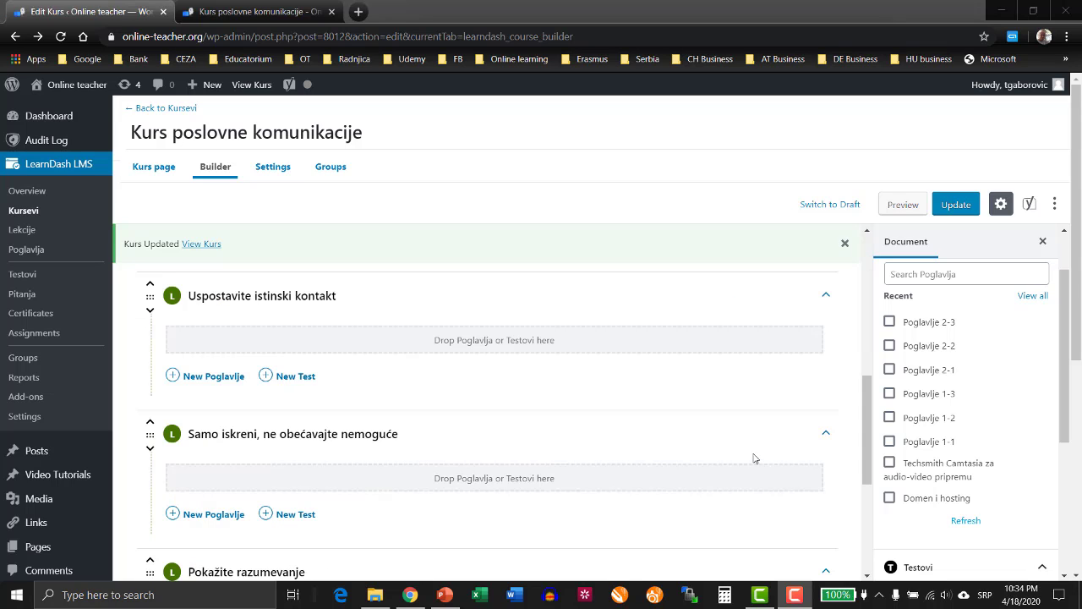
Review the course's lessons and topics in the builder and the introductory text and image on the course page.
scroll(789, 383, up, 5)
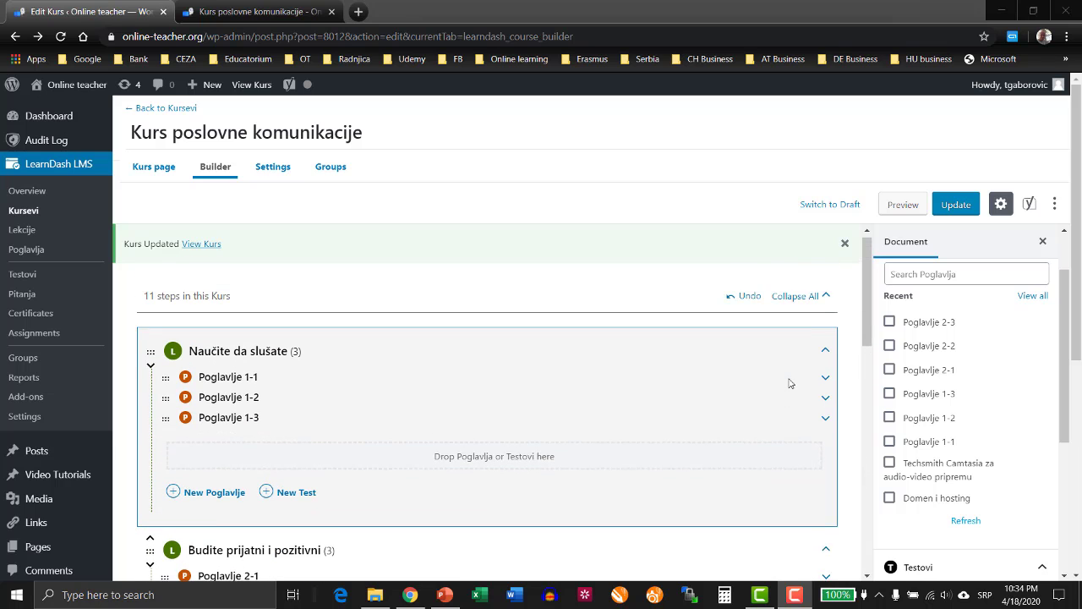
scroll(363, 385, down, 2)
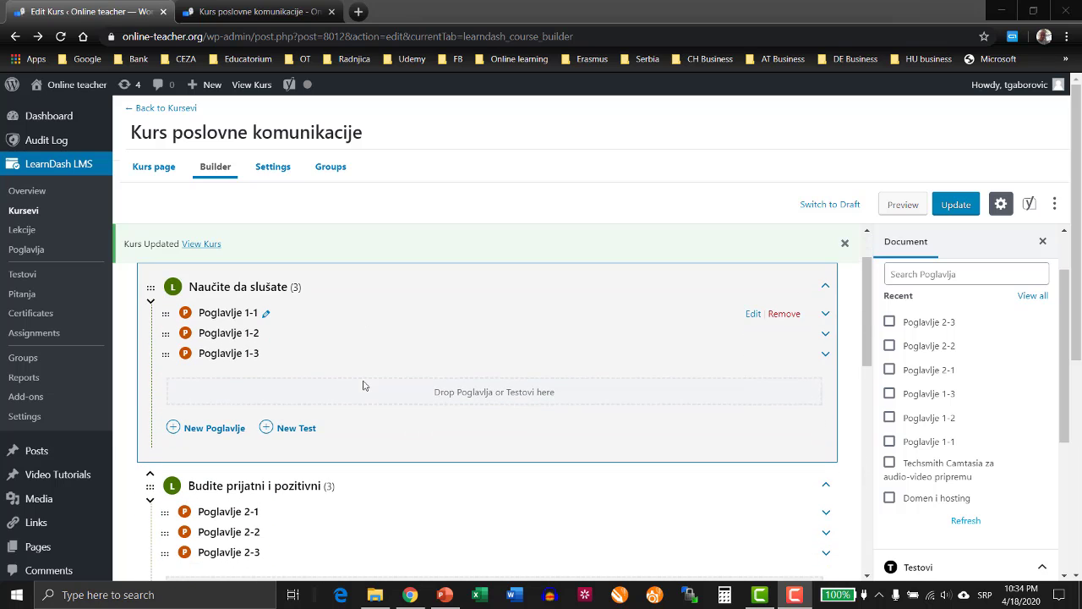
scroll(364, 385, down, 5)
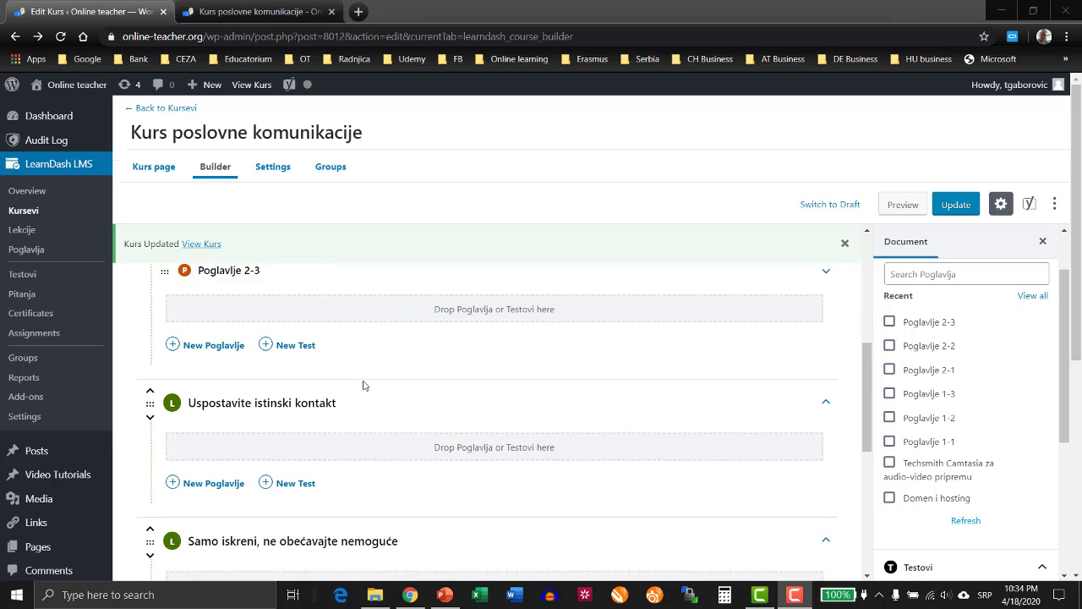
scroll(363, 385, up, 4)
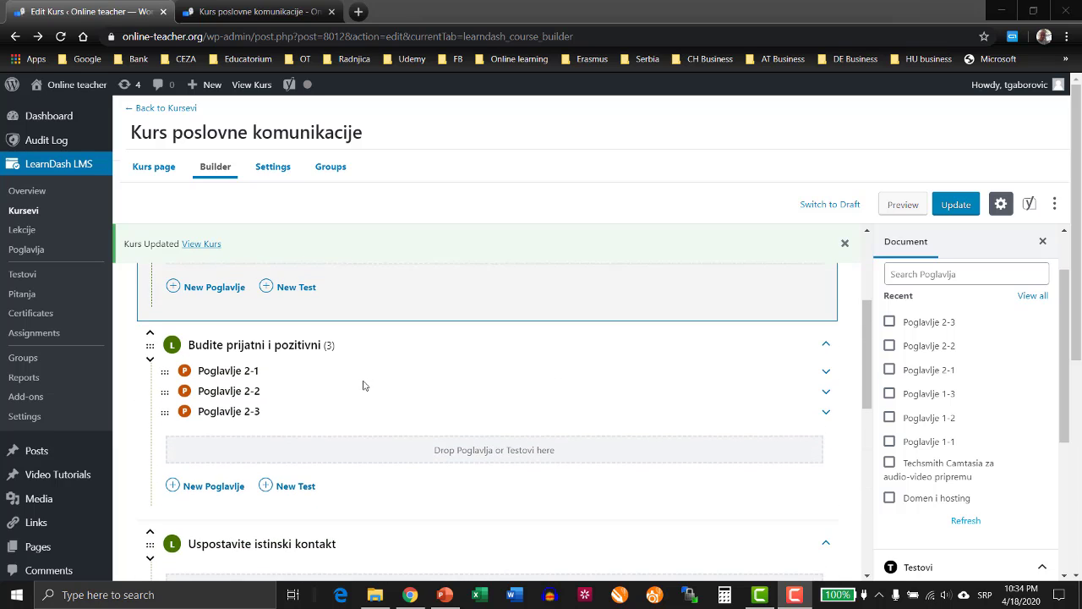
click(154, 167)
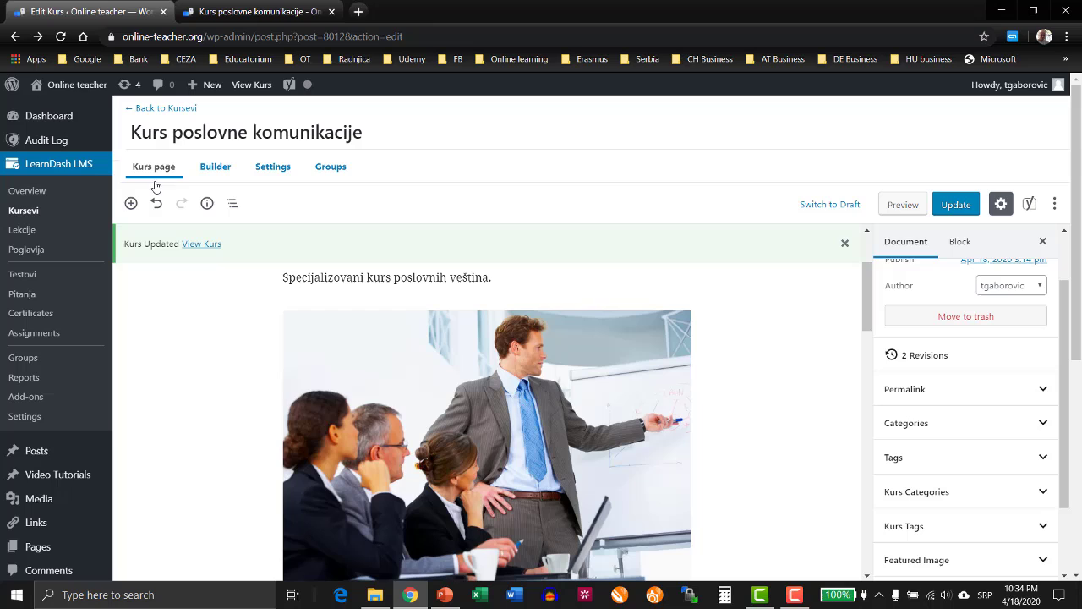
click(500, 277)
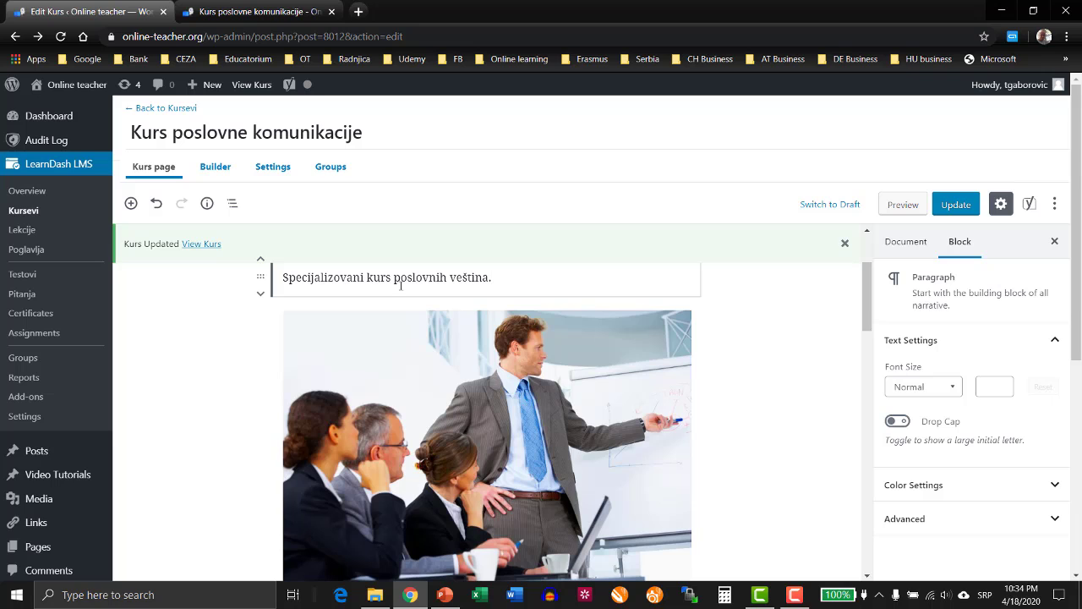
click(217, 169)
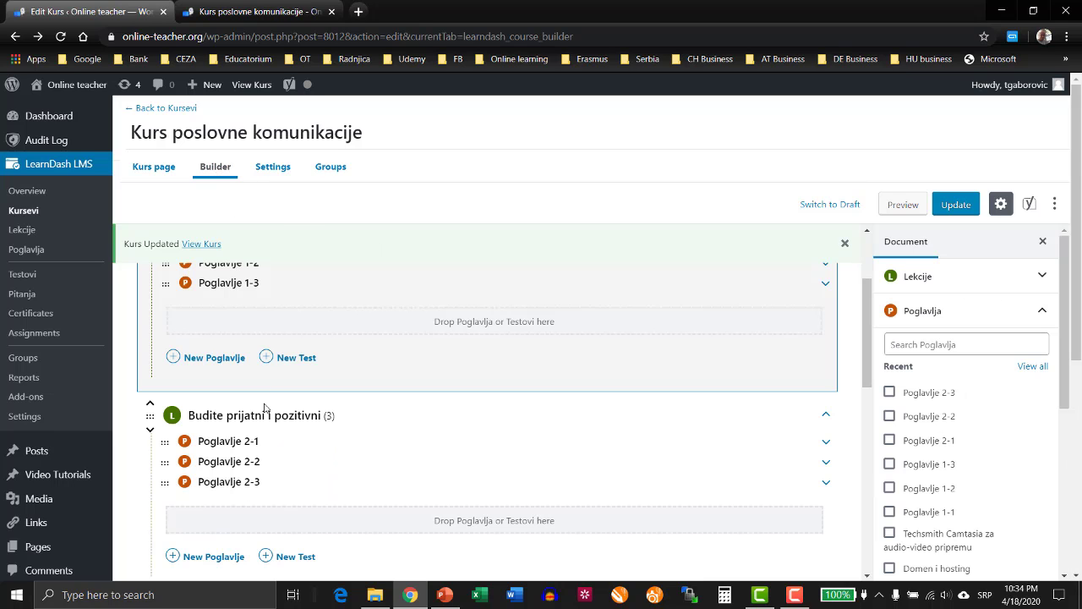
scroll(272, 395, up, 2)
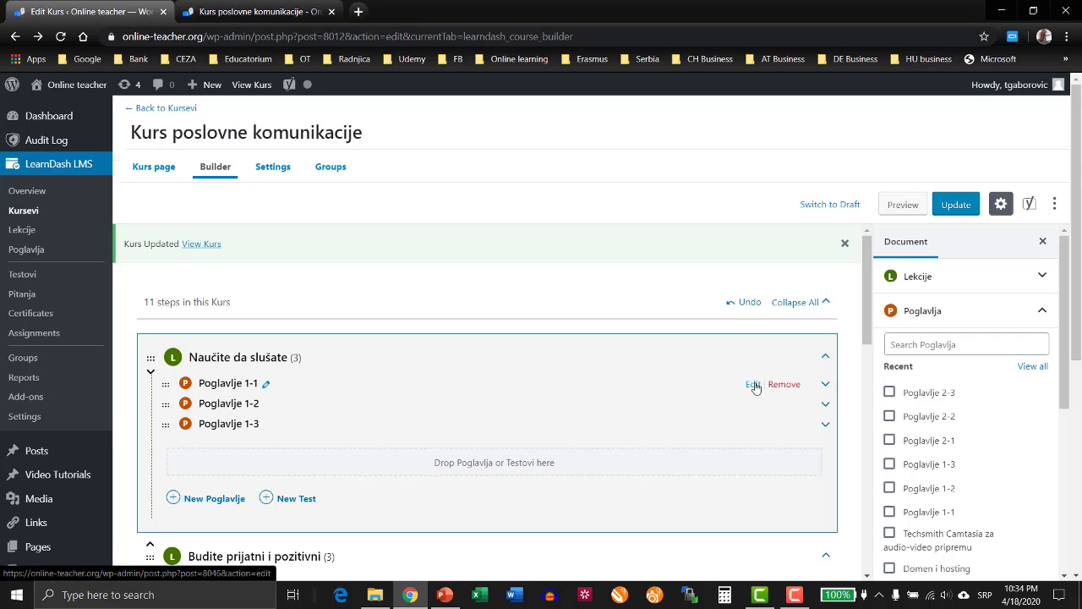
scroll(414, 423, down, 2)
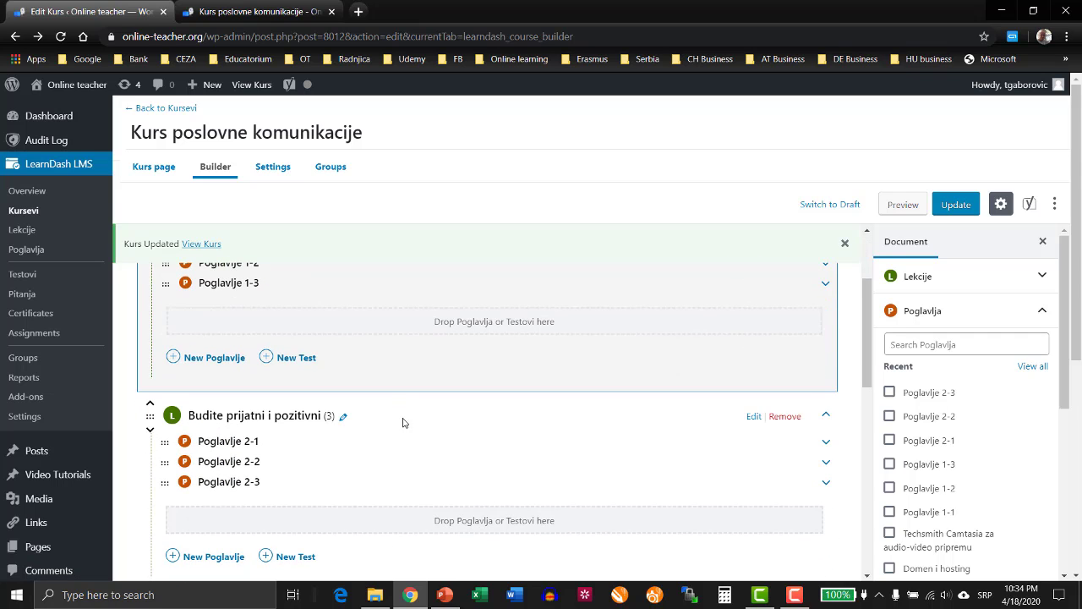
scroll(403, 422, up, 1)
scroll(403, 423, up, 1)
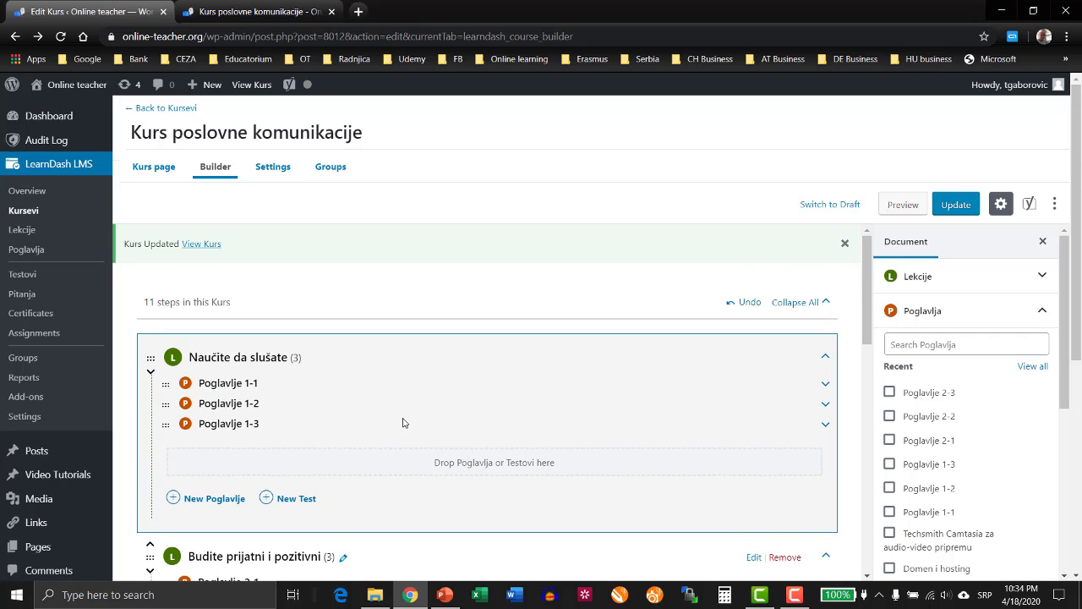
On the published course page, open the lesson "Naučite da slušate" and play its introductory video.
click(244, 12)
scroll(316, 326, up, 5)
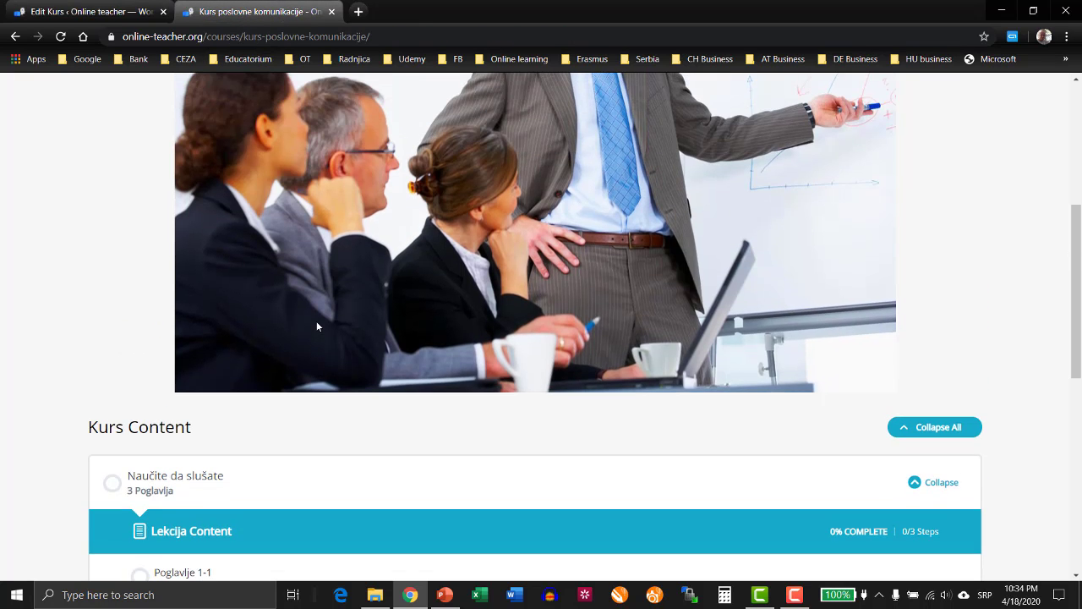
scroll(316, 327, down, 5)
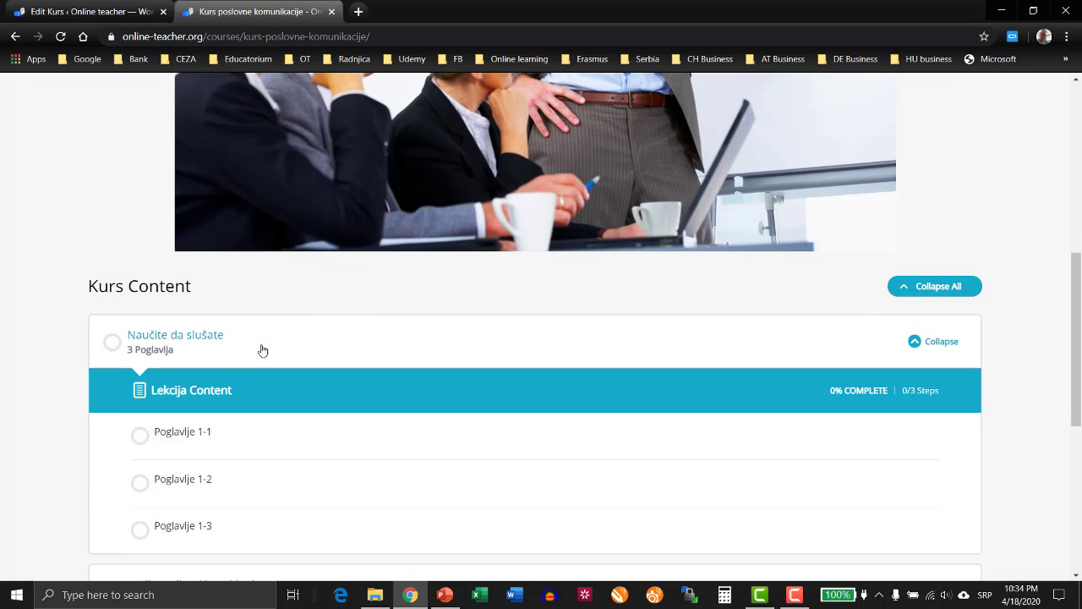
click(206, 336)
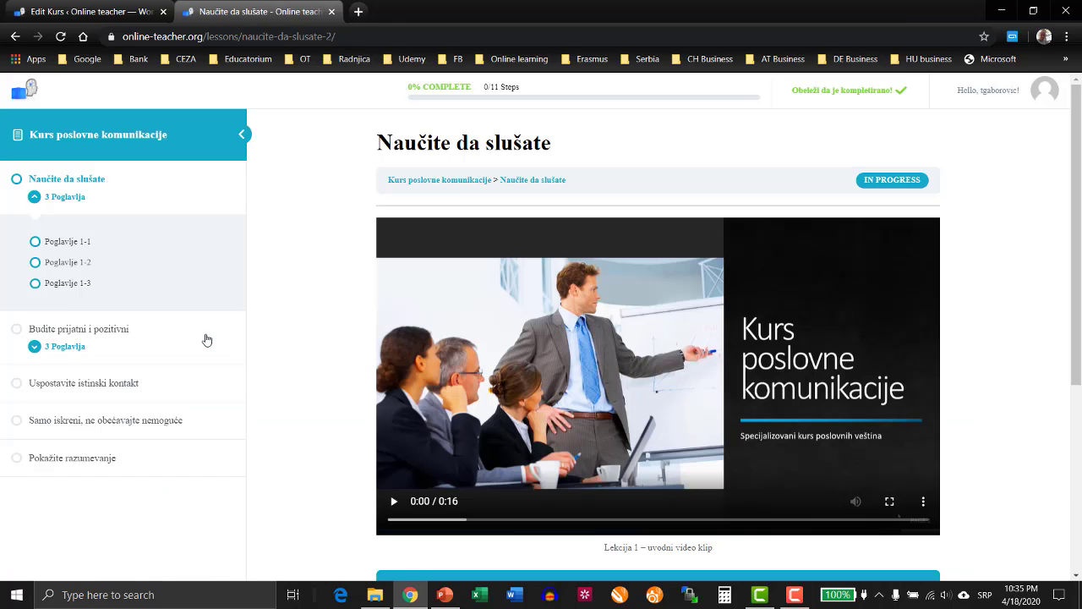
scroll(242, 345, down, 2)
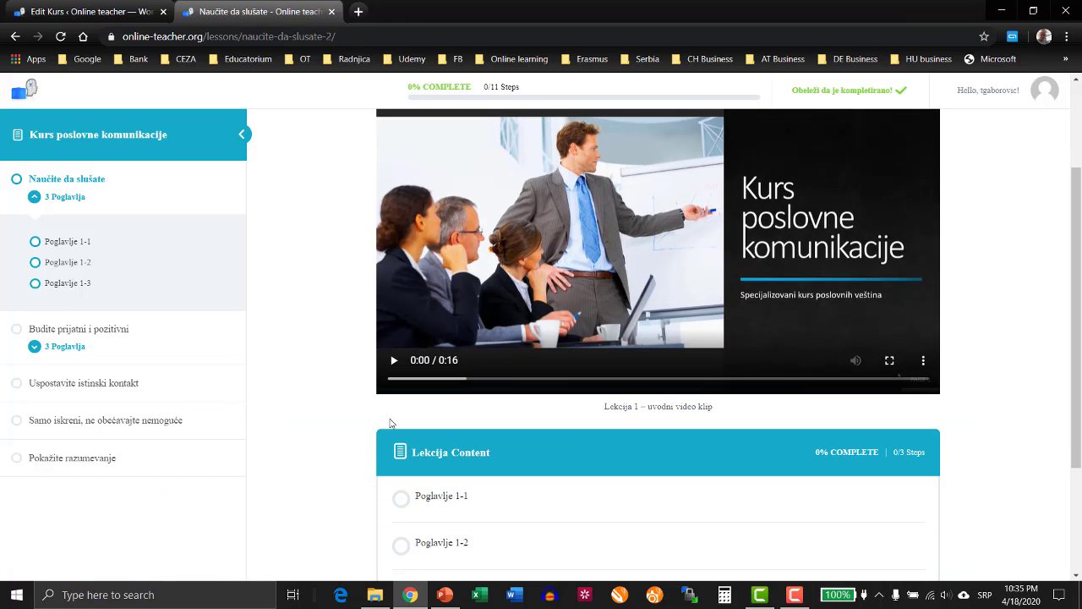
click(394, 361)
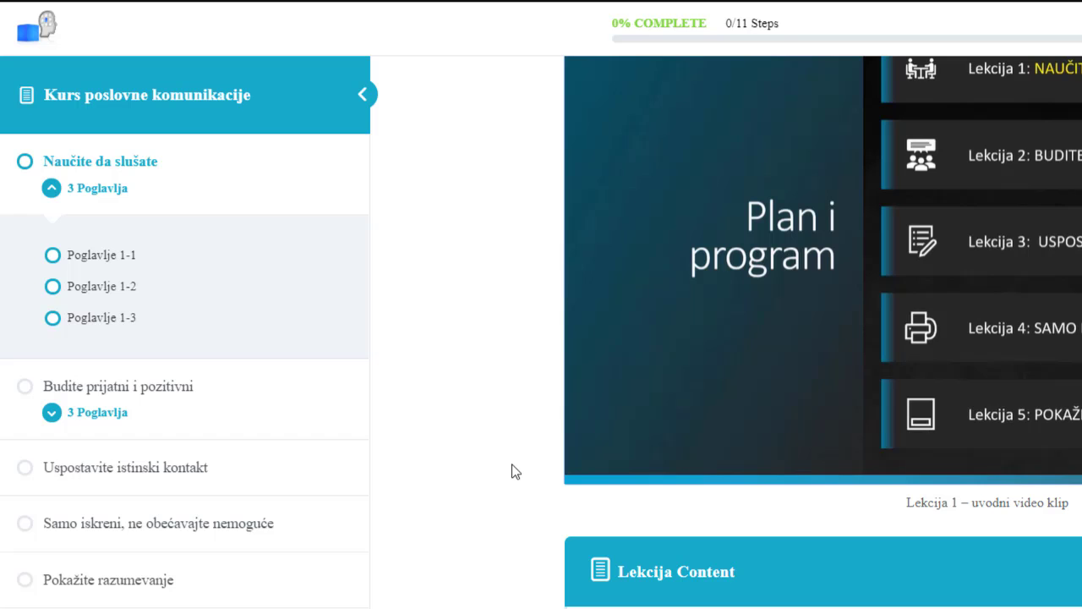
Open the topic "Poglavlje 1-1" from the lesson content and play its video.
scroll(512, 470, up, 1)
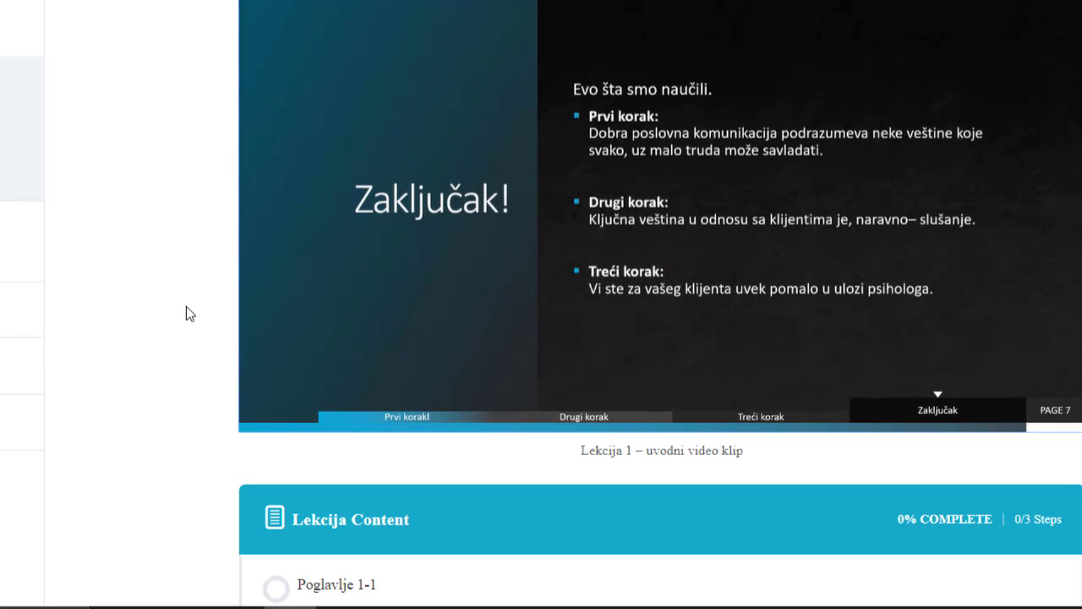
scroll(187, 309, down, 3)
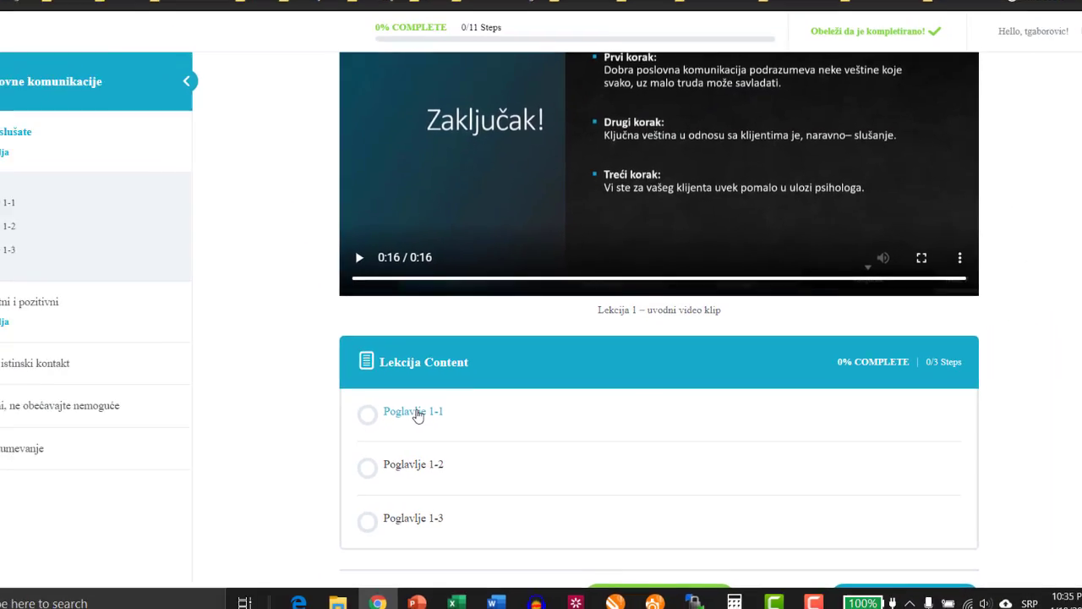
click(342, 378)
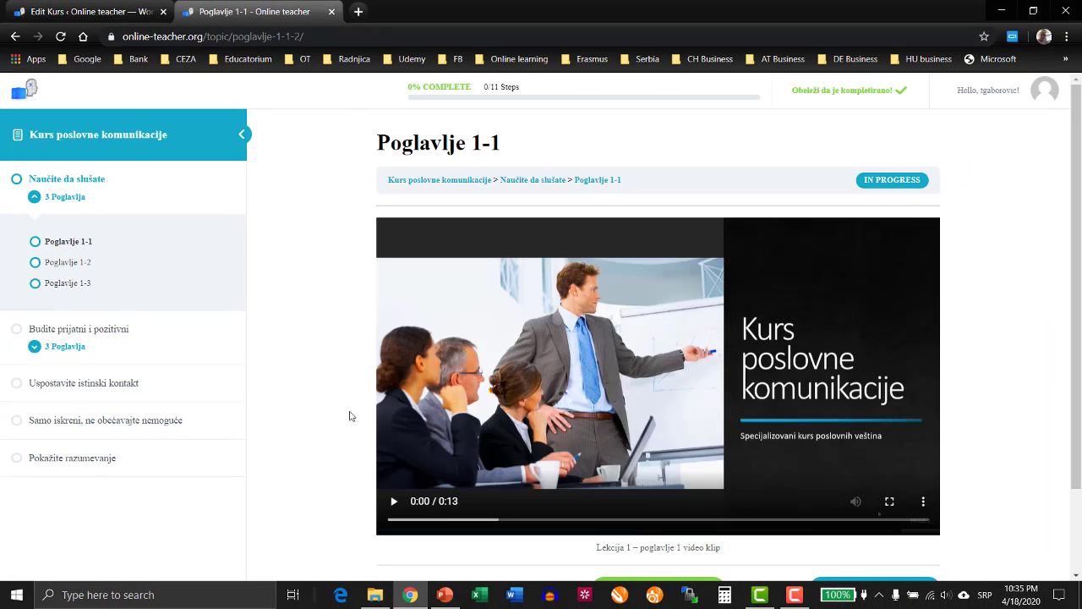
scroll(351, 415, down, 1)
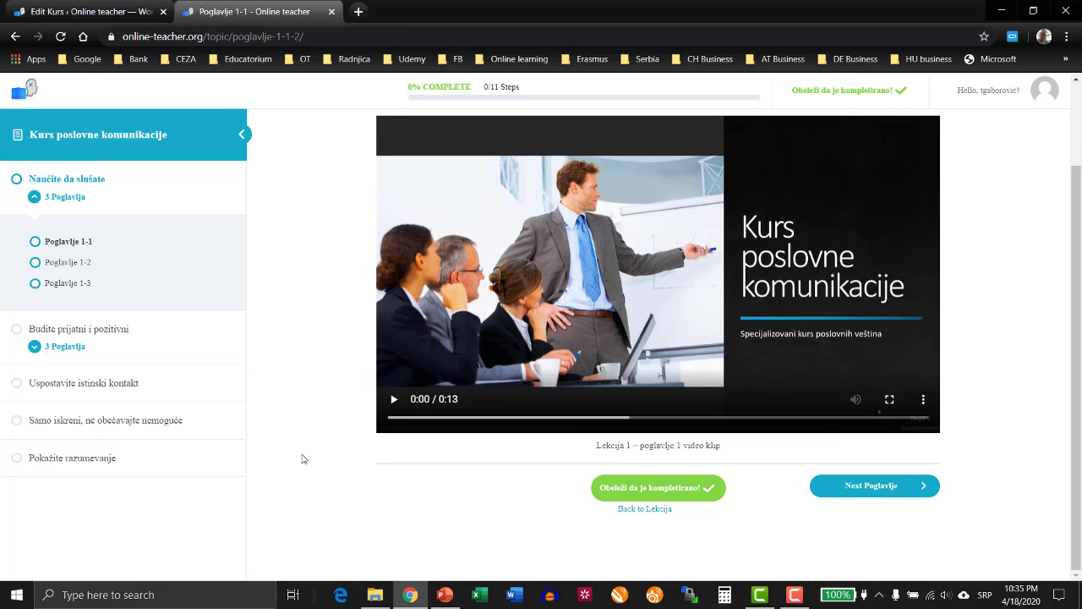
click(395, 404)
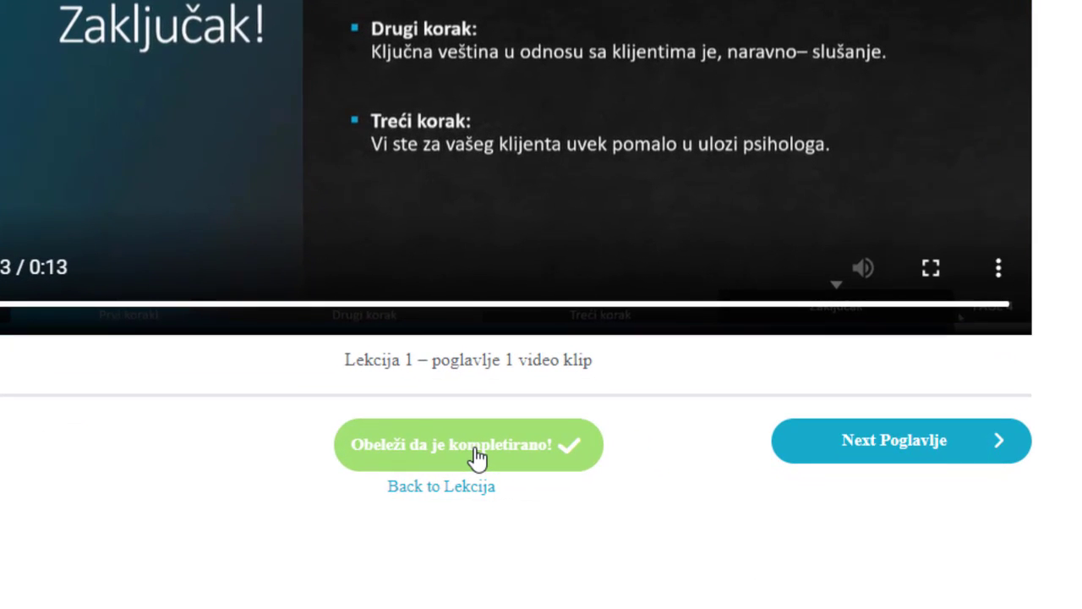
Mark the topic "Poglavlje 1-1" as completed, look over the following topic's page and return to the course builder.
click(478, 457)
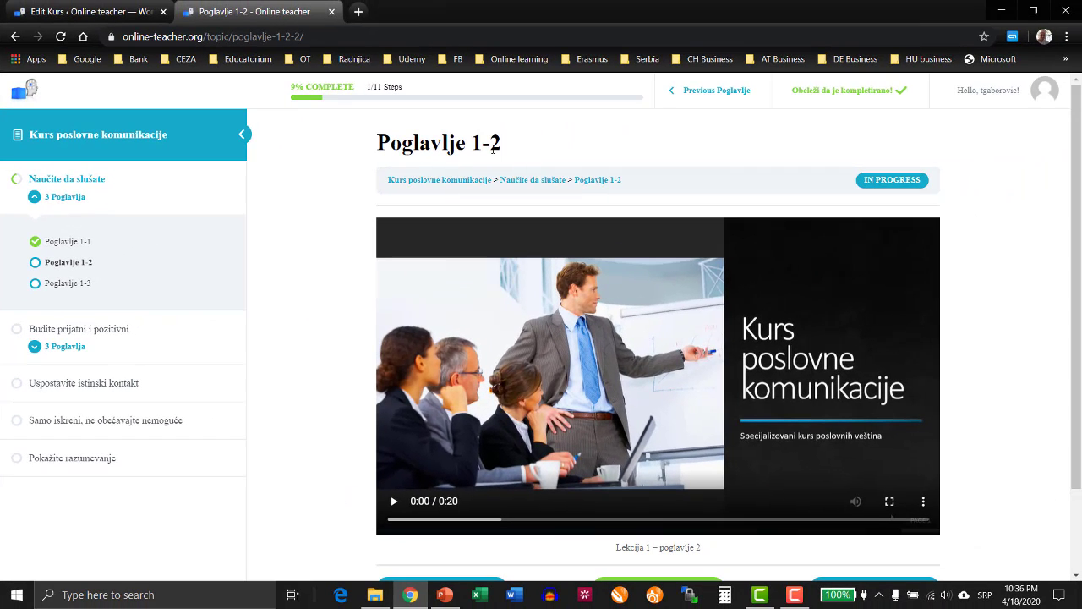
scroll(350, 406, down, 1)
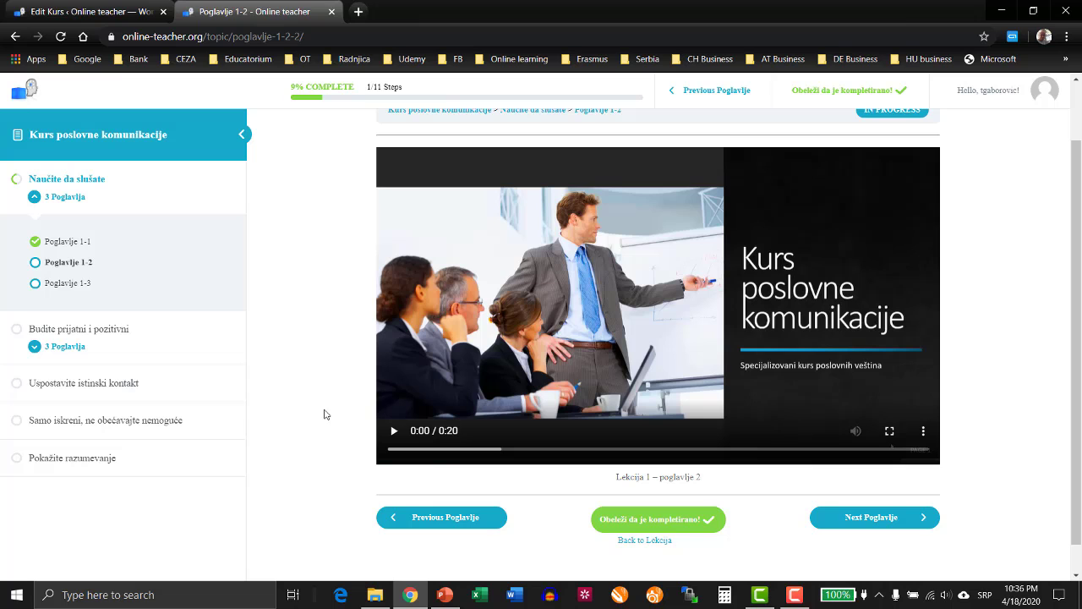
scroll(300, 414, up, 1)
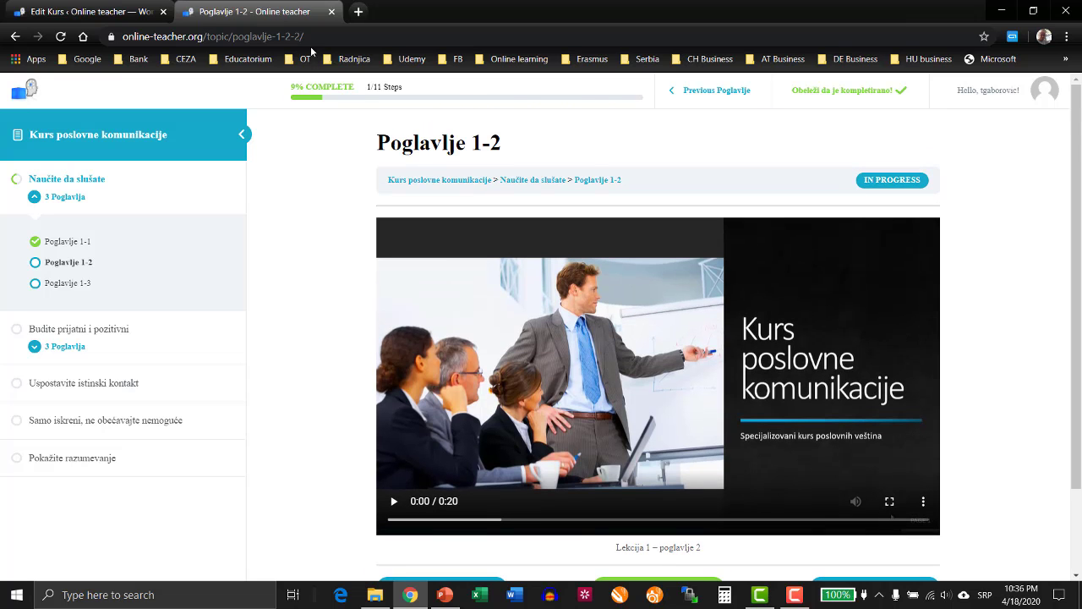
click(105, 12)
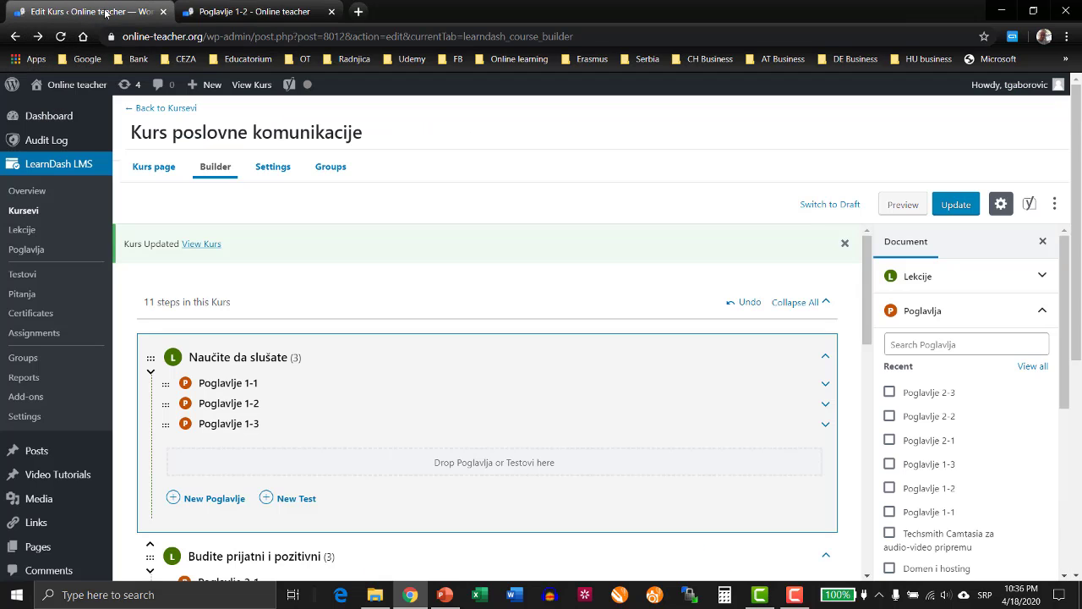